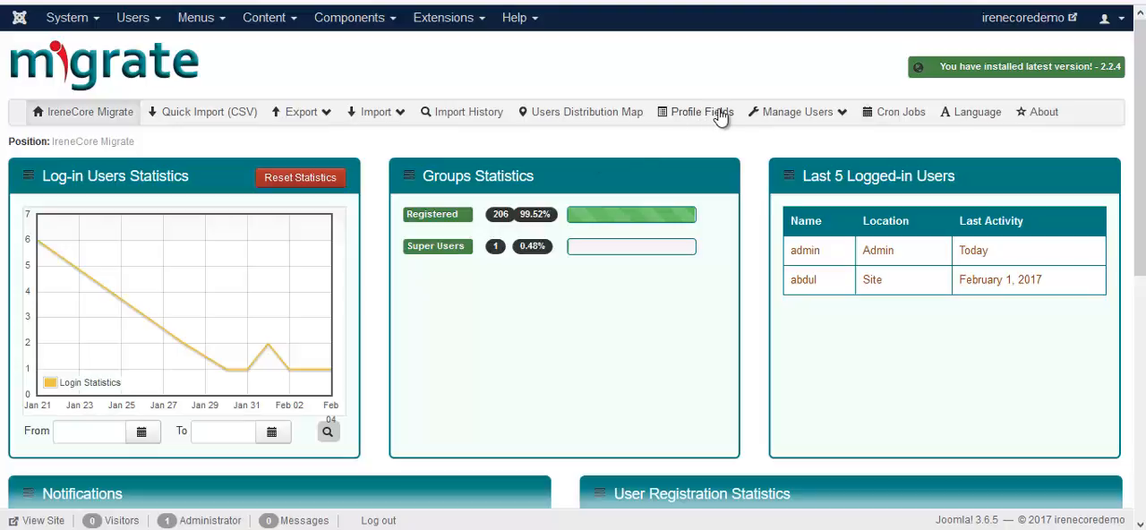
Step: Start a new profile field in IreneCore Migrate and set its field type to Calendar
{"action": "left_click", "coordinate": [722, 113]}
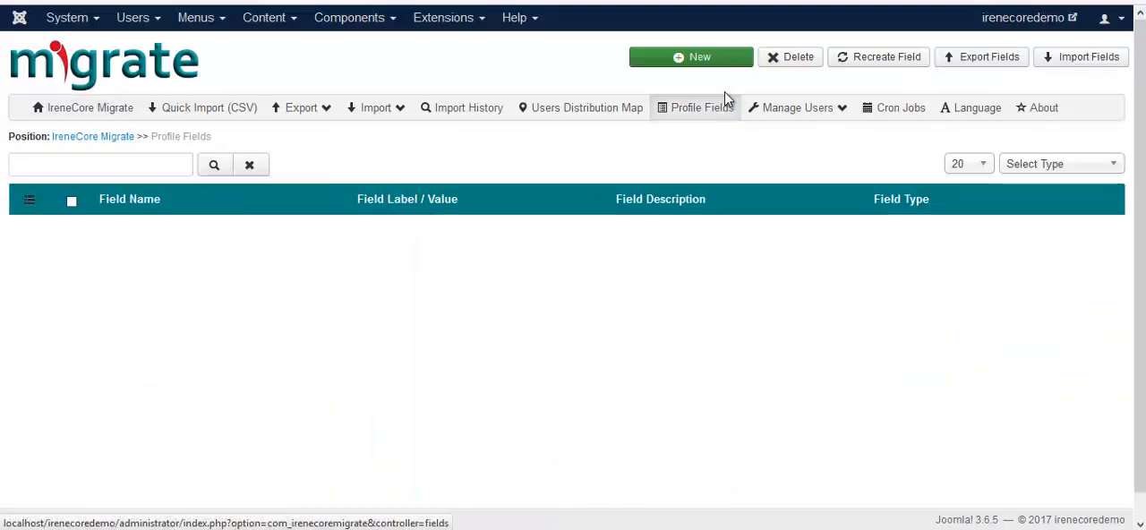
{"action": "left_click", "coordinate": [713, 60]}
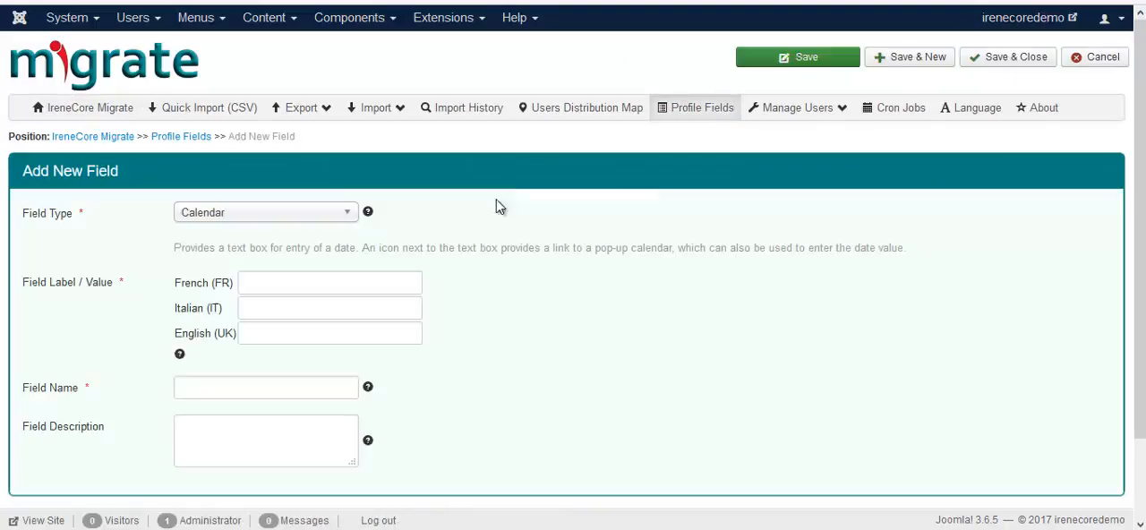
{"action": "left_click", "coordinate": [349, 217]}
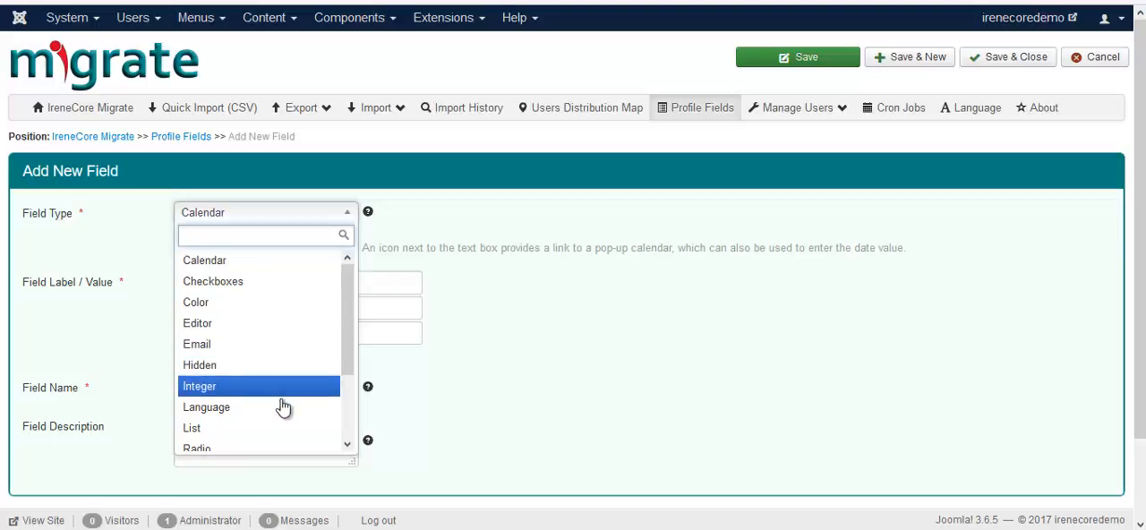
{"action": "scroll", "coordinate": [283, 408], "scroll_direction": "down", "scroll_amount": 2}
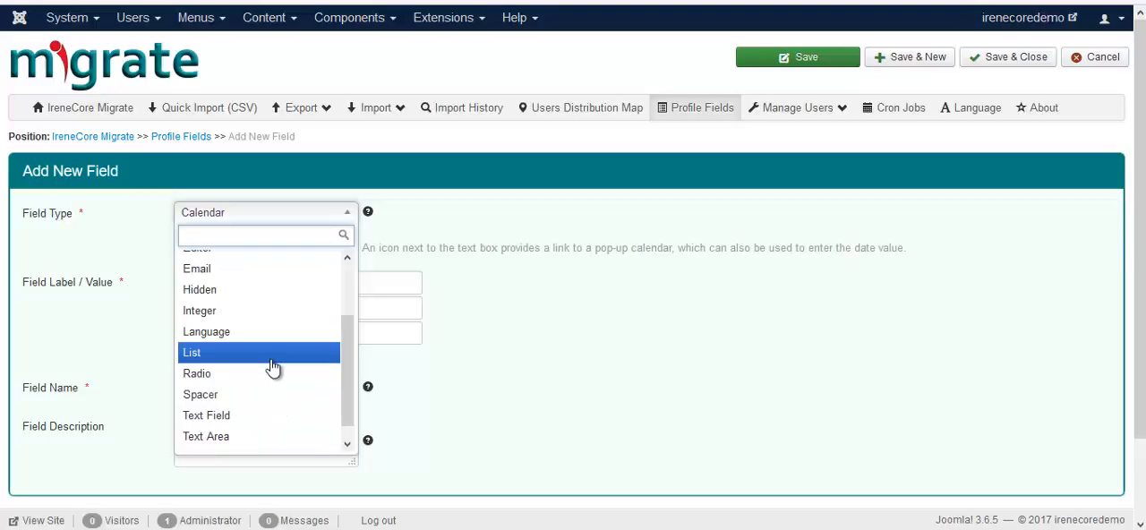
{"action": "scroll", "coordinate": [272, 405], "scroll_direction": "down", "scroll_amount": 1}
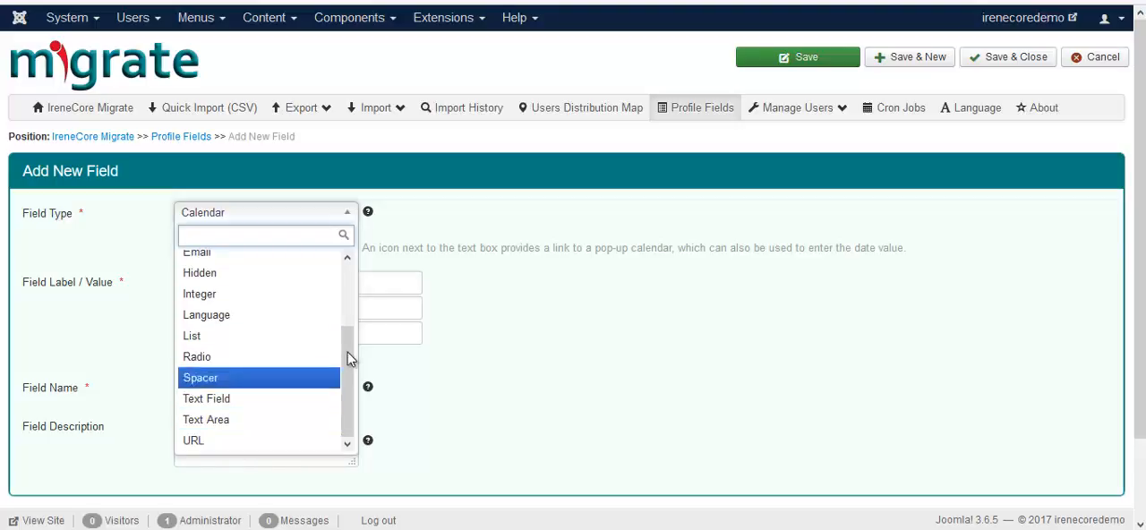
{"action": "left_click", "coordinate": [412, 229]}
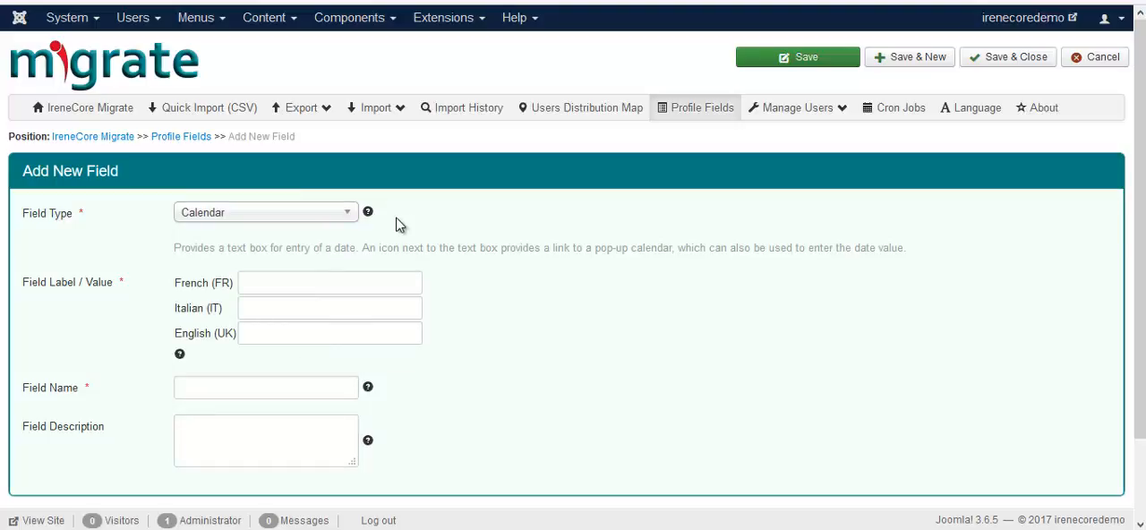
{"action": "left_click", "coordinate": [355, 217]}
{"action": "left_click", "coordinate": [262, 267]}
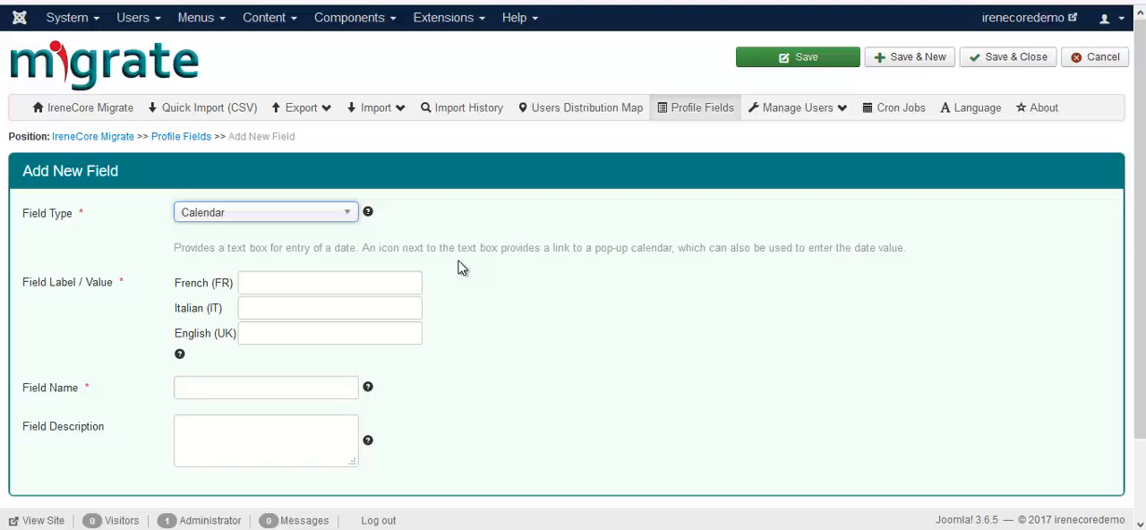
Step: Label the calendar field FrCalendar in French, ItCalendar in Italian and EnCalendar in English
{"action": "type", "text": "fr"}
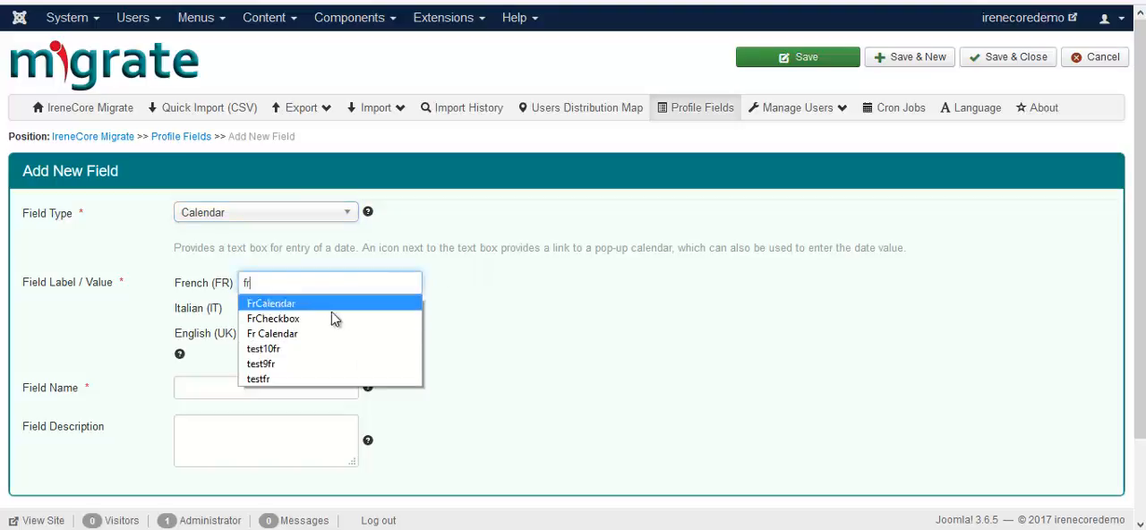
{"action": "left_click", "coordinate": [308, 302]}
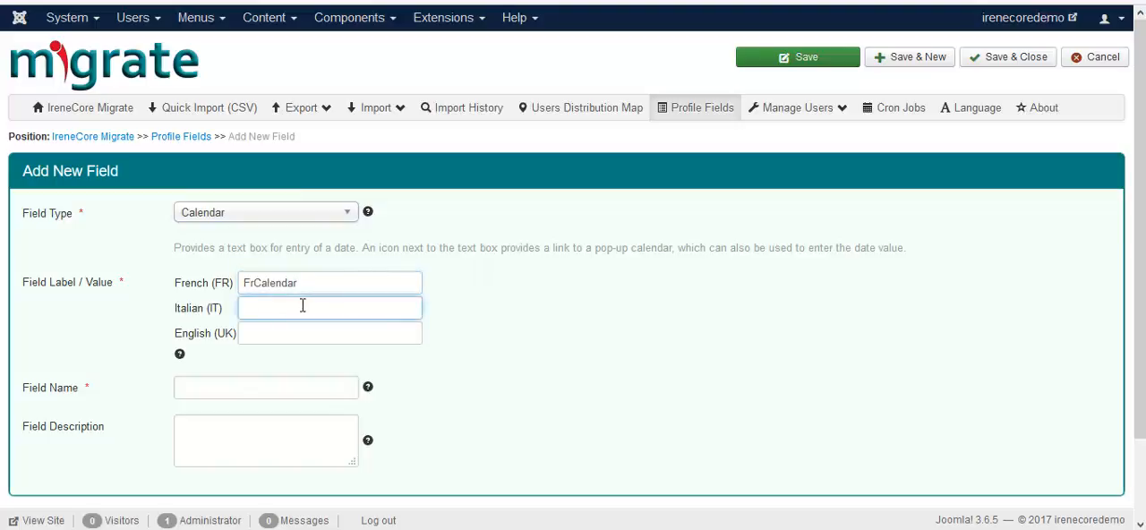
{"action": "type", "text": "it"}
{"action": "left_click", "coordinate": [282, 331]}
{"action": "left_click", "coordinate": [282, 334]}
{"action": "type", "text": "en"}
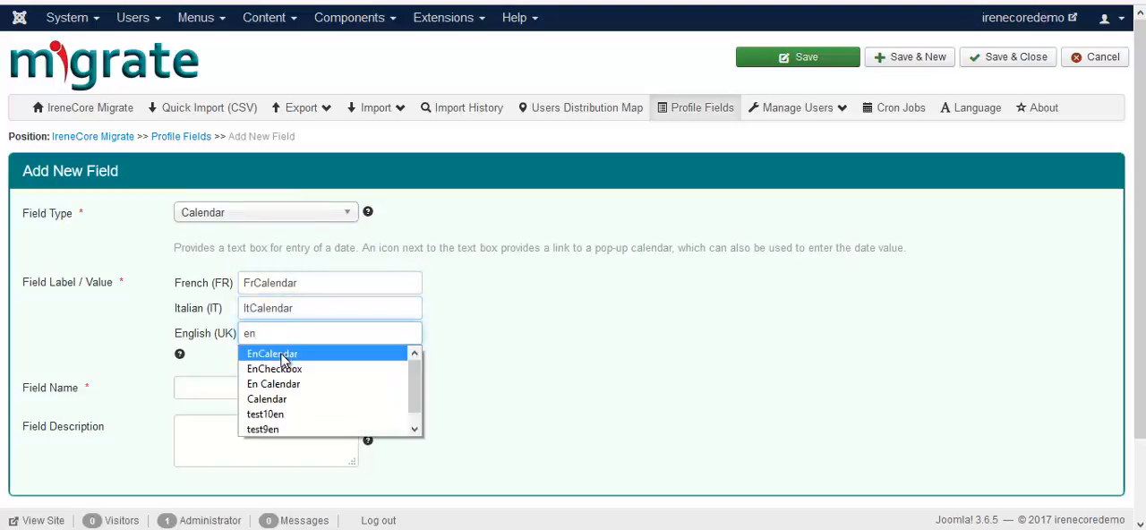
{"action": "left_click", "coordinate": [283, 356]}
Step: Name the field calendar, leave its description empty, and save and close it
{"action": "left_click", "coordinate": [267, 382]}
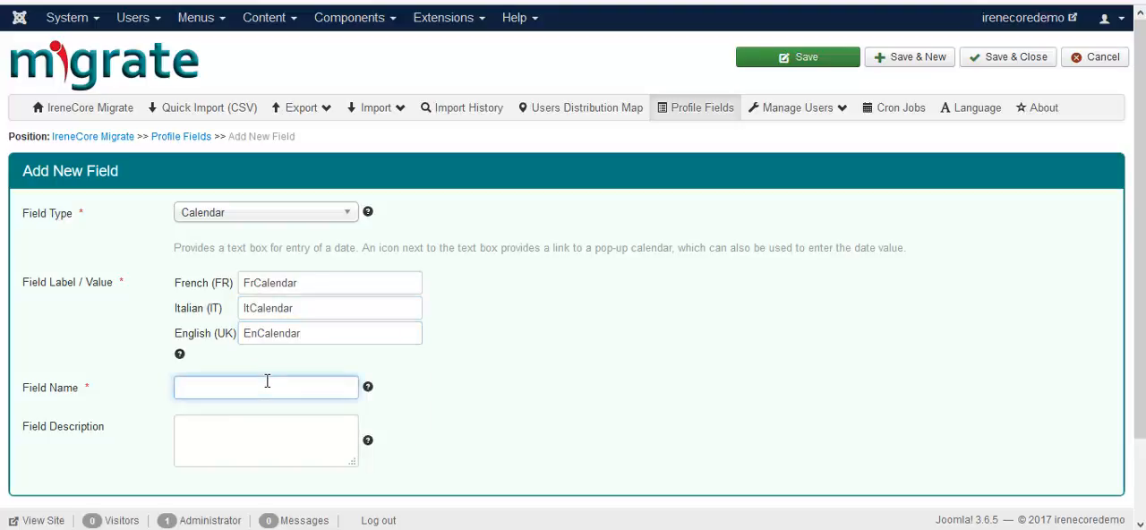
{"action": "type", "text": "ca"}
{"action": "left_click", "coordinate": [258, 403]}
{"action": "scroll", "coordinate": [190, 385], "scroll_direction": "down", "scroll_amount": 1}
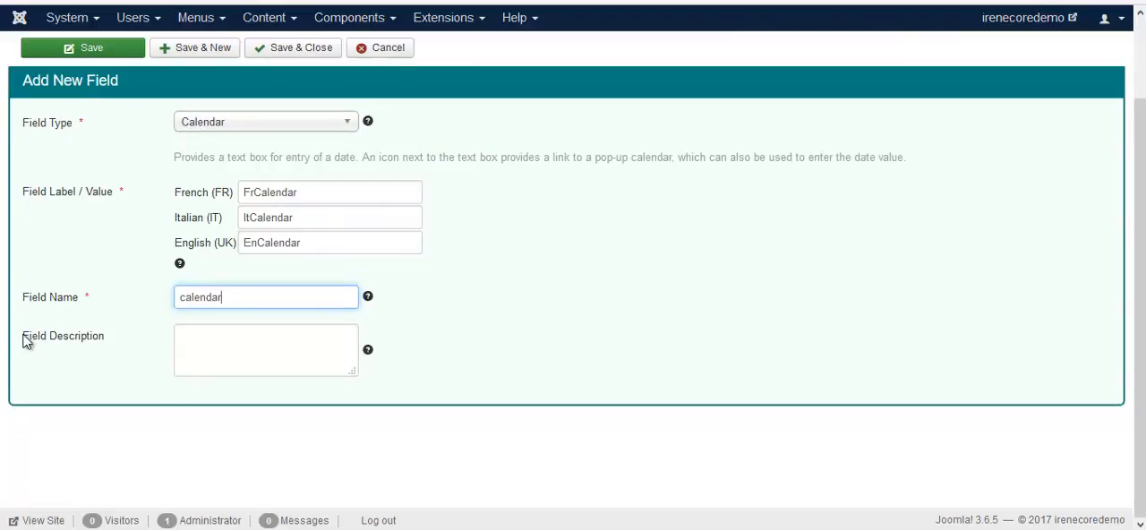
{"action": "left_click_drag", "start_coordinate": [27, 343], "coordinate": [102, 347]}
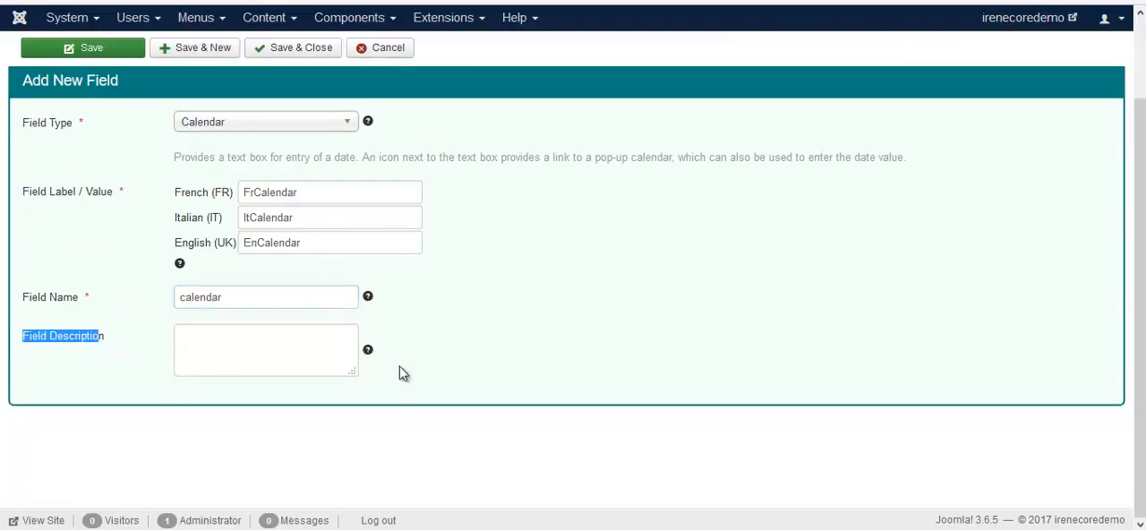
{"action": "left_click", "coordinate": [282, 50]}
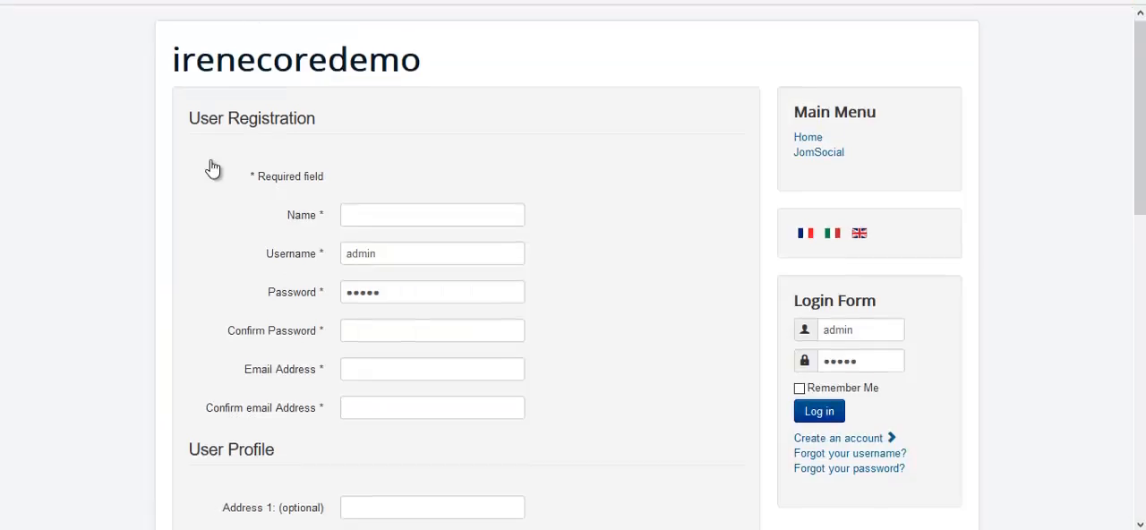
Step: Check the EnCalendar field and its date picker at the end of the site's user registration form
{"action": "scroll", "coordinate": [215, 170], "scroll_direction": "down", "scroll_amount": 8}
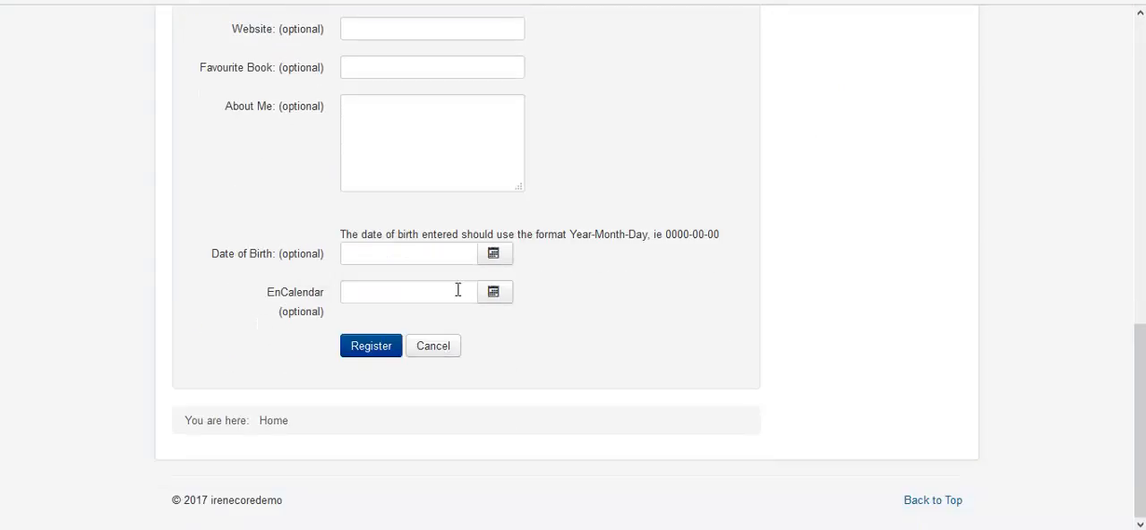
{"action": "left_click", "coordinate": [498, 295]}
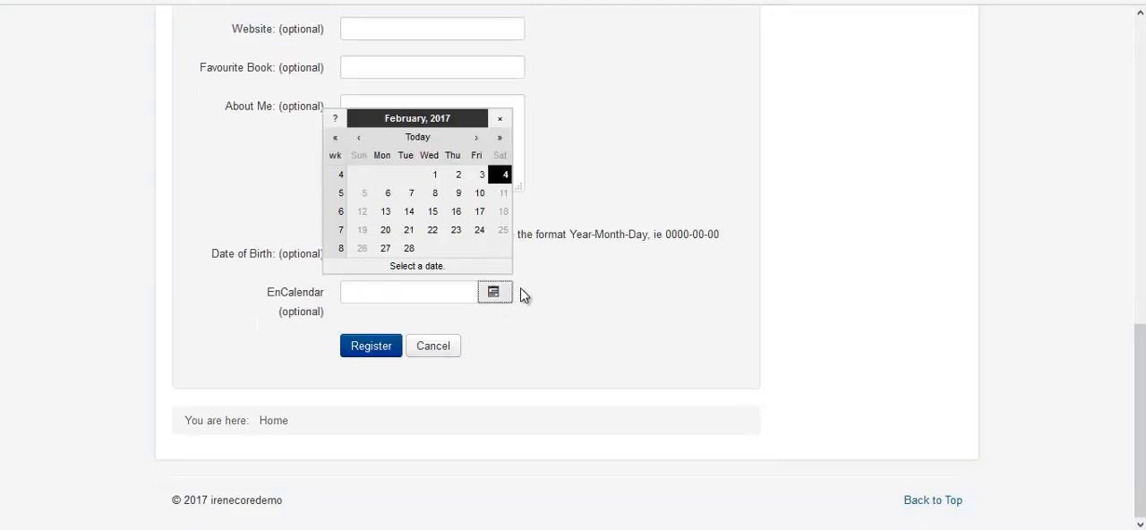
{"action": "left_click", "coordinate": [524, 295]}
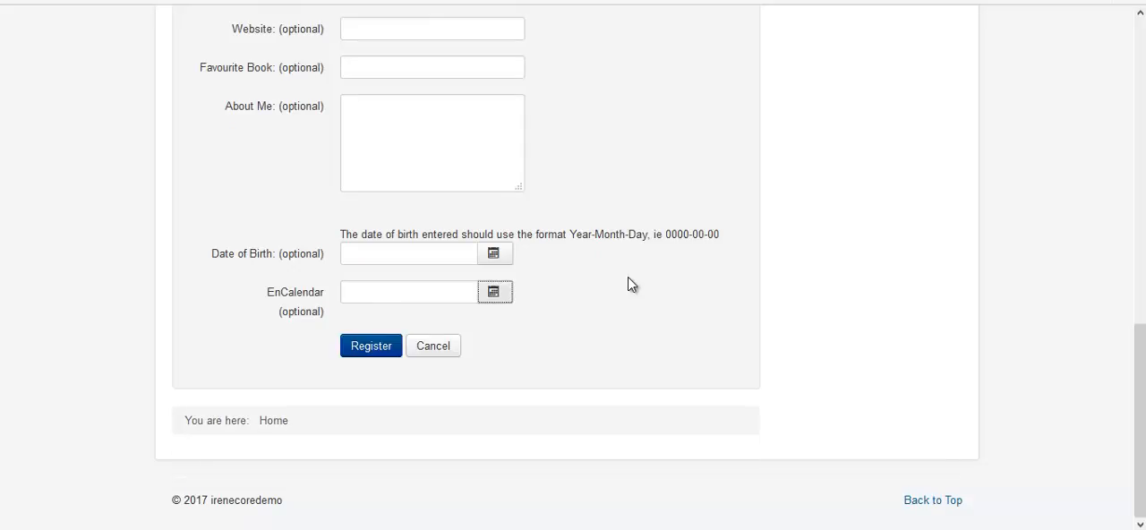
Step: Switch the registration form to Italian and examine the calendar field's translated label
{"action": "scroll", "coordinate": [632, 285], "scroll_direction": "up", "scroll_amount": 10}
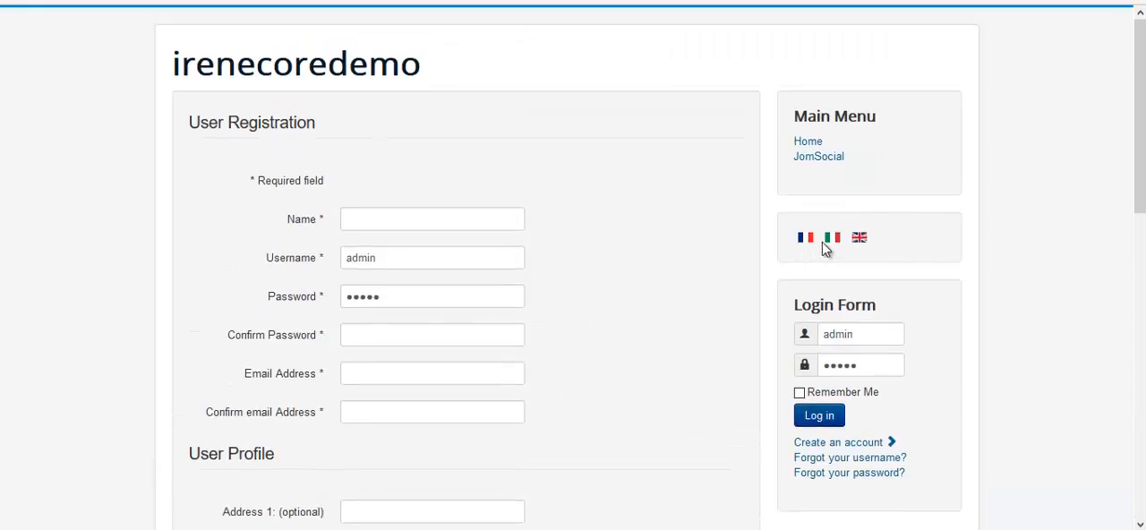
{"action": "left_click", "coordinate": [832, 240]}
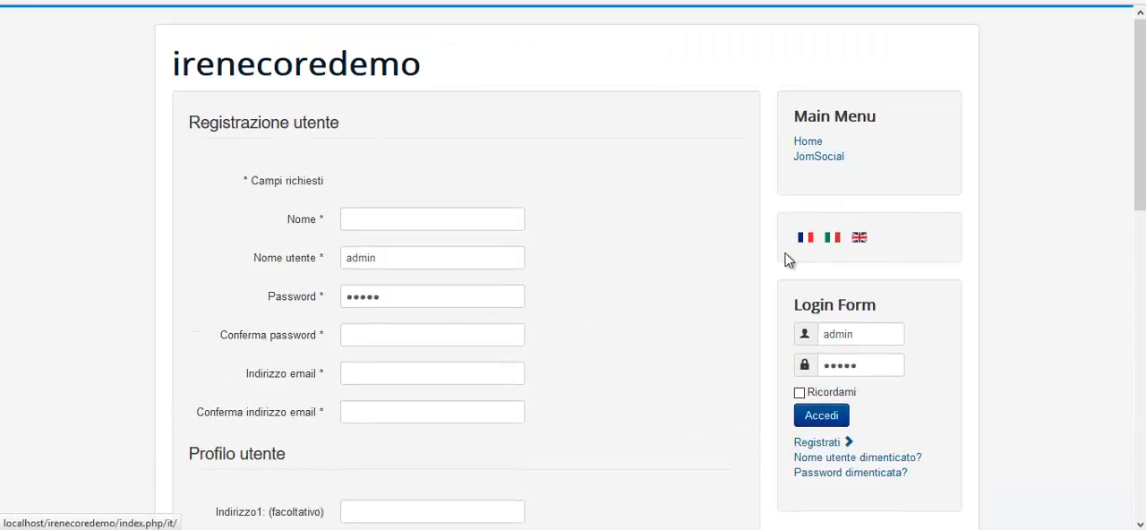
{"action": "scroll", "coordinate": [692, 284], "scroll_direction": "down", "scroll_amount": 10}
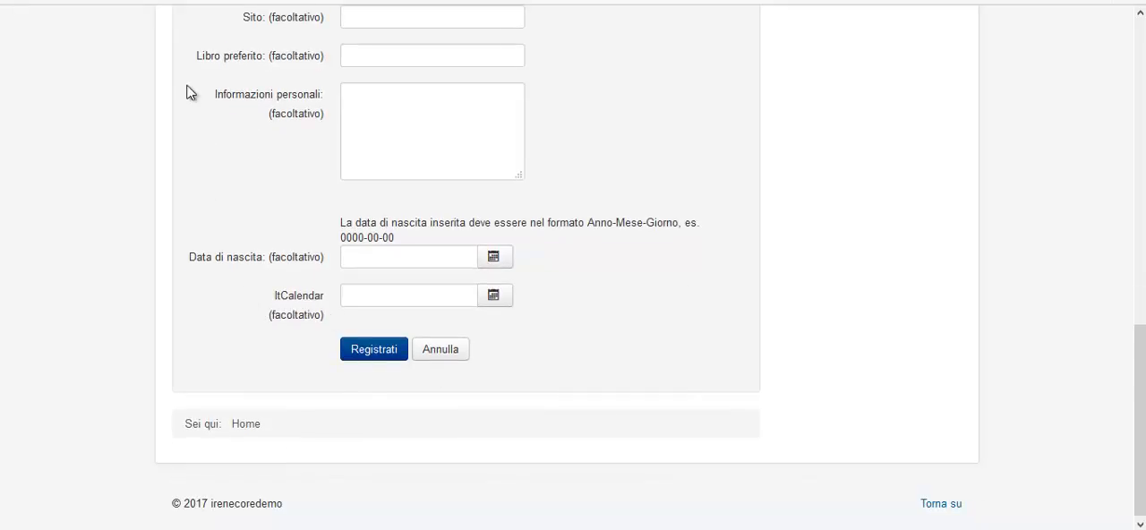
Step: Return to the Migrate administration and start another new profile field of type Checkboxes
{"action": "left_click", "coordinate": [151, 1]}
{"action": "left_click", "coordinate": [650, 65]}
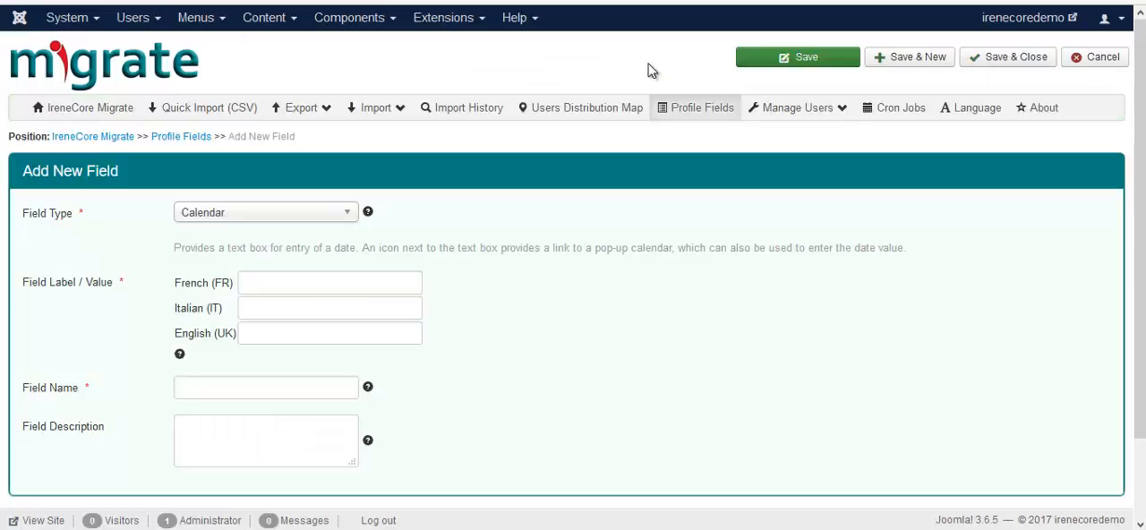
{"action": "left_click", "coordinate": [309, 212]}
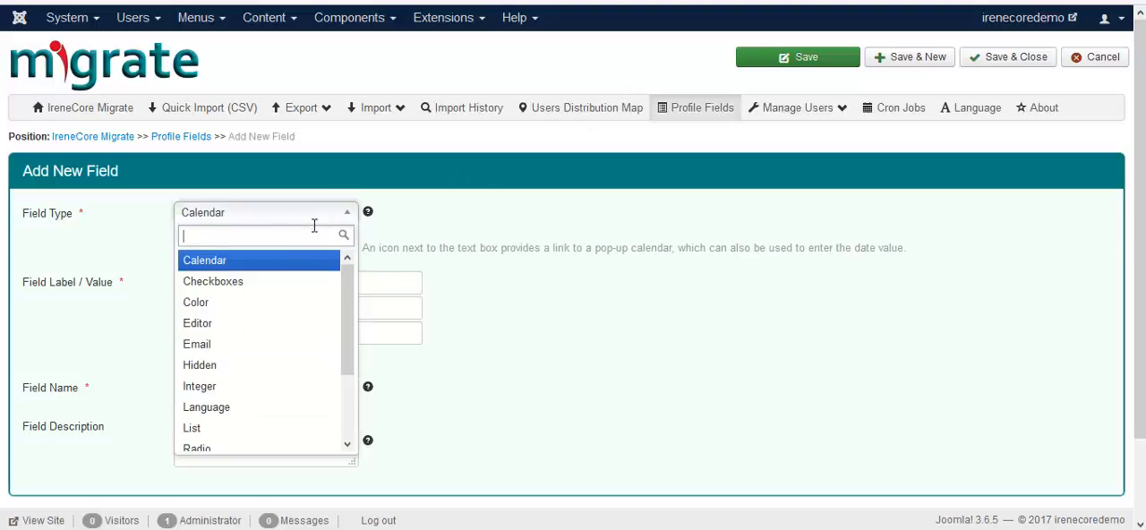
{"action": "left_click", "coordinate": [262, 283]}
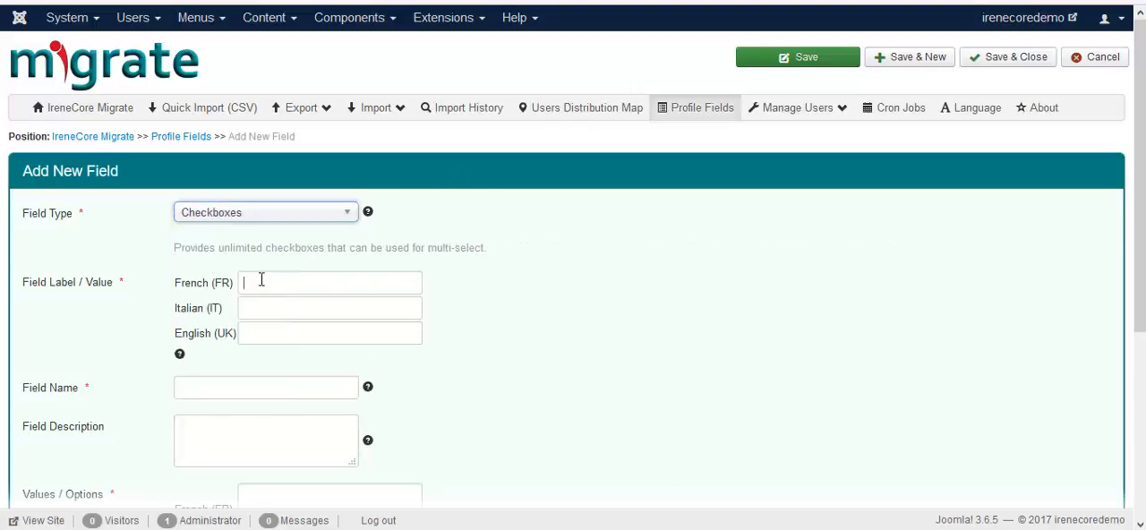
Step: Label the checkboxes field FrCheckbox in French, ItCheckbox in Italian and EnCheckbox in English
{"action": "type", "text": "F"}
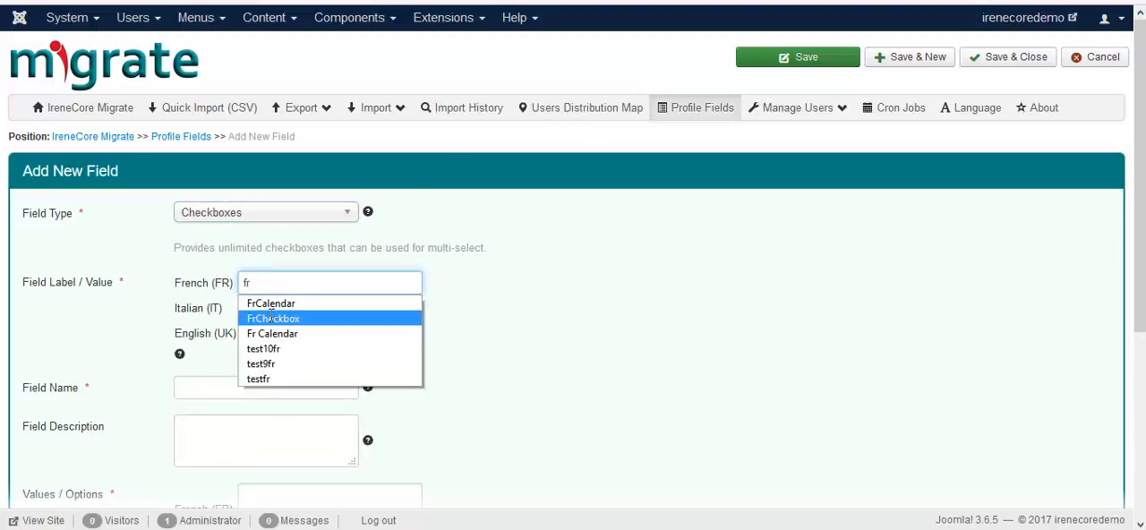
{"action": "left_click", "coordinate": [271, 313]}
{"action": "left_click", "coordinate": [271, 315]}
{"action": "type", "text": "i"}
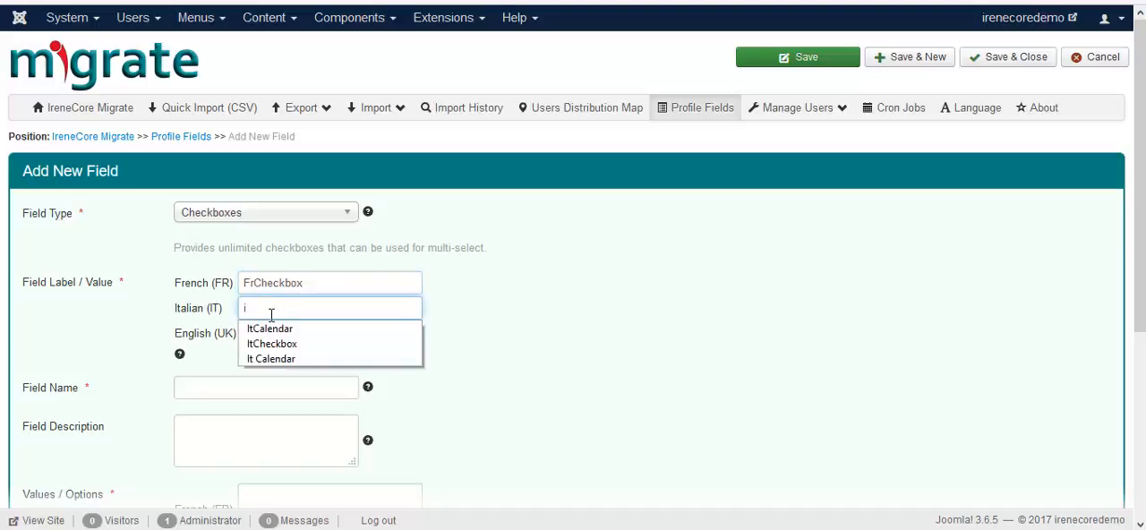
{"action": "type", "text": "r"}
{"action": "key", "text": "BackSpace"}
{"action": "key", "text": "BackSpace"}
{"action": "type", "text": "I"}
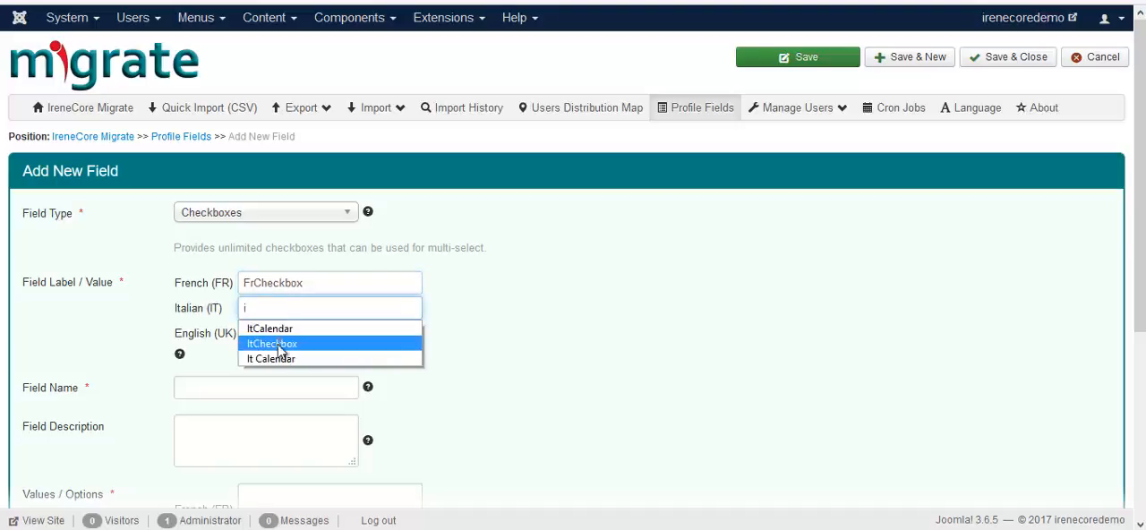
{"action": "left_click", "coordinate": [277, 340]}
{"action": "type", "text": "en"}
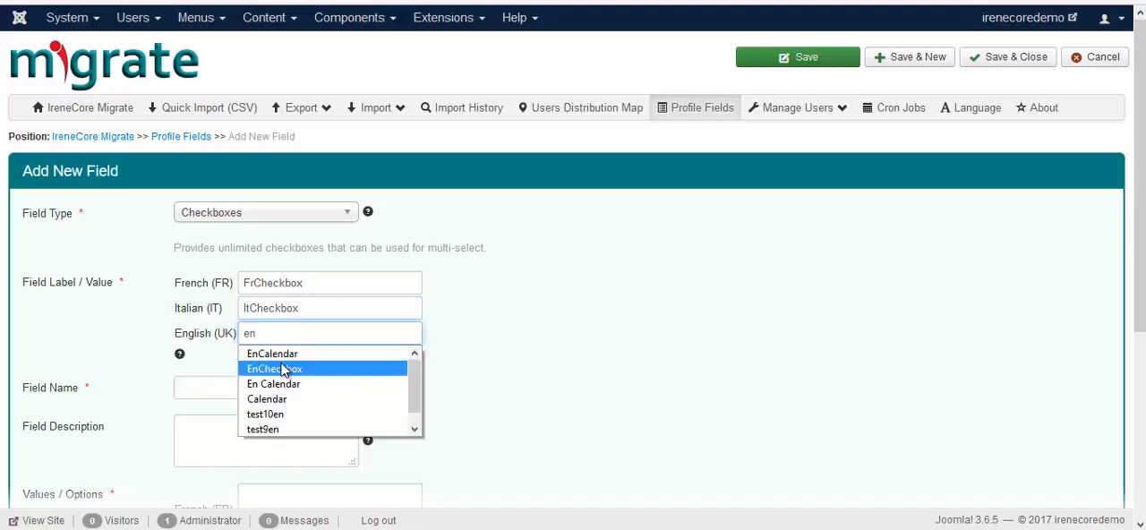
{"action": "left_click", "coordinate": [281, 369]}
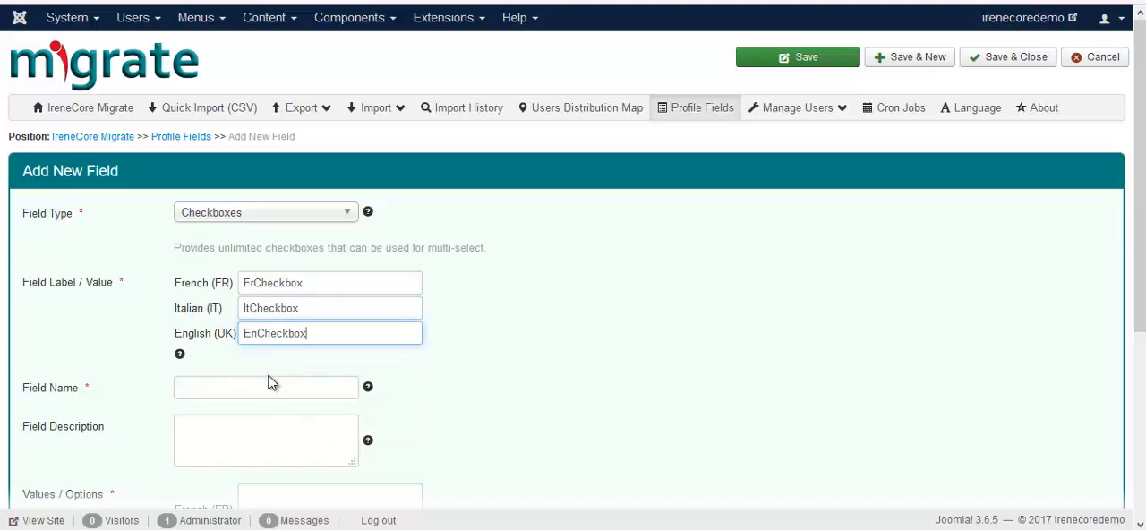
Step: Set the field name of the checkboxes field to checkbox
{"action": "left_click", "coordinate": [224, 385]}
{"action": "type", "text": "ch"}
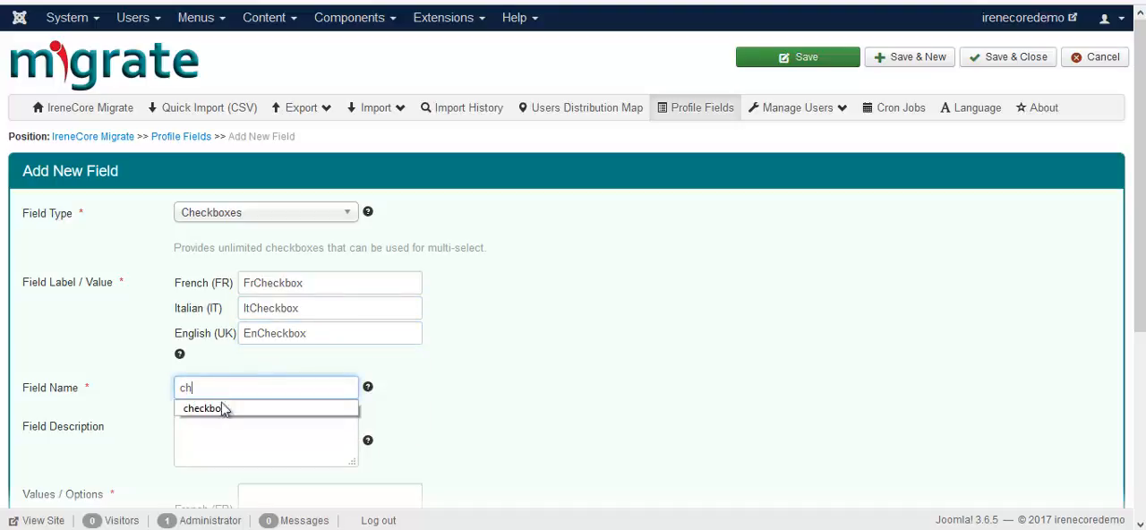
{"action": "left_click", "coordinate": [223, 408]}
Step: Enter two options per language, one per line: fr option1 and fr option2, it option1 and it option2, en option1 and en option2
{"action": "scroll", "coordinate": [226, 412], "scroll_direction": "down", "scroll_amount": 2}
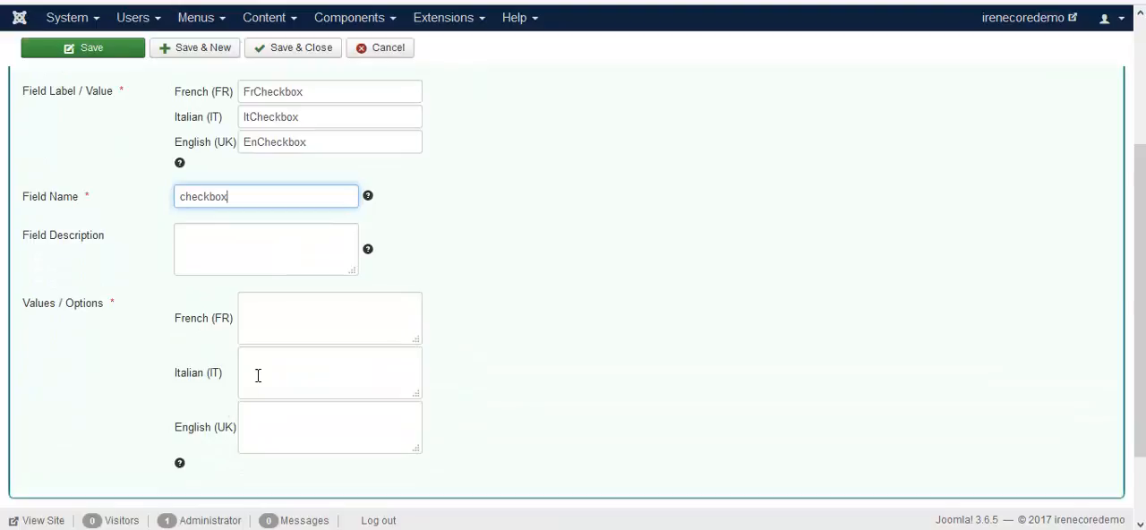
{"action": "left_click", "coordinate": [314, 331]}
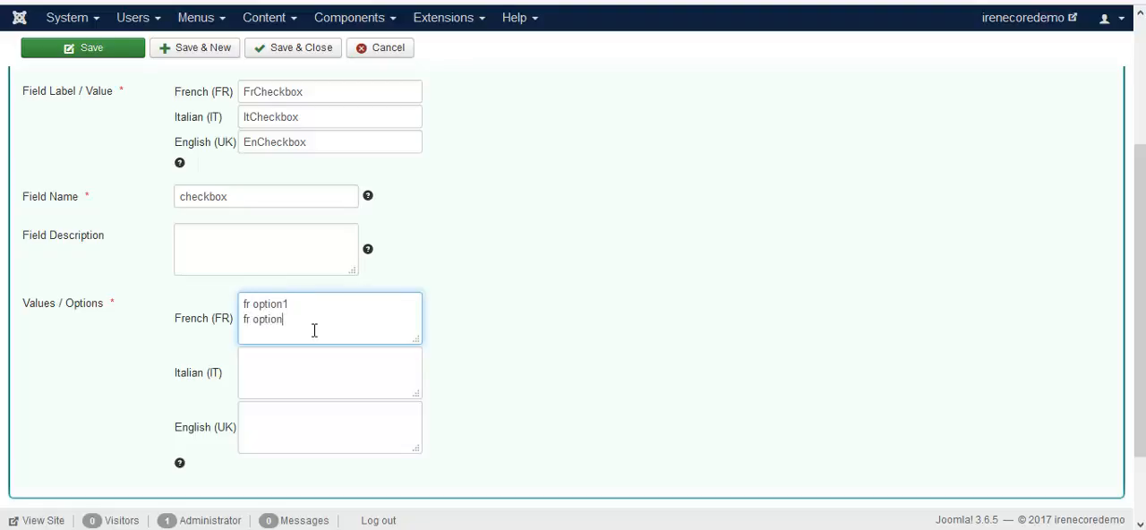
{"action": "left_click", "coordinate": [264, 373]}
{"action": "type", "text": "it option2"}
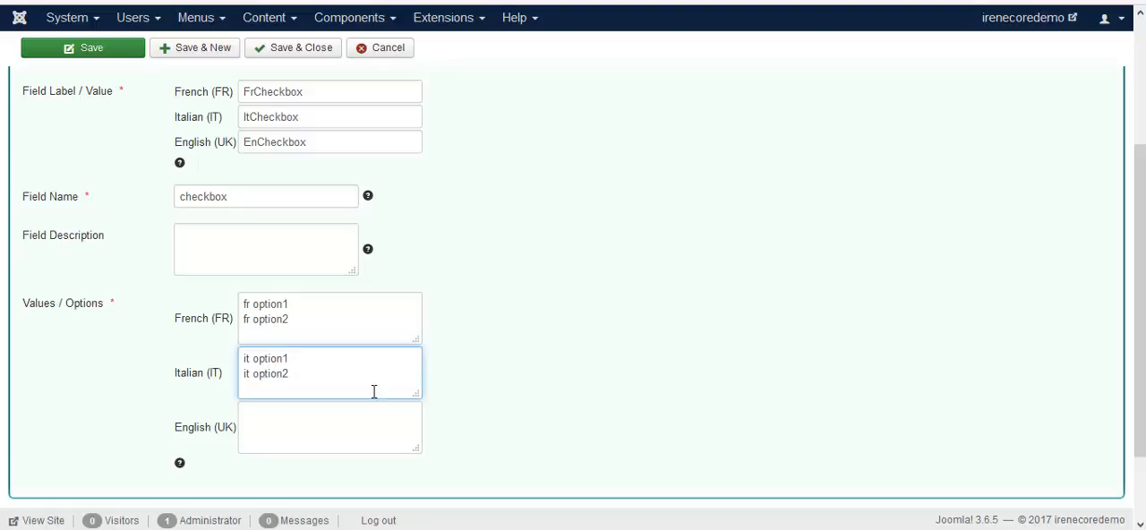
{"action": "left_click", "coordinate": [337, 415]}
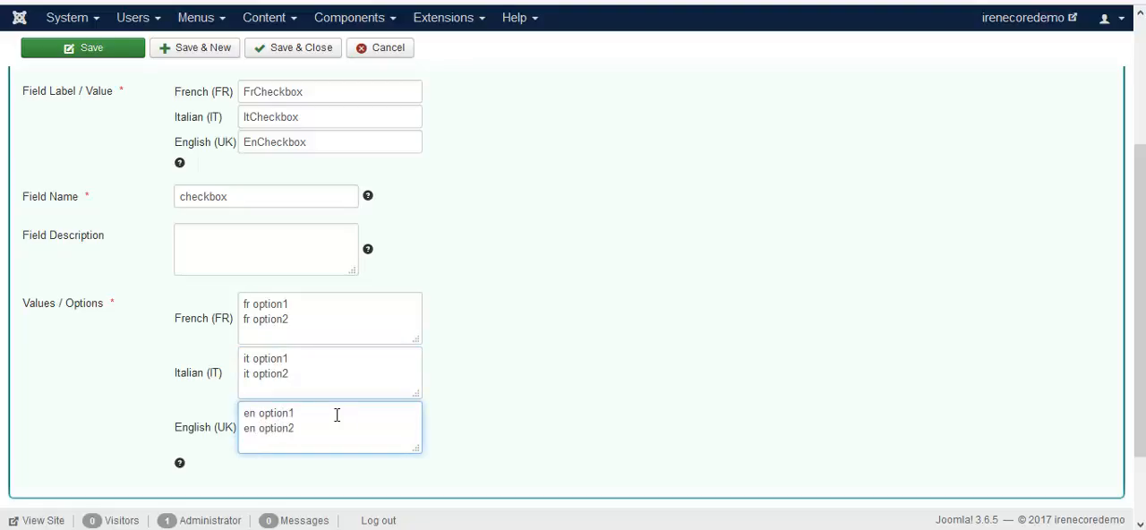
Step: Save and close the checkboxes field, and reload the Italian registration form to check it
{"action": "left_click", "coordinate": [294, 50]}
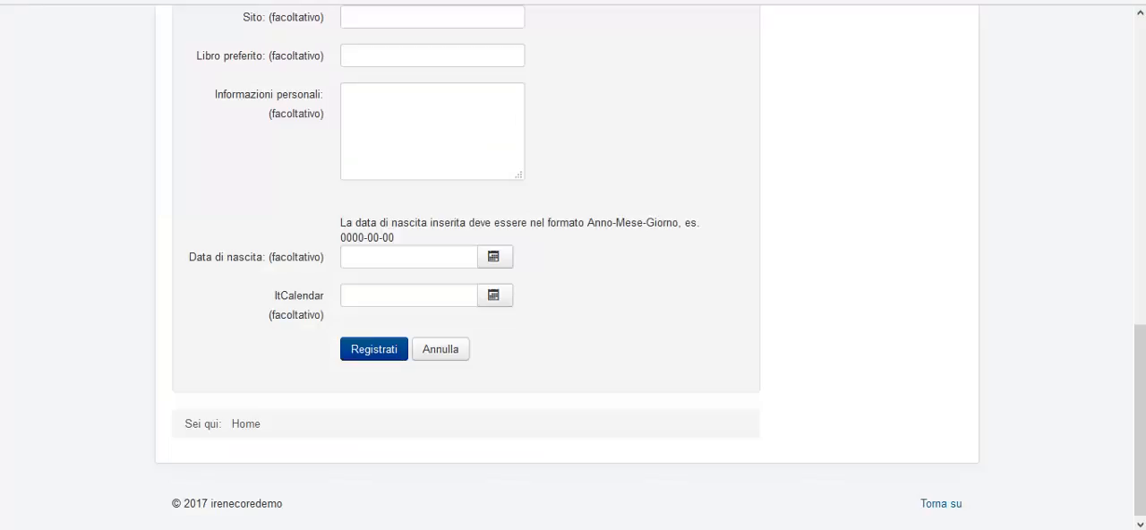
{"action": "key", "text": "F5"}
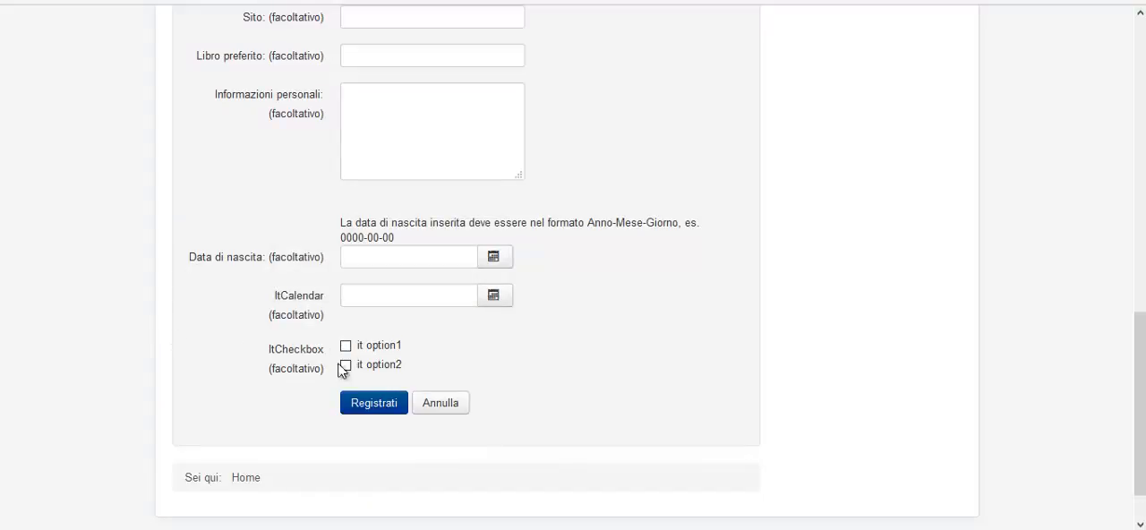
Step: Check the calendar and checkbox fields on the French and English versions of the registration form
{"action": "scroll", "coordinate": [634, 346], "scroll_direction": "up", "scroll_amount": 15}
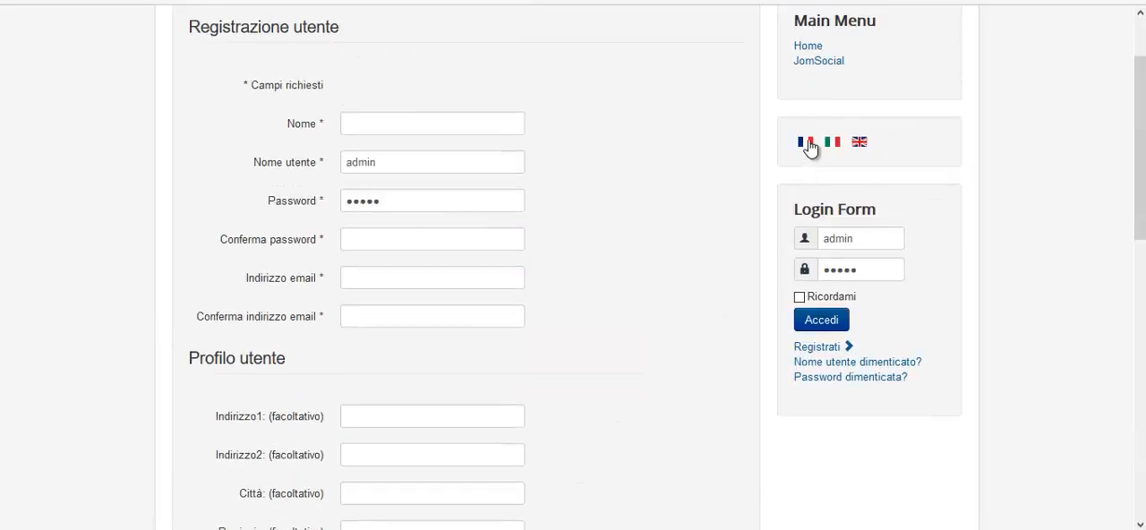
{"action": "left_click", "coordinate": [809, 148]}
{"action": "scroll", "coordinate": [588, 295], "scroll_direction": "down", "scroll_amount": 10}
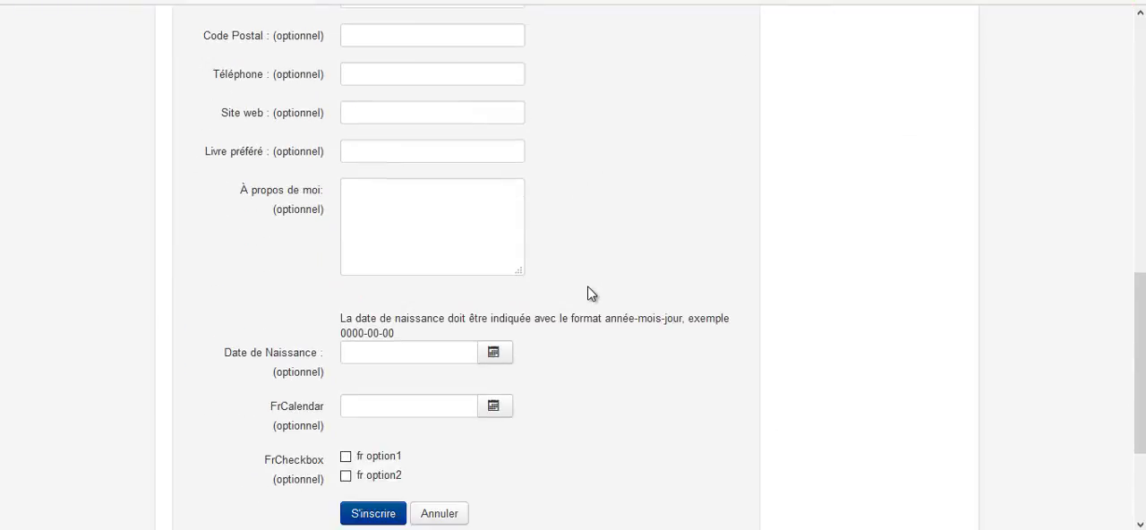
{"action": "scroll", "coordinate": [614, 265], "scroll_direction": "up", "scroll_amount": 10}
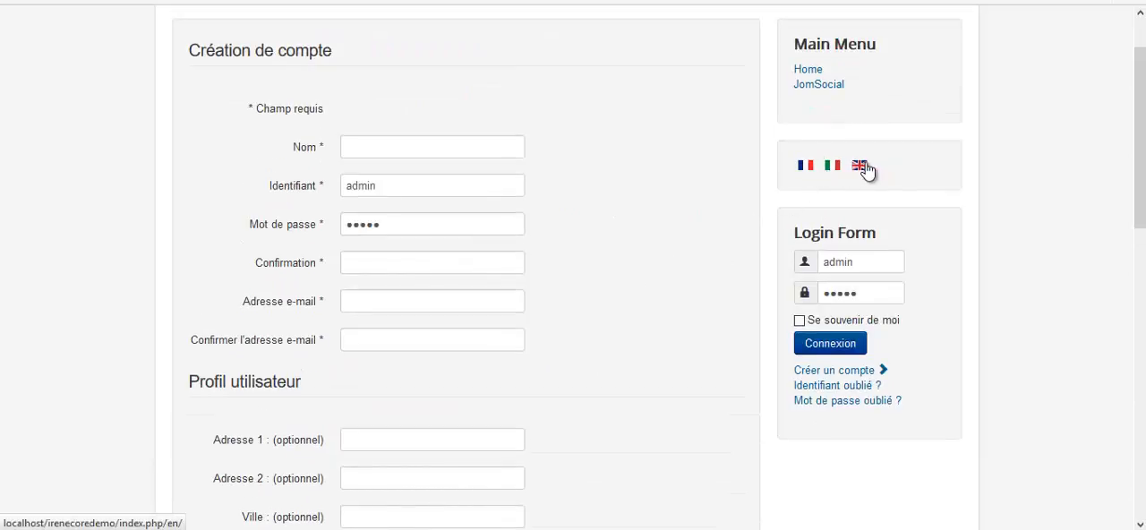
{"action": "left_click", "coordinate": [860, 164]}
{"action": "scroll", "coordinate": [648, 251], "scroll_direction": "down", "scroll_amount": 10}
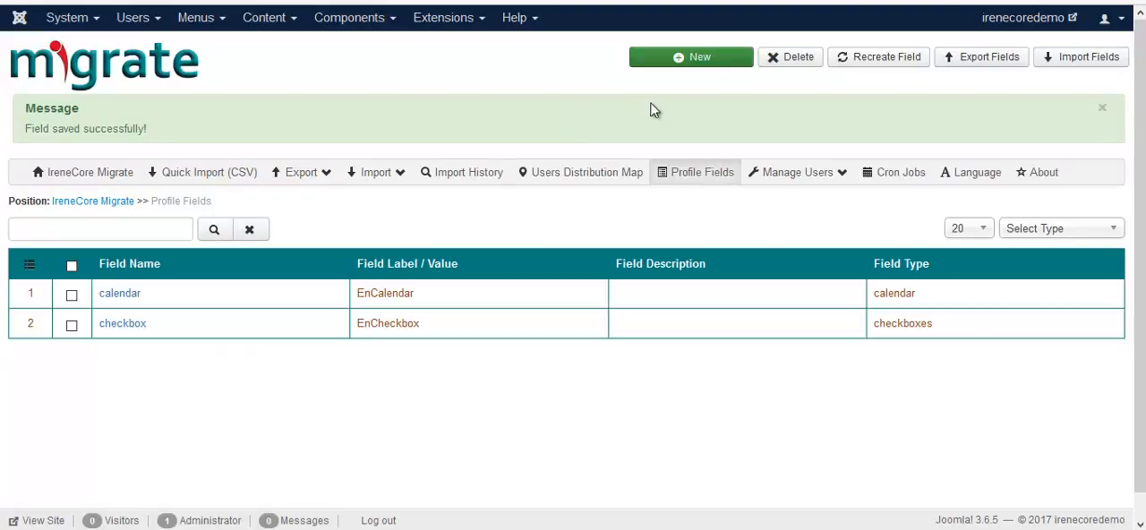
Step: Start a new profile field of type Color and label it Color in English
{"action": "left_click", "coordinate": [697, 60]}
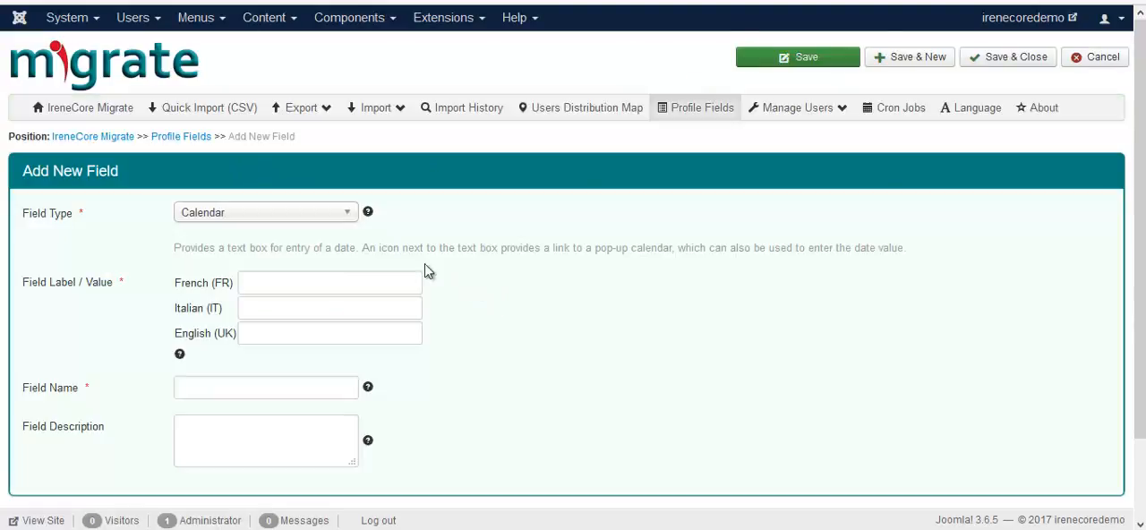
{"action": "left_click", "coordinate": [297, 217]}
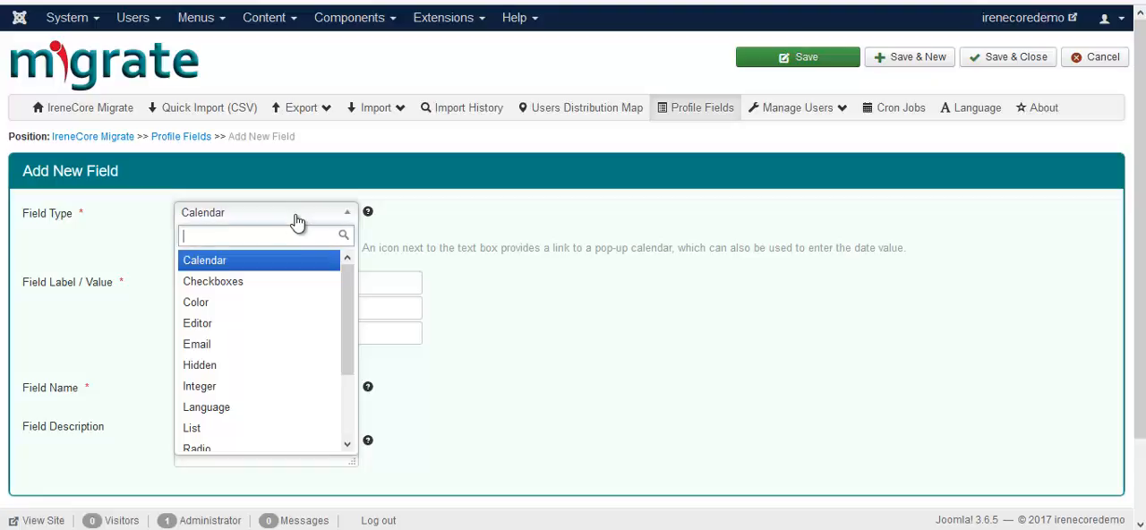
{"action": "left_click", "coordinate": [255, 302]}
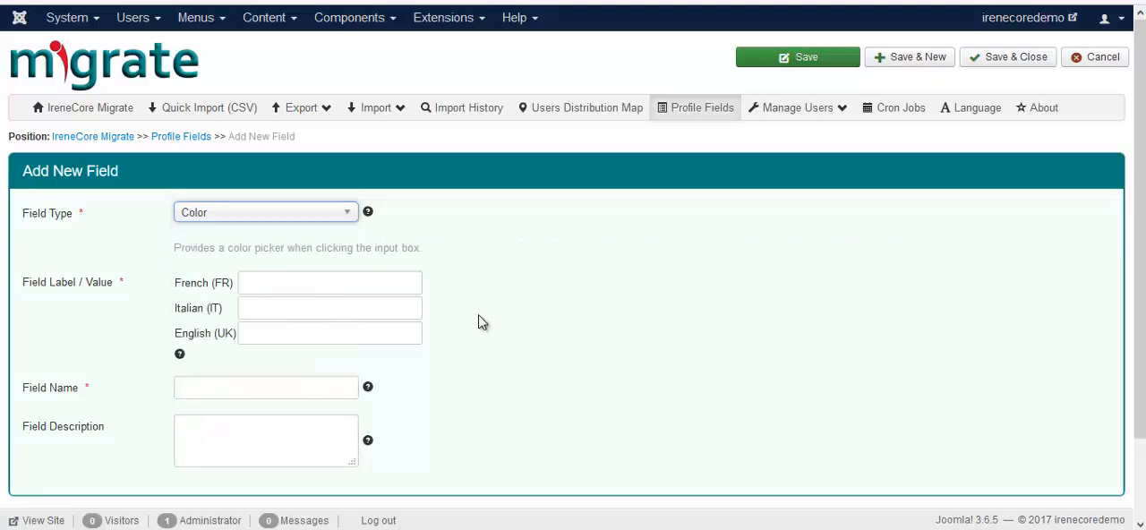
{"action": "left_click", "coordinate": [397, 332]}
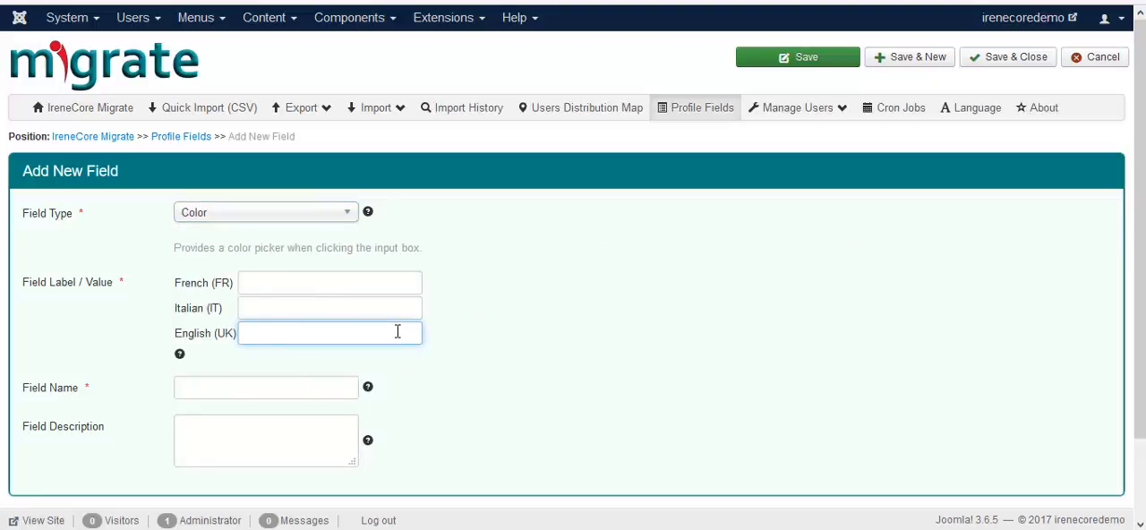
{"action": "type", "text": "co"}
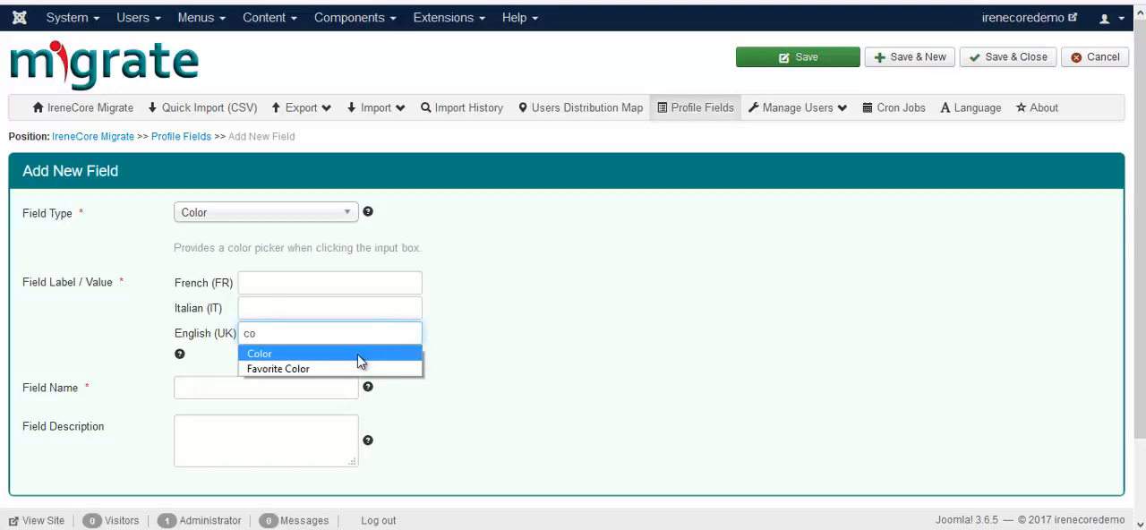
{"action": "left_click", "coordinate": [359, 352]}
Step: Set the colour field's name to color, and save and close the field
{"action": "left_click", "coordinate": [271, 387]}
{"action": "type", "text": "col"}
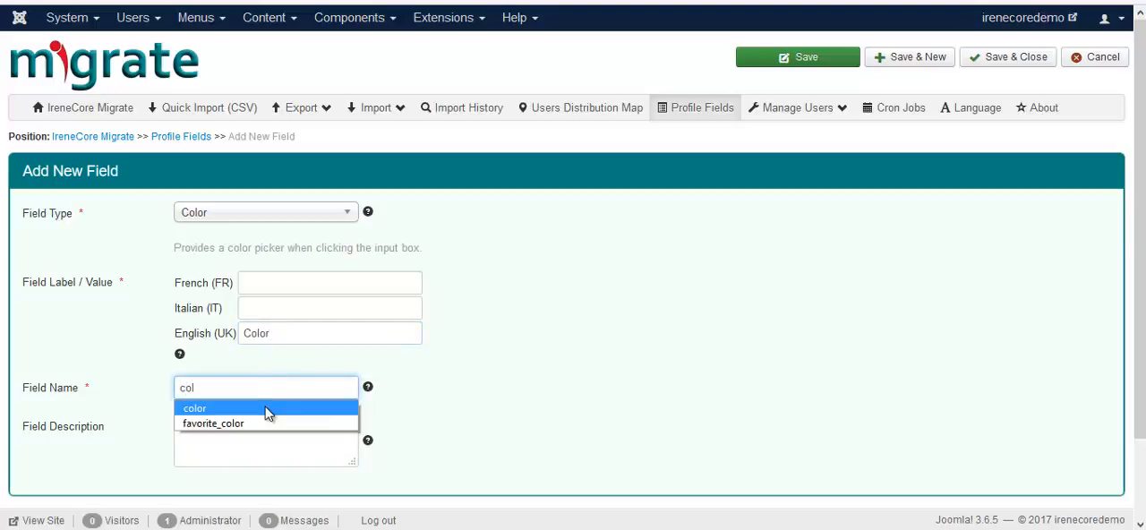
{"action": "left_click", "coordinate": [265, 408]}
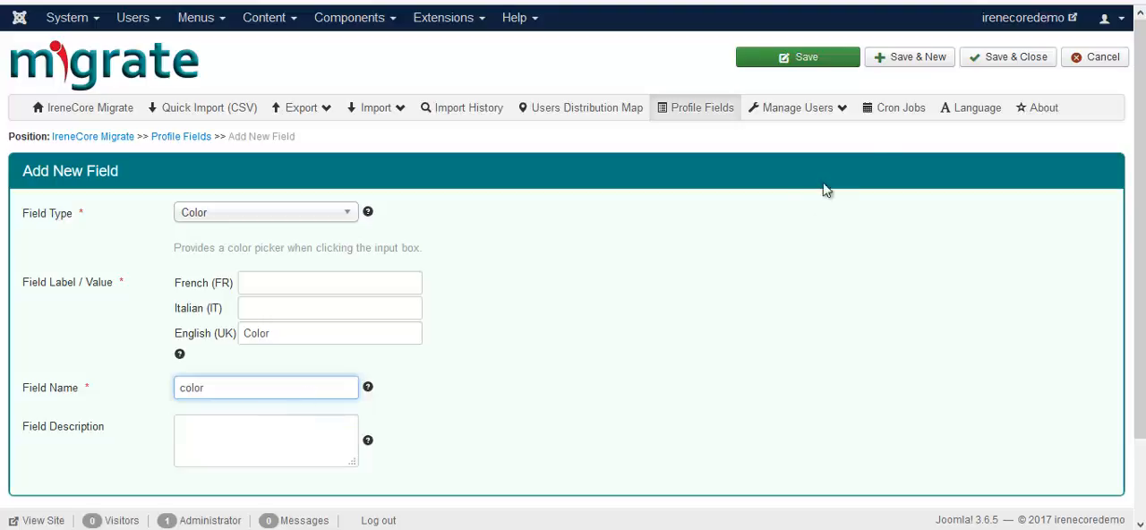
{"action": "left_click", "coordinate": [994, 62]}
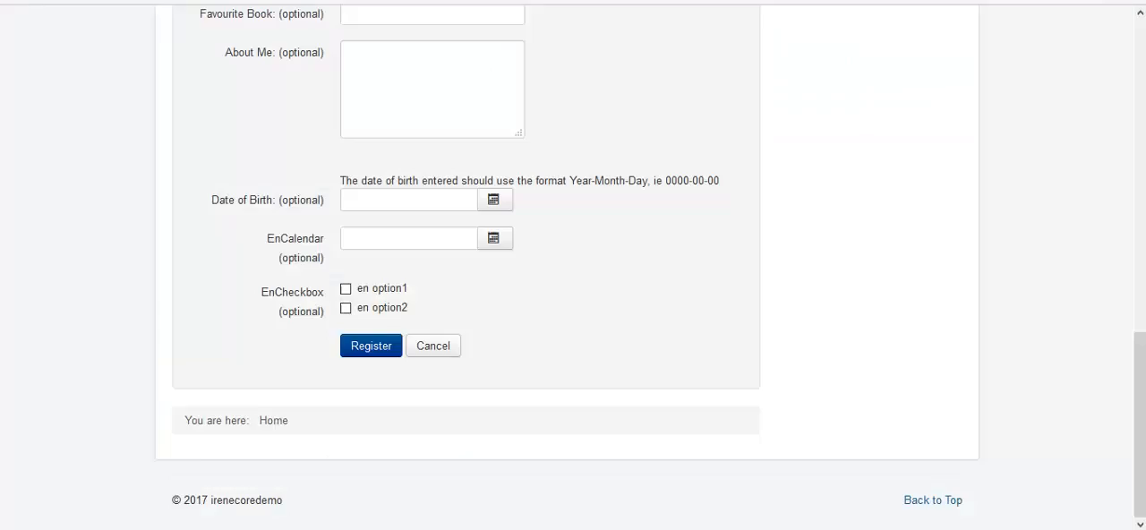
Step: Reload the English registration form and pick the red #db4b4b in its Color field
{"action": "key", "text": "F5"}
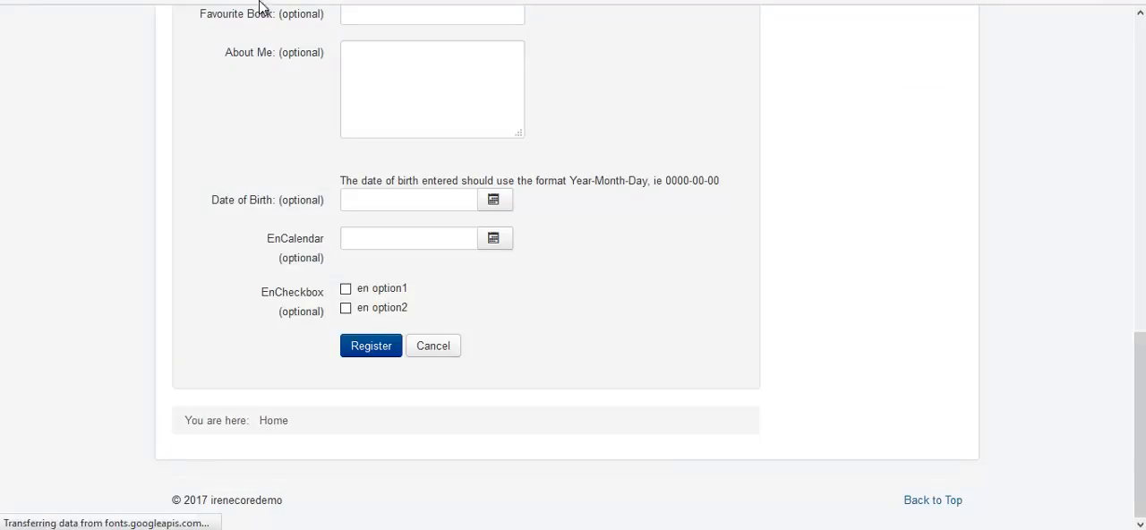
{"action": "left_click", "coordinate": [356, 349]}
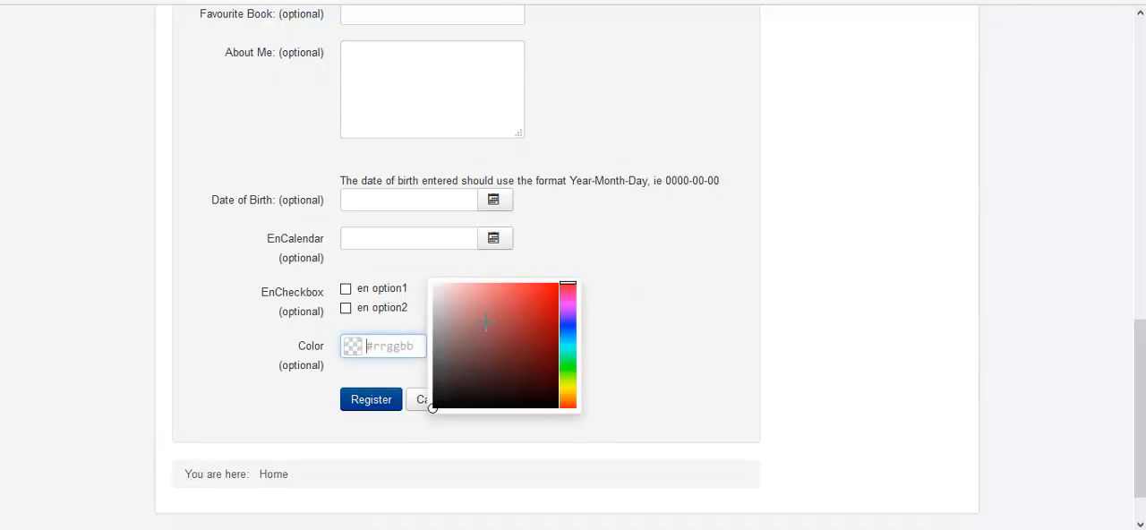
{"action": "left_click", "coordinate": [517, 297]}
{"action": "left_click", "coordinate": [564, 265]}
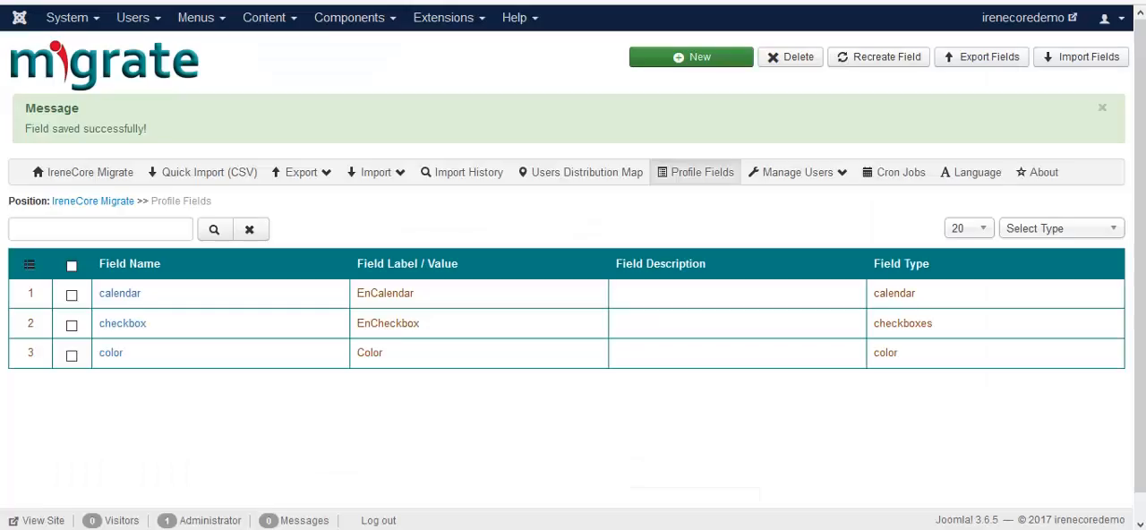
Step: Start a new profile field of type Editor and label it Editor in English
{"action": "left_click", "coordinate": [666, 63]}
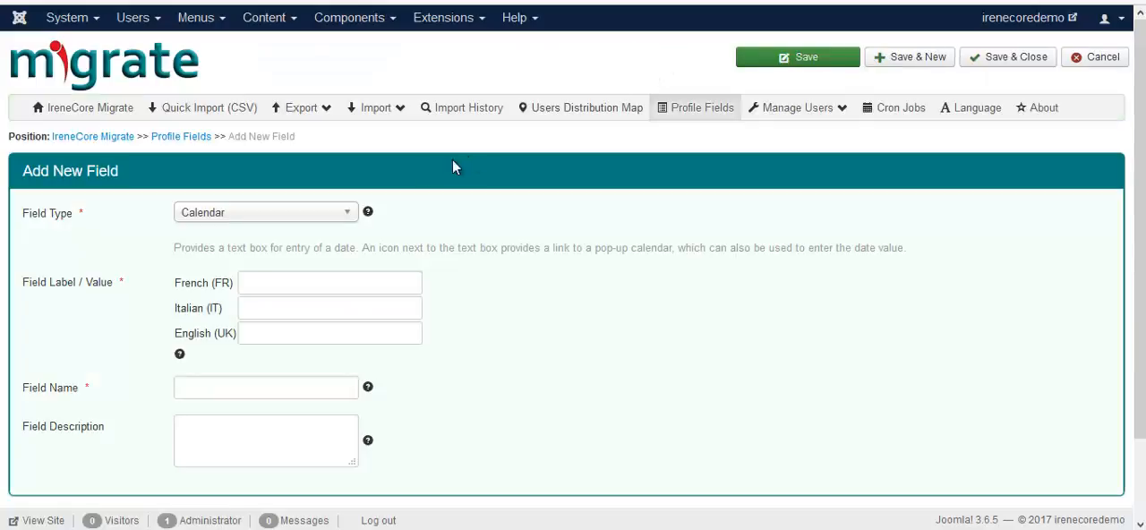
{"action": "left_click", "coordinate": [334, 215]}
{"action": "left_click", "coordinate": [248, 322]}
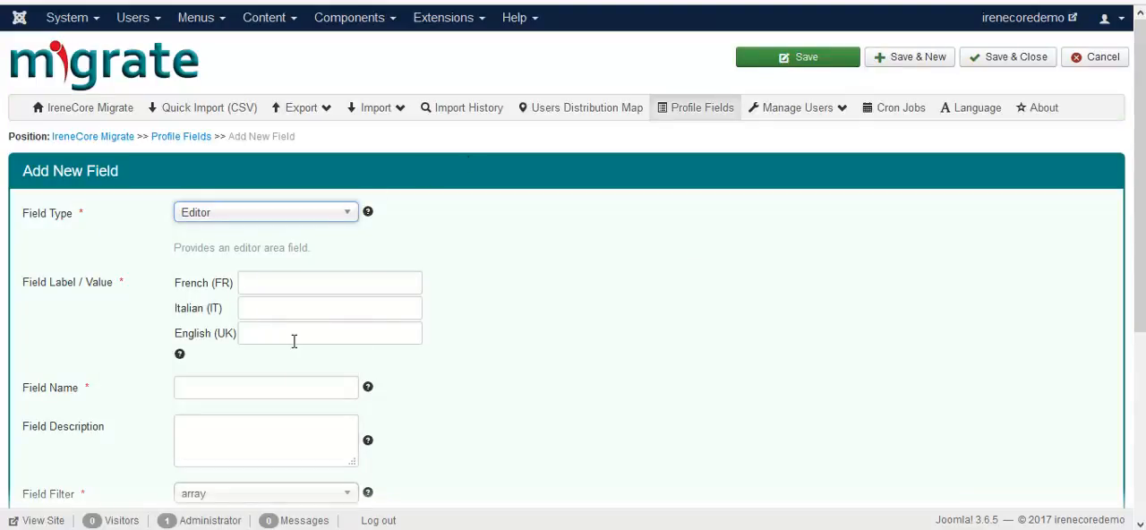
{"action": "left_click", "coordinate": [295, 336]}
{"action": "type", "text": "ed"}
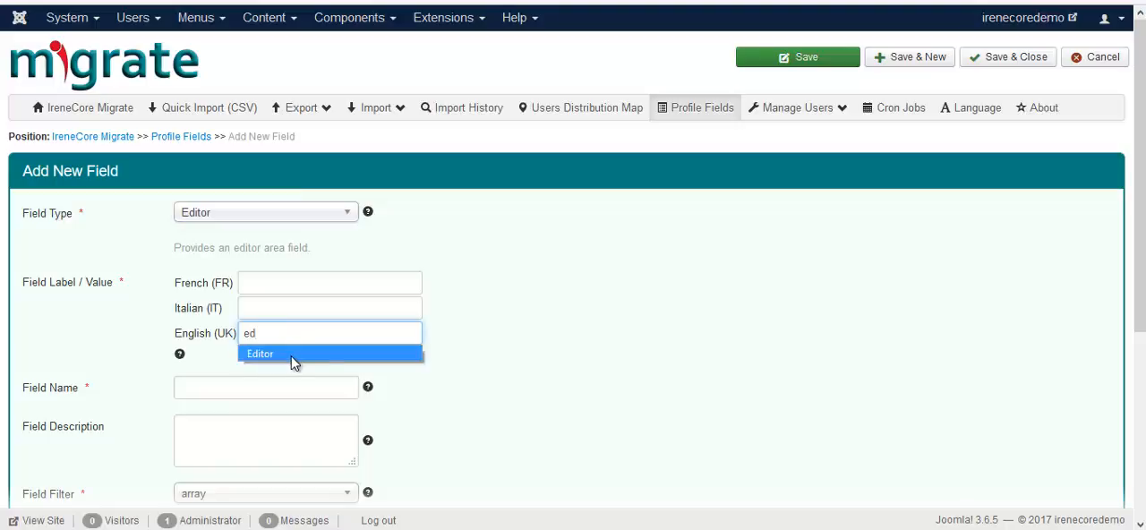
{"action": "left_click", "coordinate": [295, 356]}
Step: Set the editor field's name to editor and its filter to html
{"action": "left_click", "coordinate": [240, 387]}
{"action": "type", "text": "ed"}
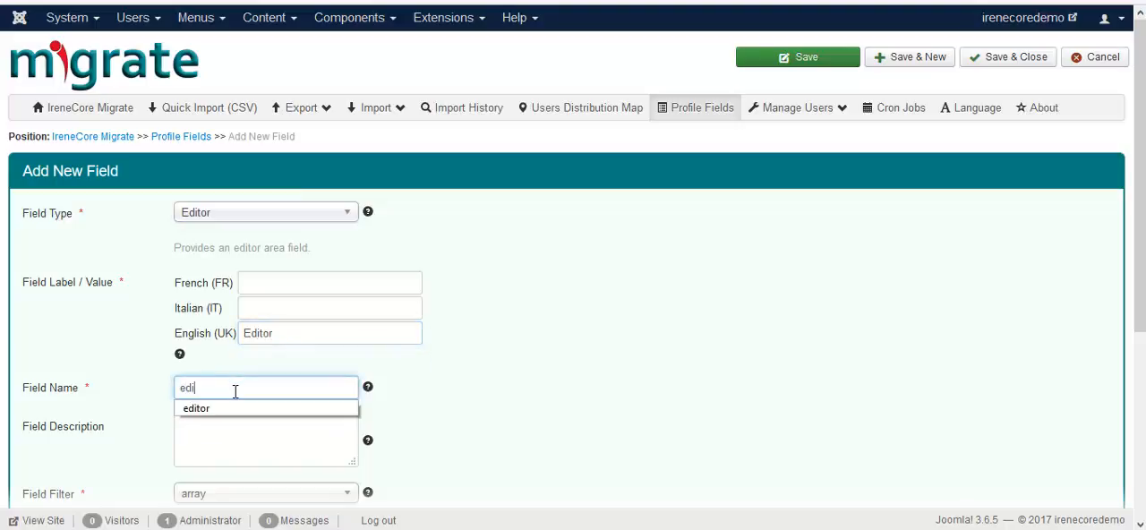
{"action": "type", "text": "i"}
{"action": "left_click", "coordinate": [223, 409]}
{"action": "scroll", "coordinate": [226, 421], "scroll_direction": "down", "scroll_amount": 2}
{"action": "left_click", "coordinate": [246, 307]}
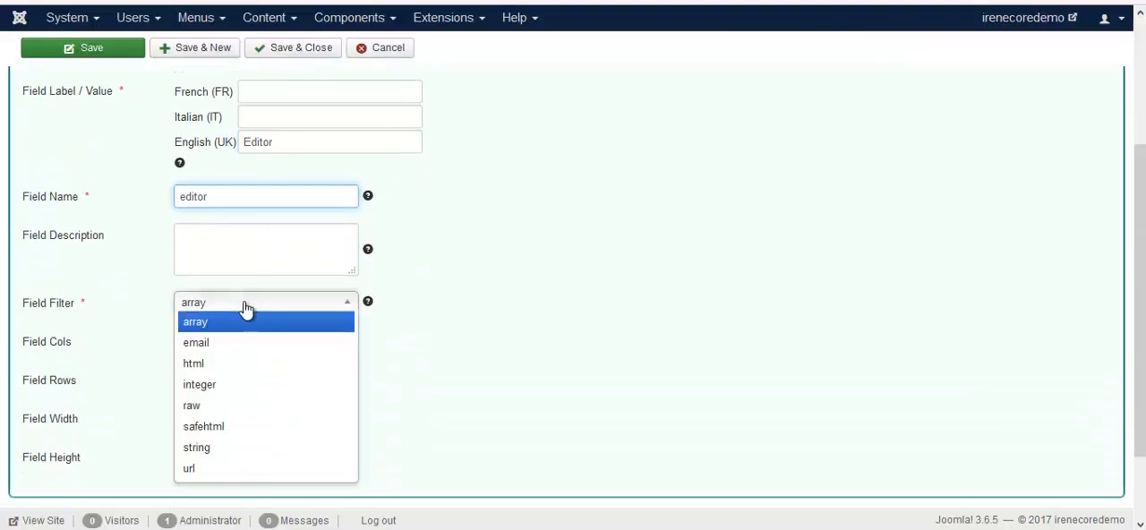
{"action": "left_click", "coordinate": [207, 363]}
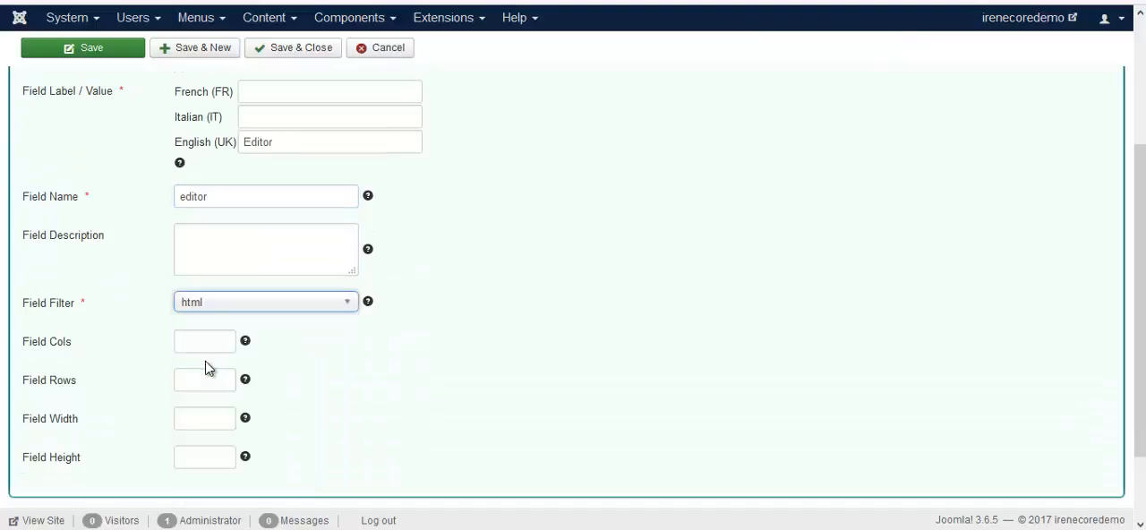
Step: Size the editor field with 50 columns, 30 rows, a width of 300 and a height of 300
{"action": "left_click", "coordinate": [204, 340]}
{"action": "type", "text": "50"}
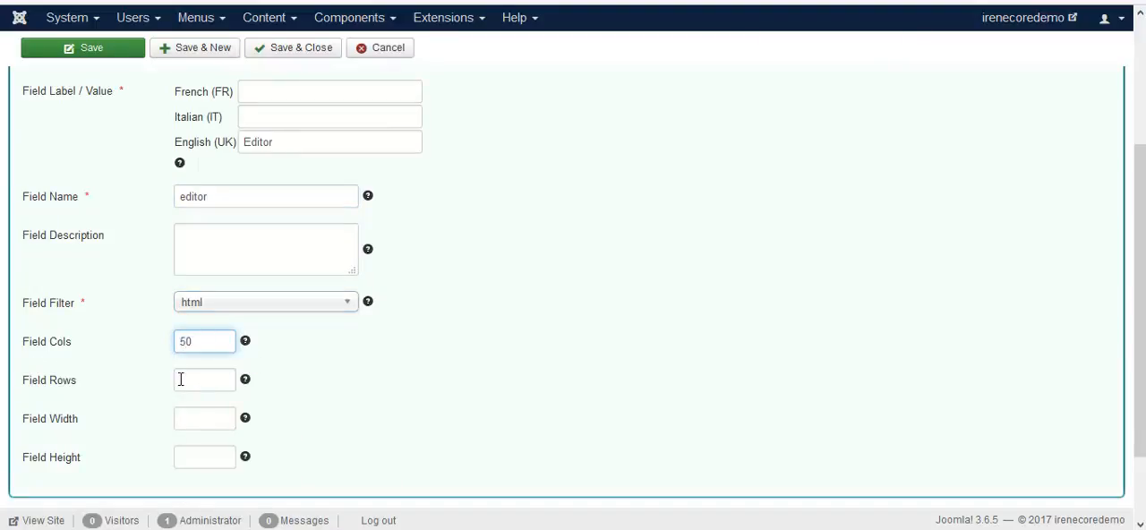
{"action": "left_click", "coordinate": [180, 380]}
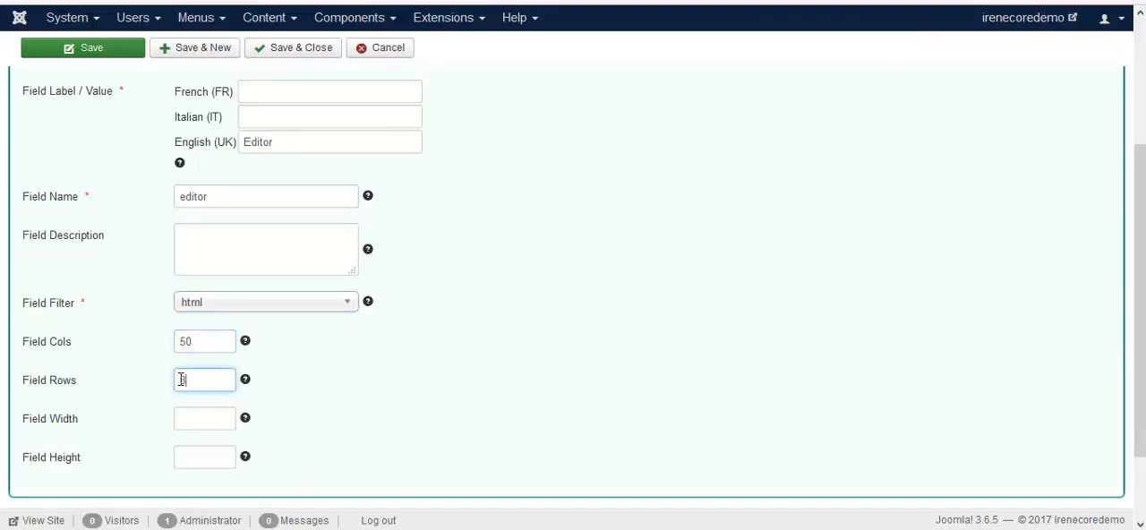
{"action": "type", "text": "30"}
{"action": "left_click", "coordinate": [197, 424]}
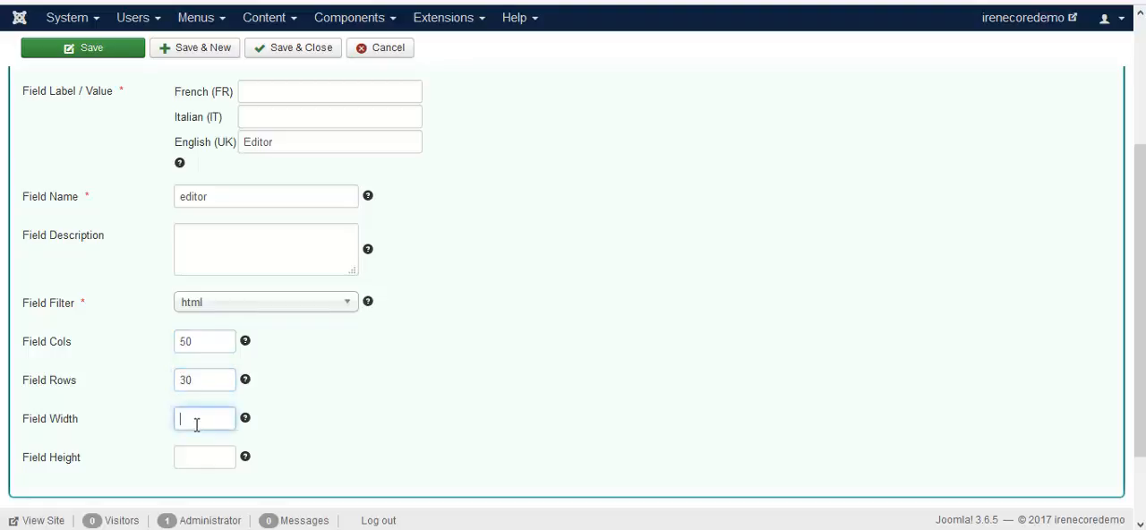
{"action": "type", "text": "300"}
{"action": "left_click", "coordinate": [197, 452]}
{"action": "type", "text": "30"}
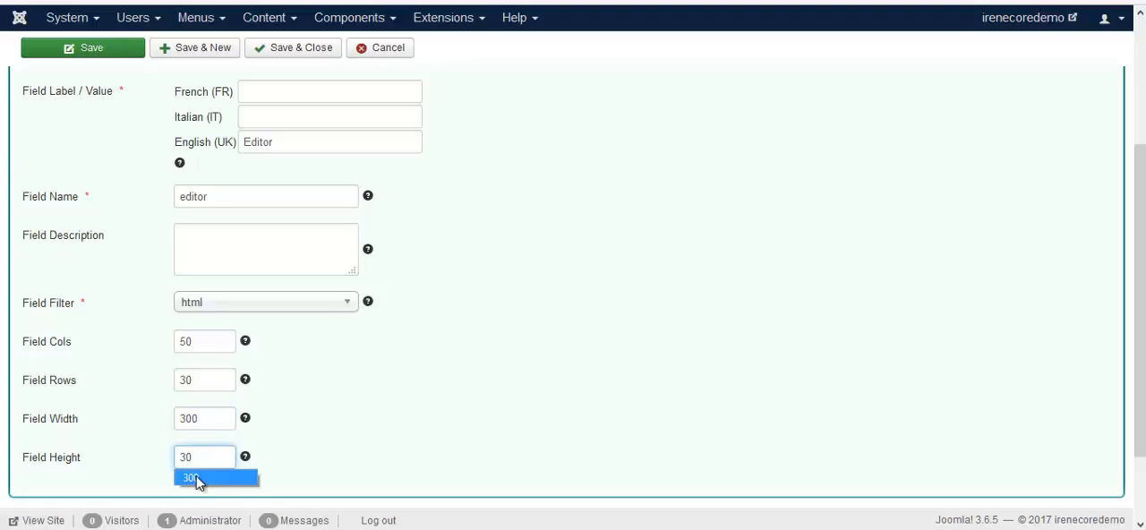
{"action": "left_click", "coordinate": [193, 476]}
Step: Save and close the editor field, and reload the English registration form to check it
{"action": "left_click", "coordinate": [264, 56]}
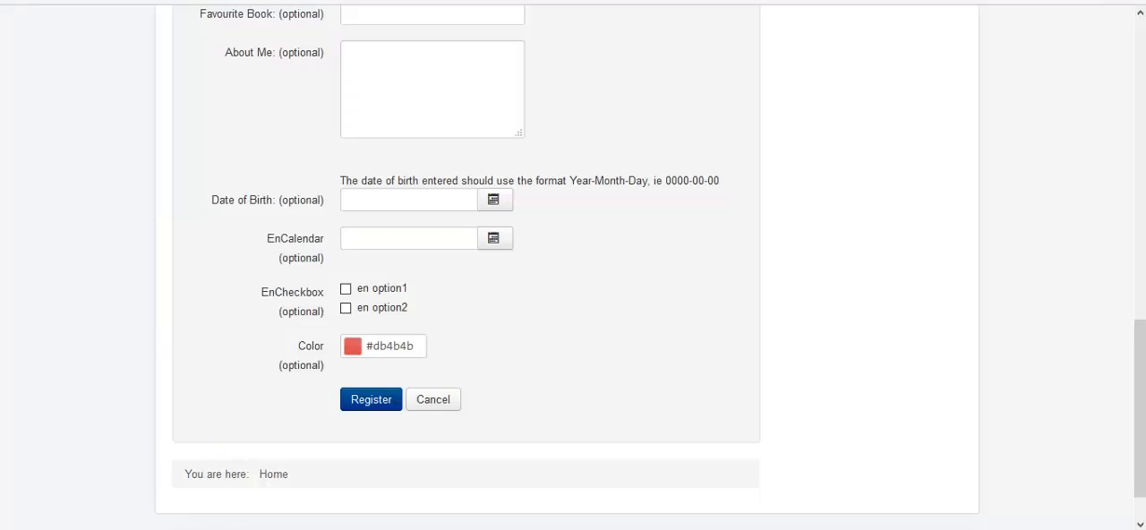
{"action": "key", "text": "F5"}
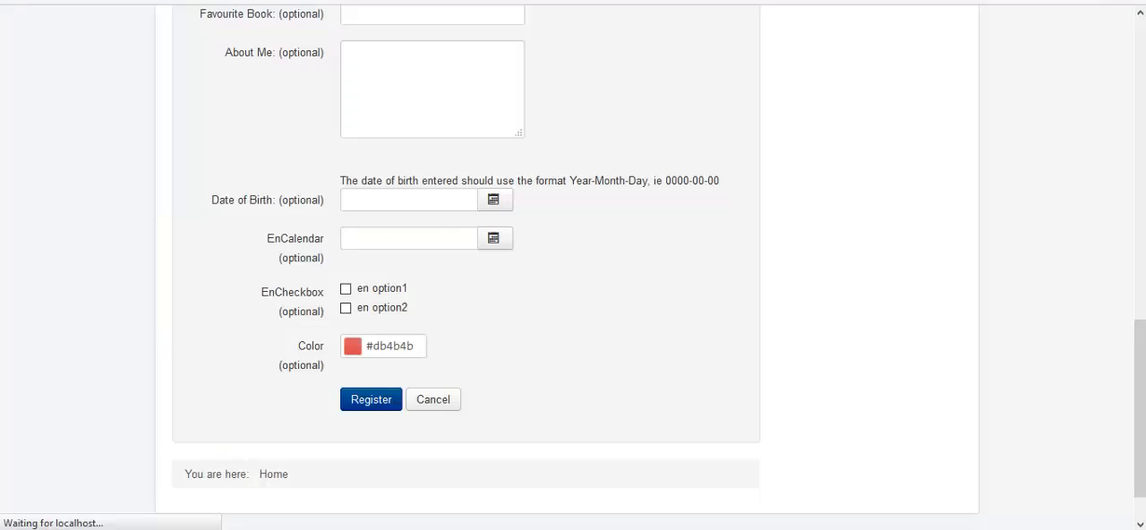
{"action": "scroll", "coordinate": [222, 278], "scroll_direction": "down", "scroll_amount": 3}
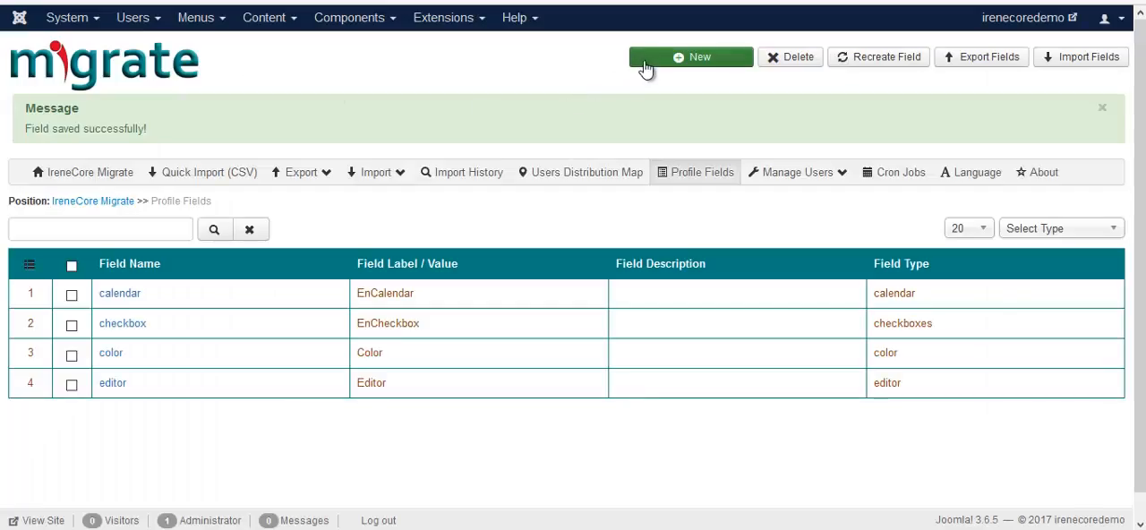
Step: Start a new profile field of type Email and label it Email in English
{"action": "left_click", "coordinate": [647, 69]}
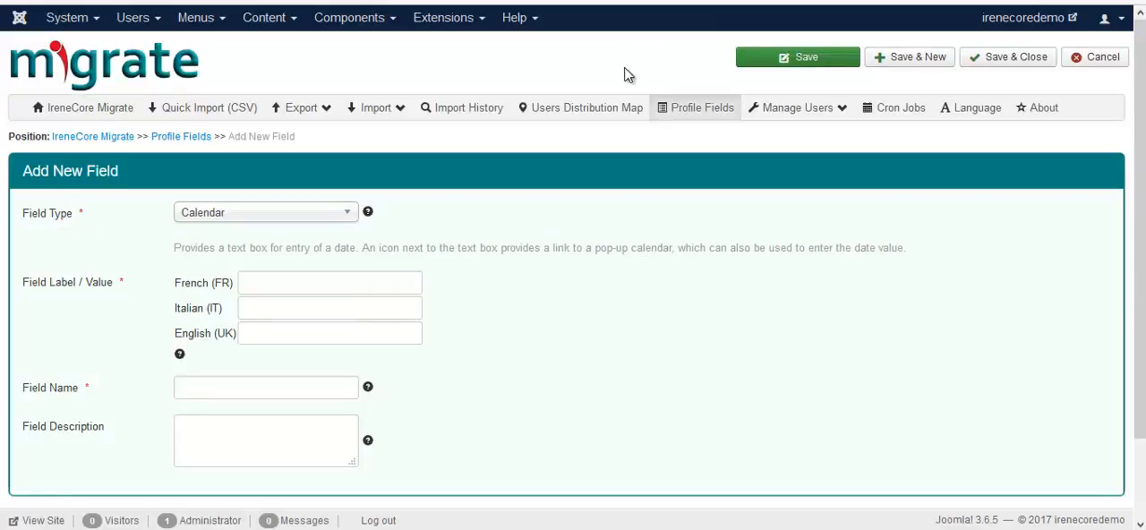
{"action": "left_click", "coordinate": [335, 215]}
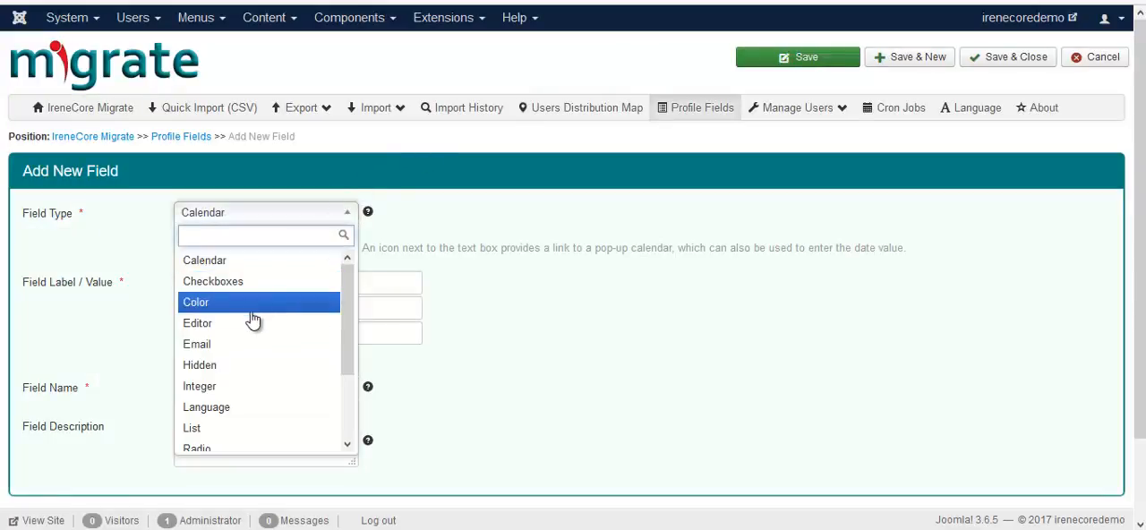
{"action": "left_click", "coordinate": [231, 350]}
{"action": "left_click", "coordinate": [270, 324]}
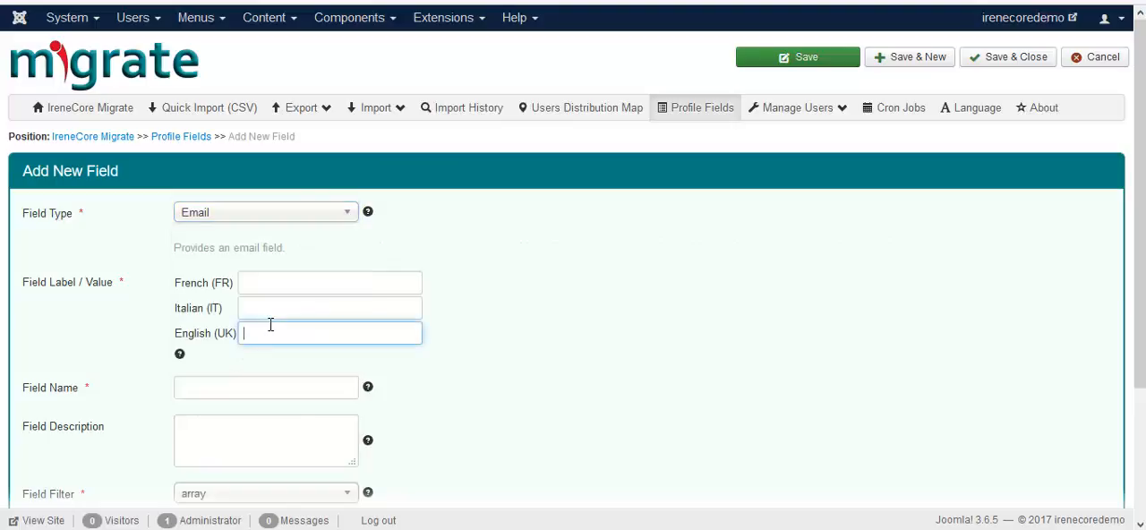
{"action": "type", "text": "Em"}
{"action": "left_click", "coordinate": [265, 354]}
Step: Set the field name of the new email field to email
{"action": "left_click", "coordinate": [243, 384]}
{"action": "type", "text": "em"}
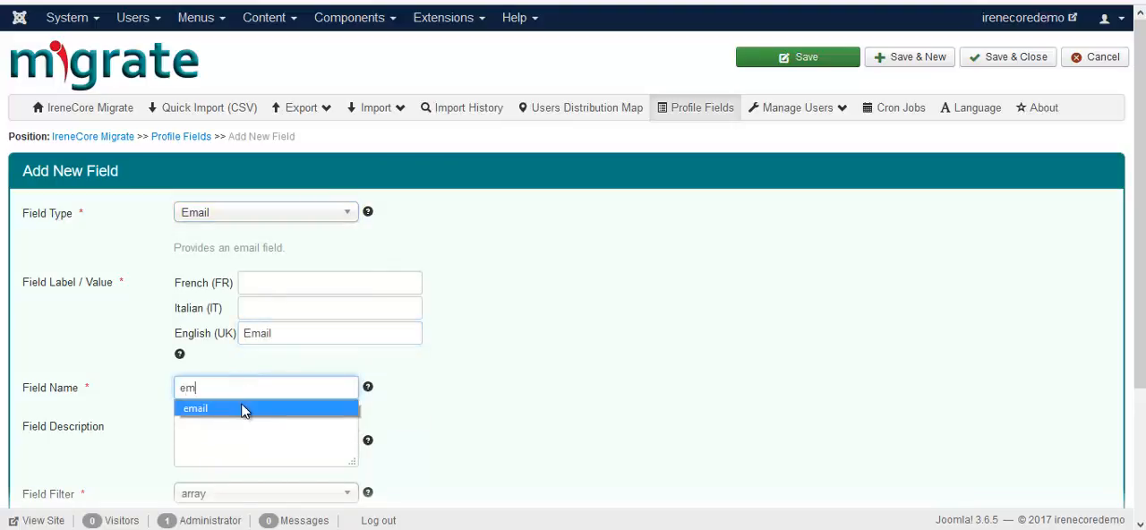
{"action": "left_click", "coordinate": [241, 404]}
Step: Set the email field's filter to email and its size to 100
{"action": "scroll", "coordinate": [247, 411], "scroll_direction": "down", "scroll_amount": 3}
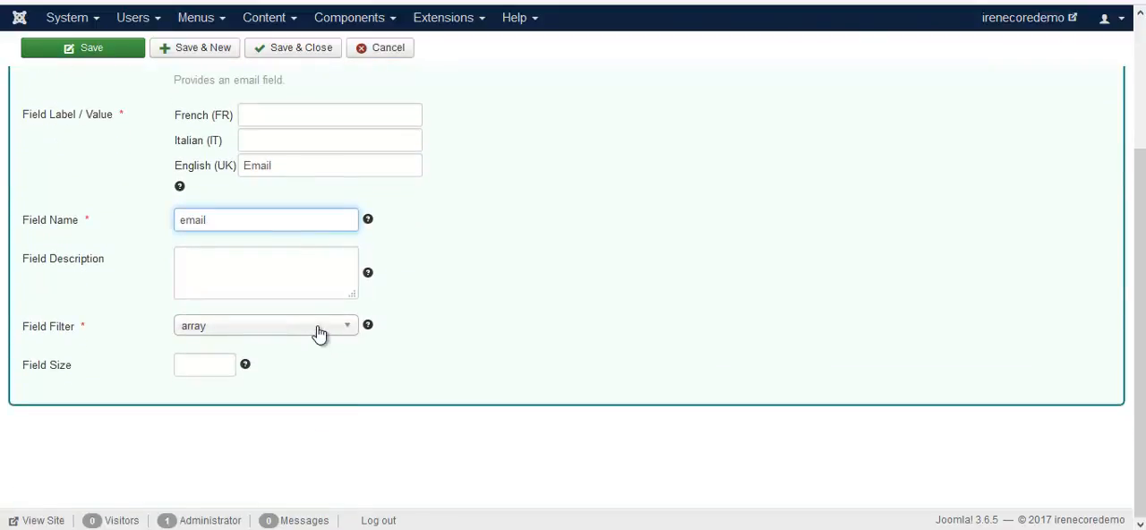
{"action": "left_click", "coordinate": [320, 331]}
{"action": "left_click", "coordinate": [258, 368]}
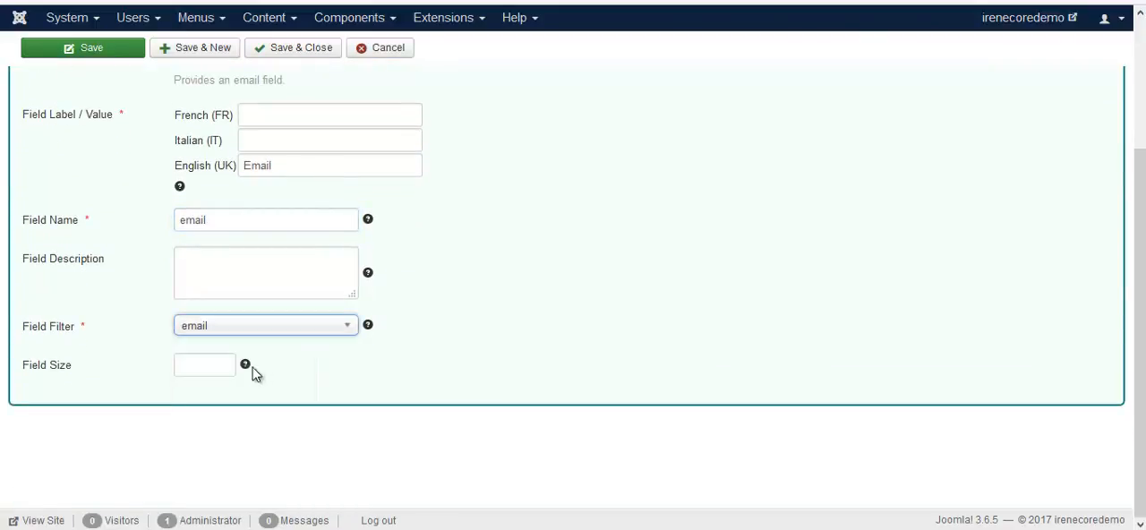
{"action": "left_click", "coordinate": [200, 365]}
{"action": "left_click", "coordinate": [205, 388]}
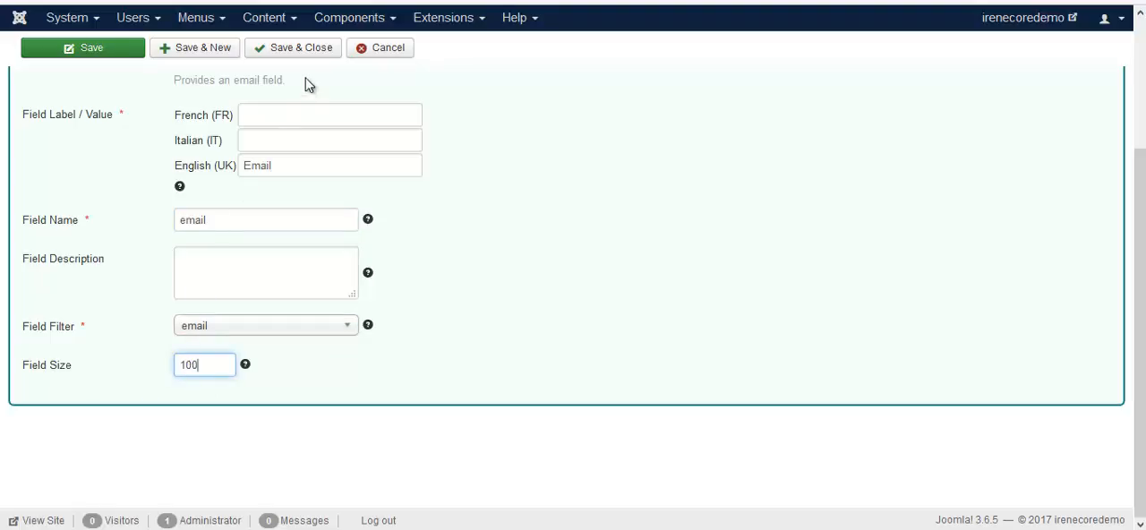
Step: Save and close the email field, and check it on the reloaded registration form
{"action": "left_click", "coordinate": [308, 51]}
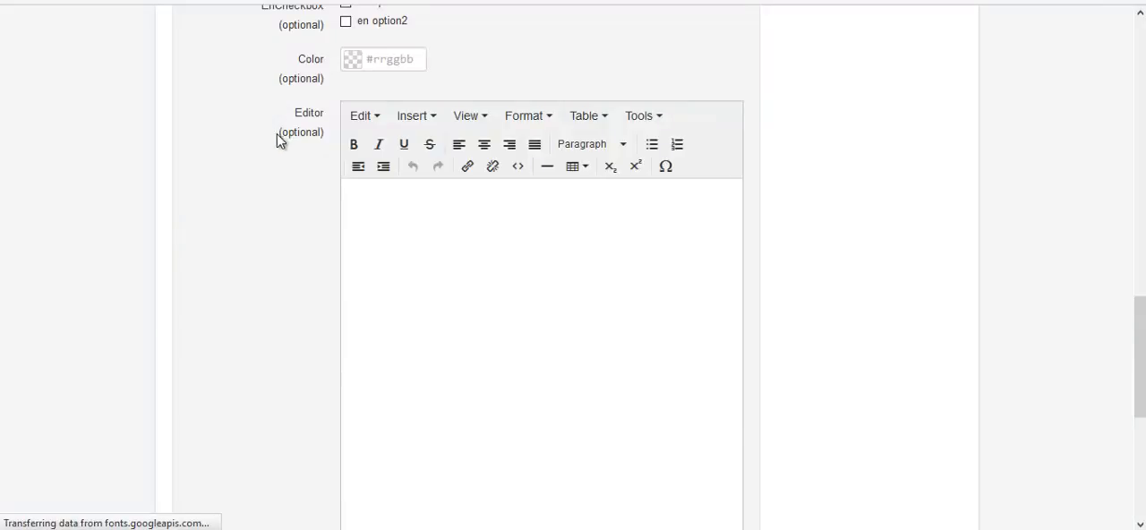
{"action": "scroll", "coordinate": [256, 253], "scroll_direction": "down", "scroll_amount": 5}
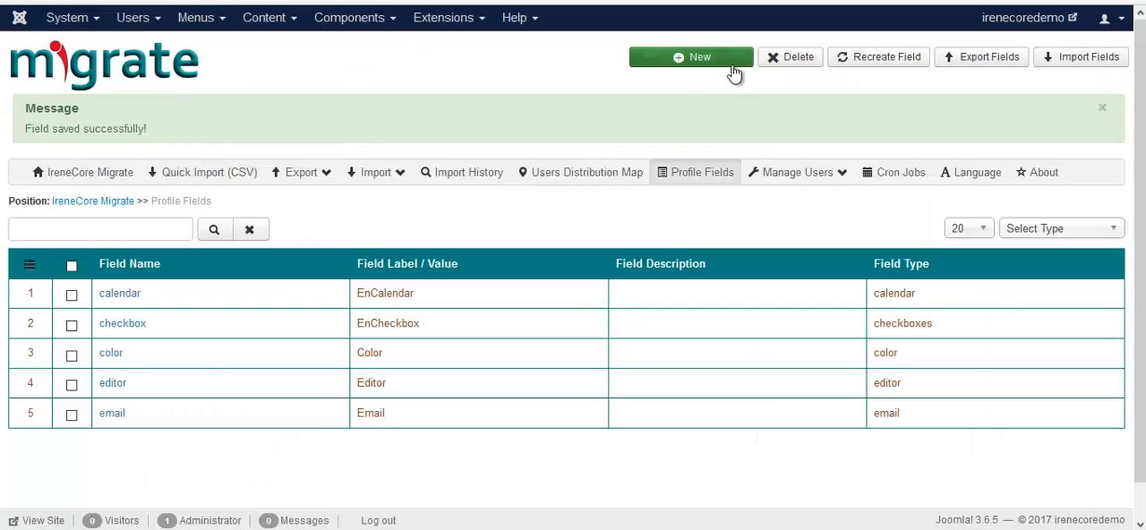
Step: Start a new profile field of type Integer with the English label Integer and the field name integer
{"action": "left_click", "coordinate": [732, 65]}
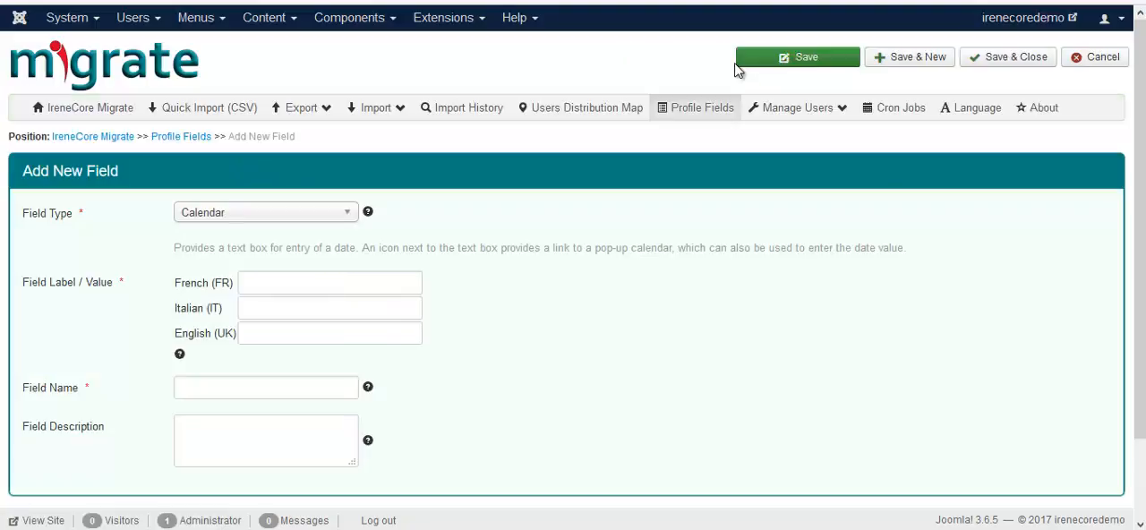
{"action": "left_click", "coordinate": [326, 217]}
{"action": "left_click", "coordinate": [198, 386]}
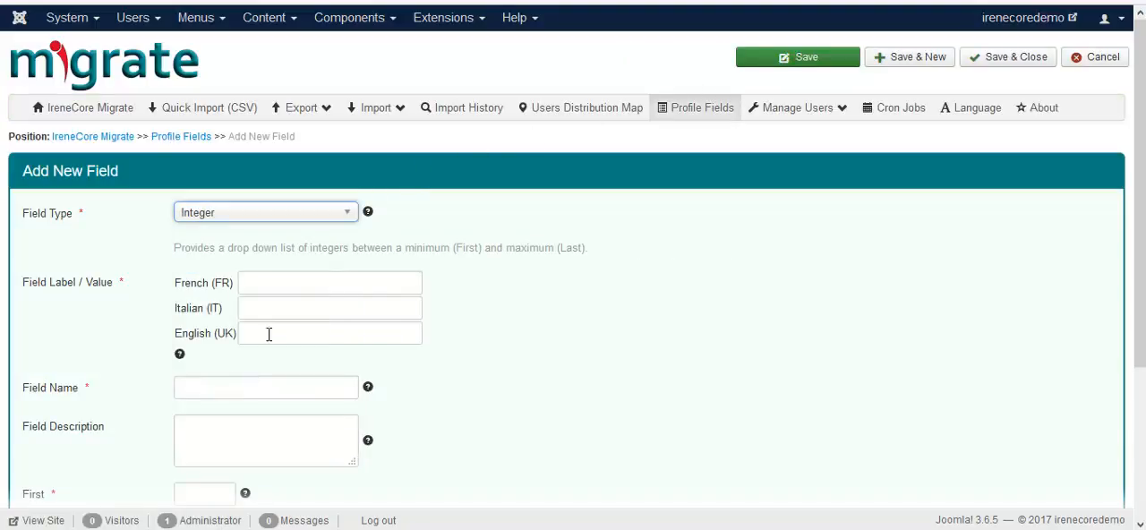
{"action": "left_click", "coordinate": [257, 334]}
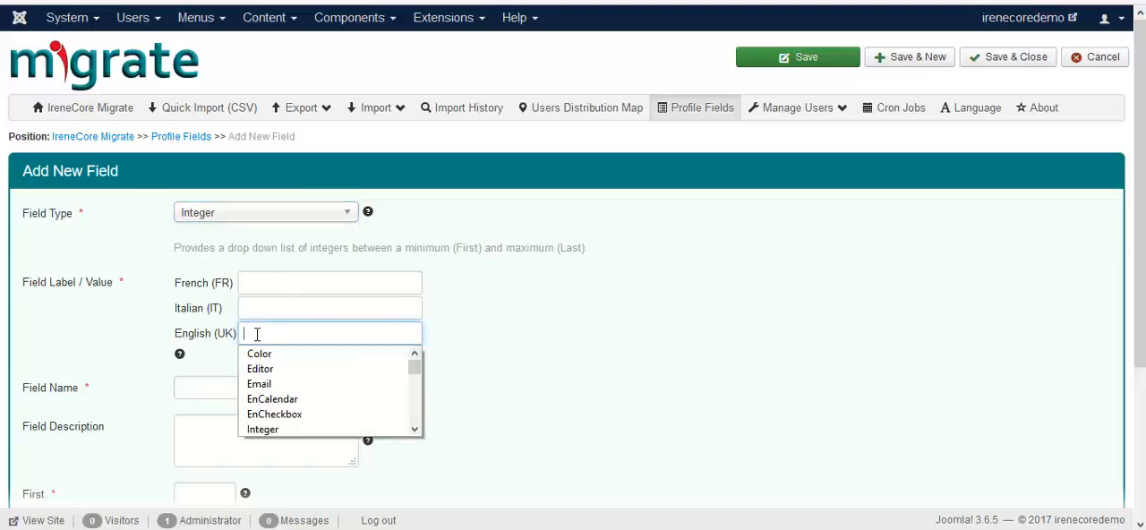
{"action": "type", "text": "in"}
{"action": "left_click", "coordinate": [286, 353]}
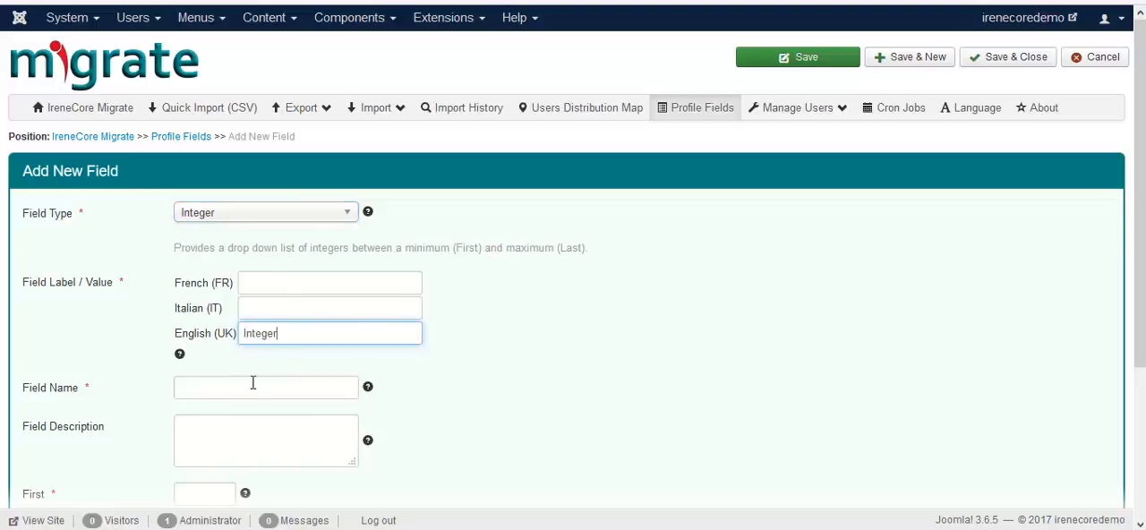
{"action": "left_click", "coordinate": [254, 382]}
{"action": "type", "text": "in"}
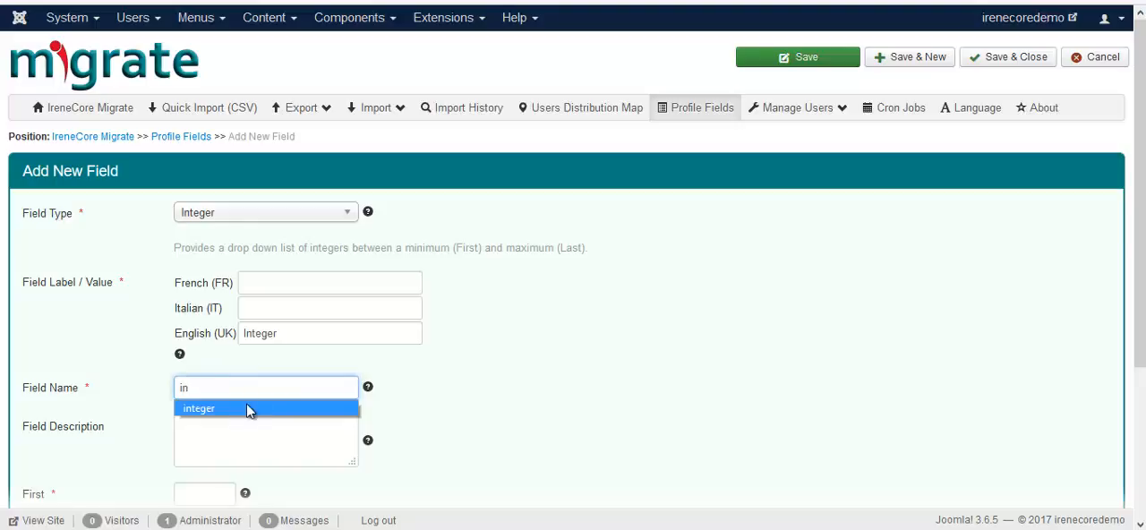
{"action": "left_click", "coordinate": [249, 405]}
Step: Set the integer field's first value to 2, last value to 10 and step to 2
{"action": "scroll", "coordinate": [248, 407], "scroll_direction": "down", "scroll_amount": 1}
{"action": "scroll", "coordinate": [249, 407], "scroll_direction": "down", "scroll_amount": 2}
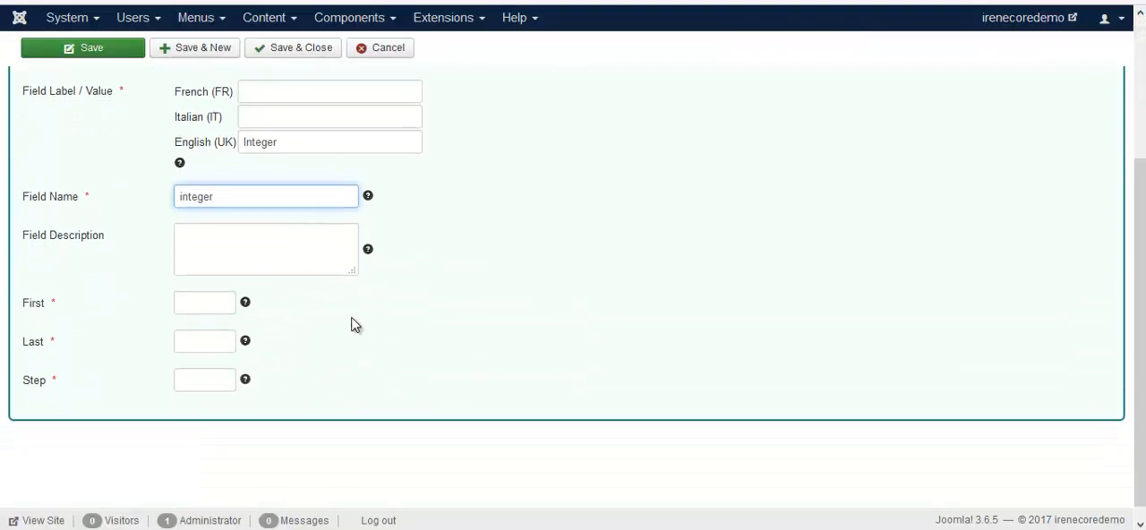
{"action": "left_click", "coordinate": [211, 303]}
{"action": "type", "text": "2"}
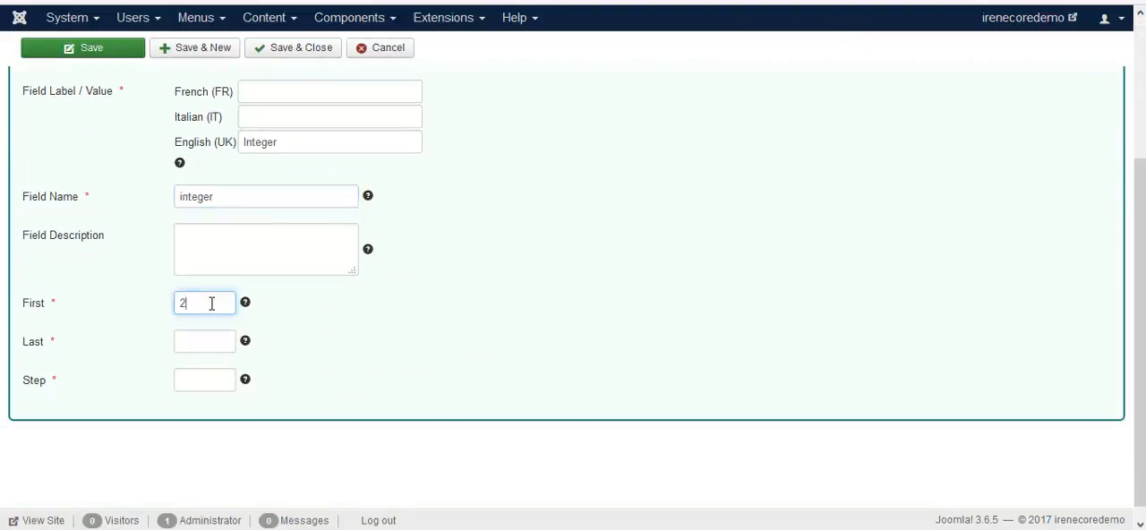
{"action": "left_click", "coordinate": [210, 340]}
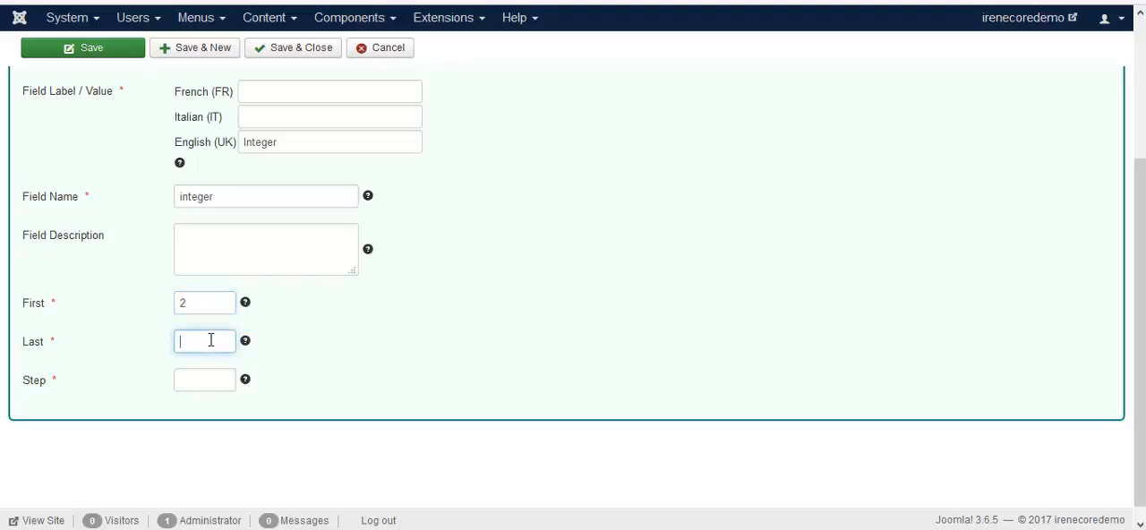
{"action": "type", "text": "10"}
{"action": "left_click", "coordinate": [197, 378]}
{"action": "type", "text": "2"}
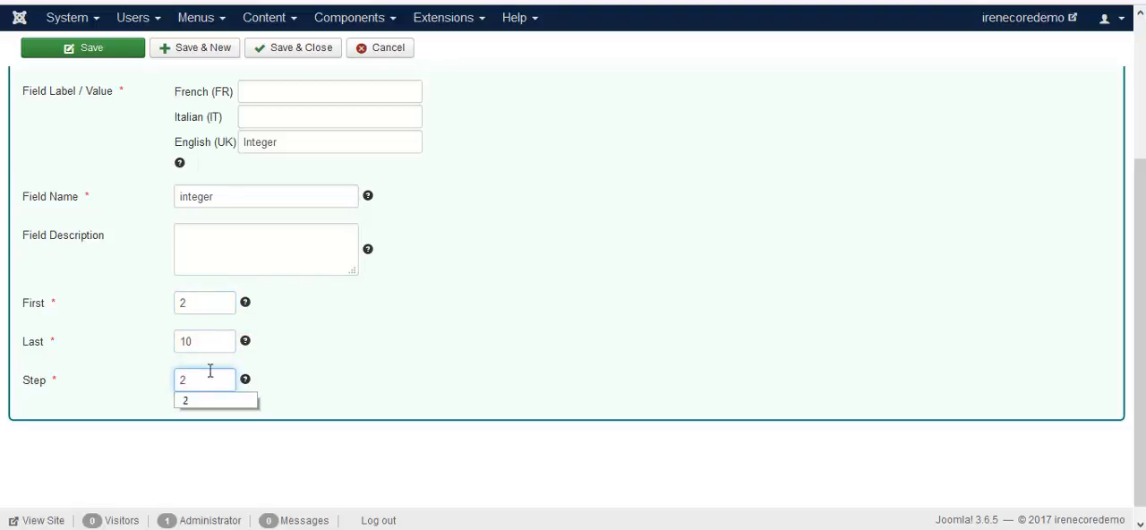
Step: Save and close the integer field, and check its selectable values on the reloaded registration form
{"action": "left_click", "coordinate": [272, 49]}
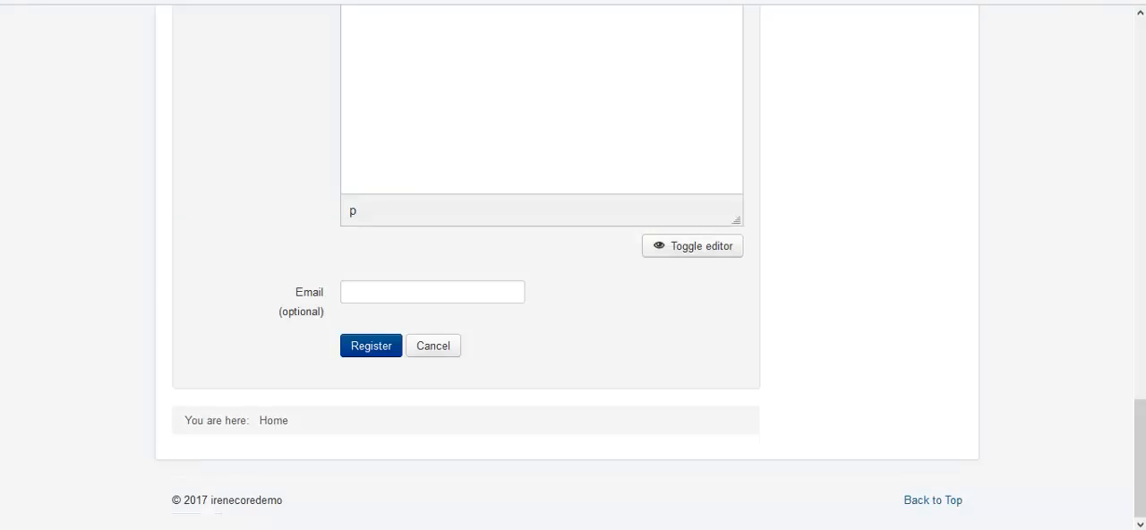
{"action": "key", "text": "F5"}
{"action": "scroll", "coordinate": [534, 375], "scroll_direction": "down", "scroll_amount": 2}
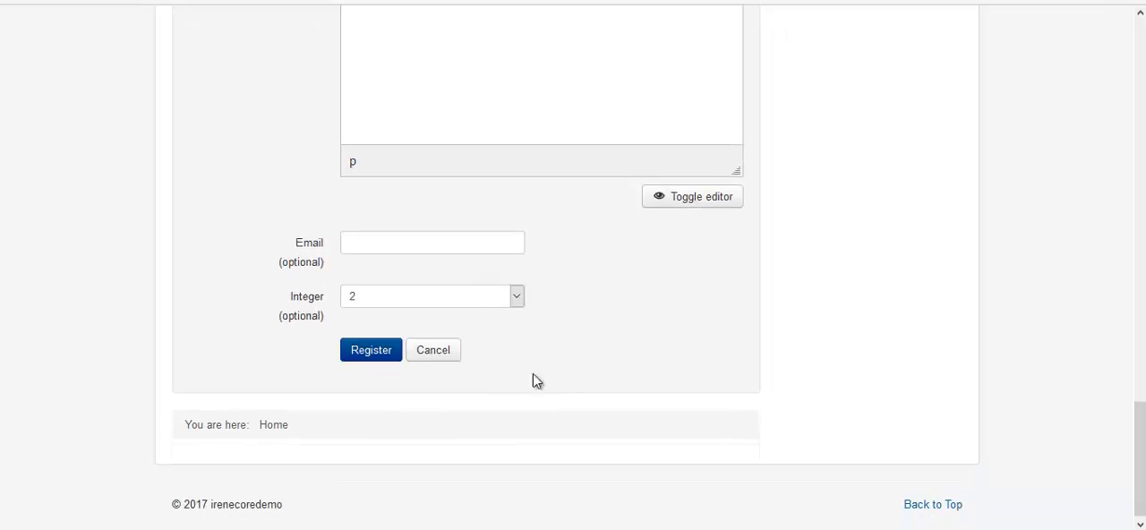
{"action": "left_click", "coordinate": [517, 293]}
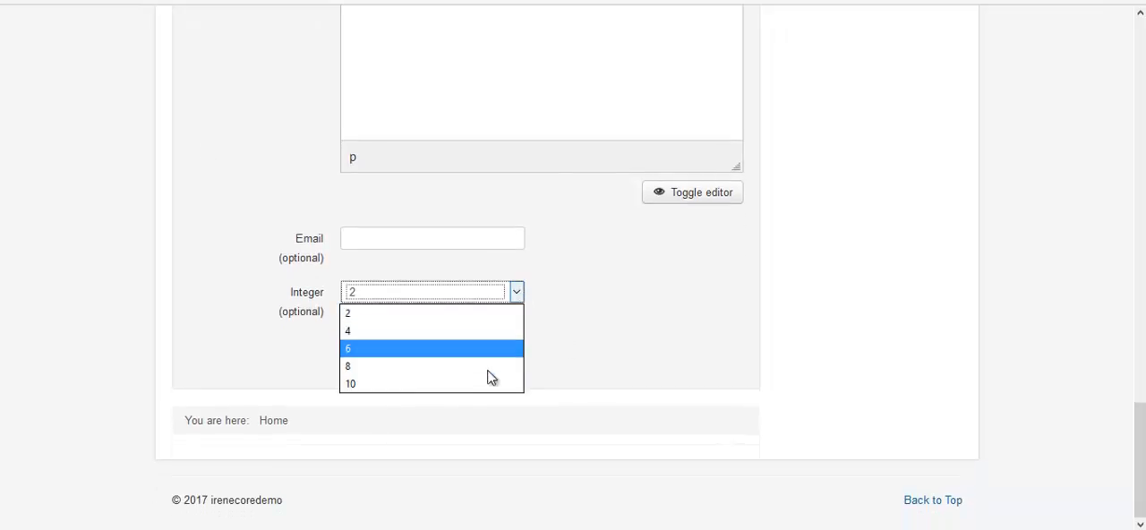
{"action": "left_click", "coordinate": [258, 266]}
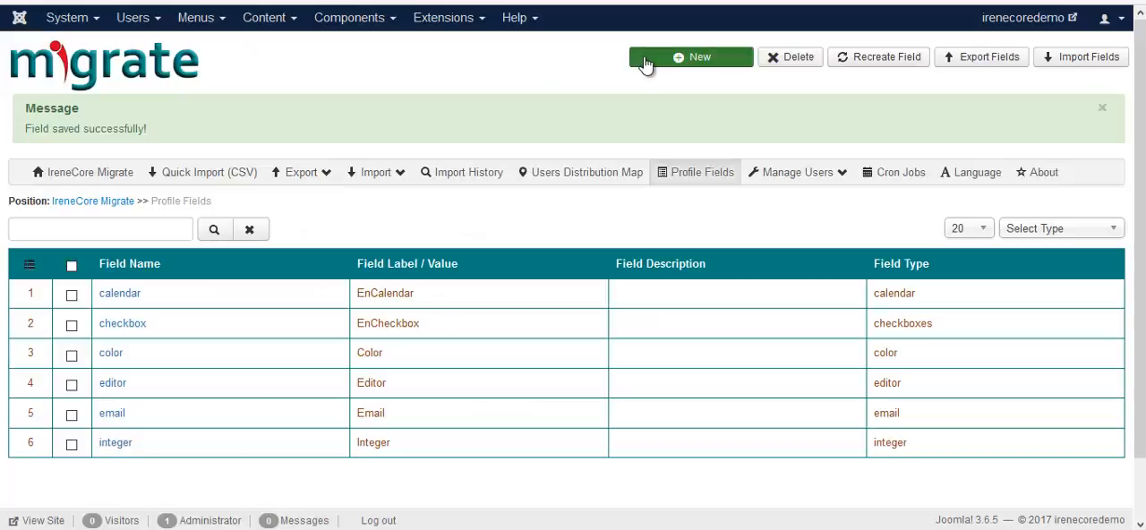
Step: Start a new profile field of type Language with the English label Language and the field name language
{"action": "left_click", "coordinate": [644, 64]}
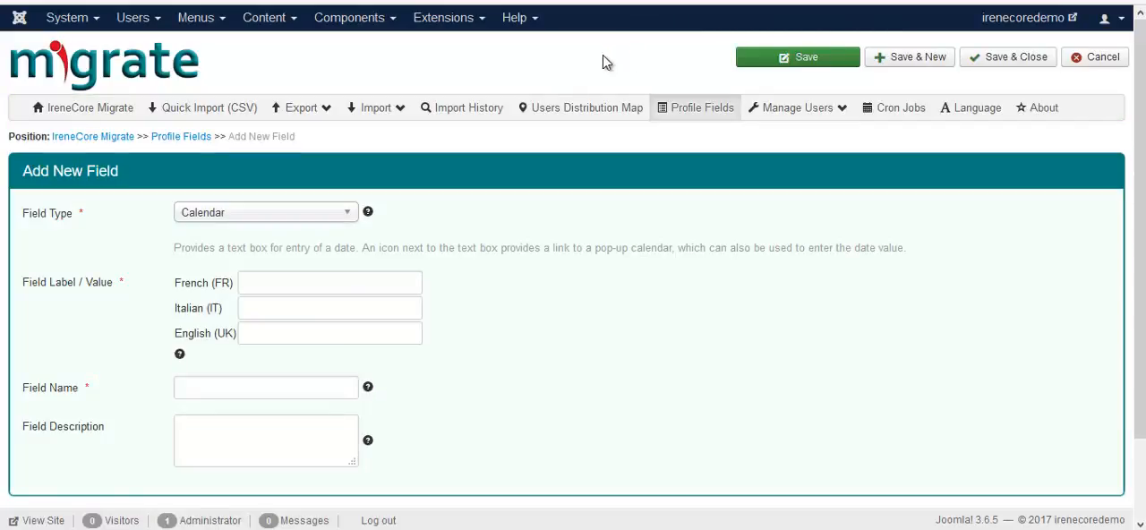
{"action": "left_click", "coordinate": [343, 215]}
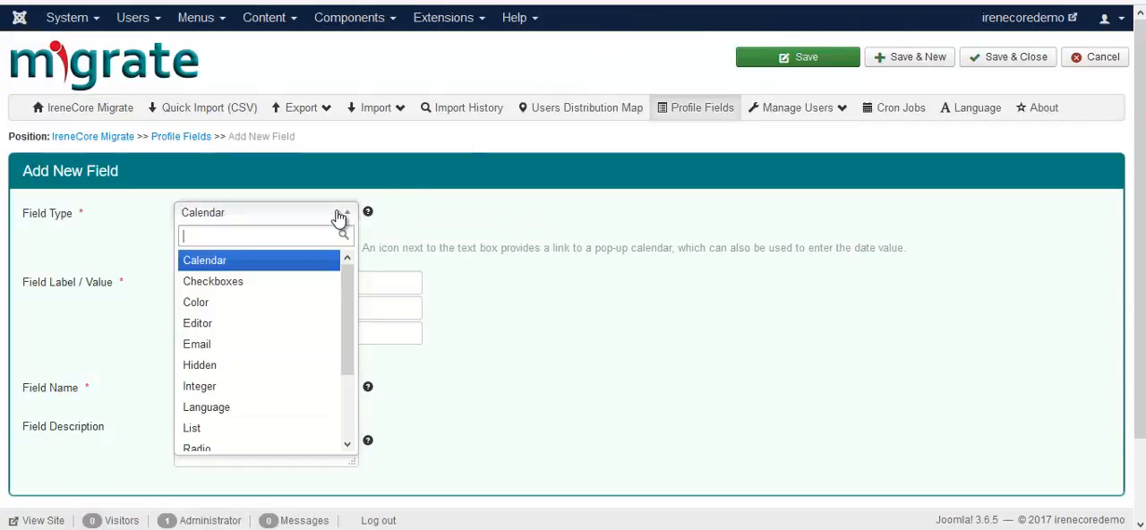
{"action": "left_click", "coordinate": [246, 407]}
{"action": "left_click", "coordinate": [268, 337]}
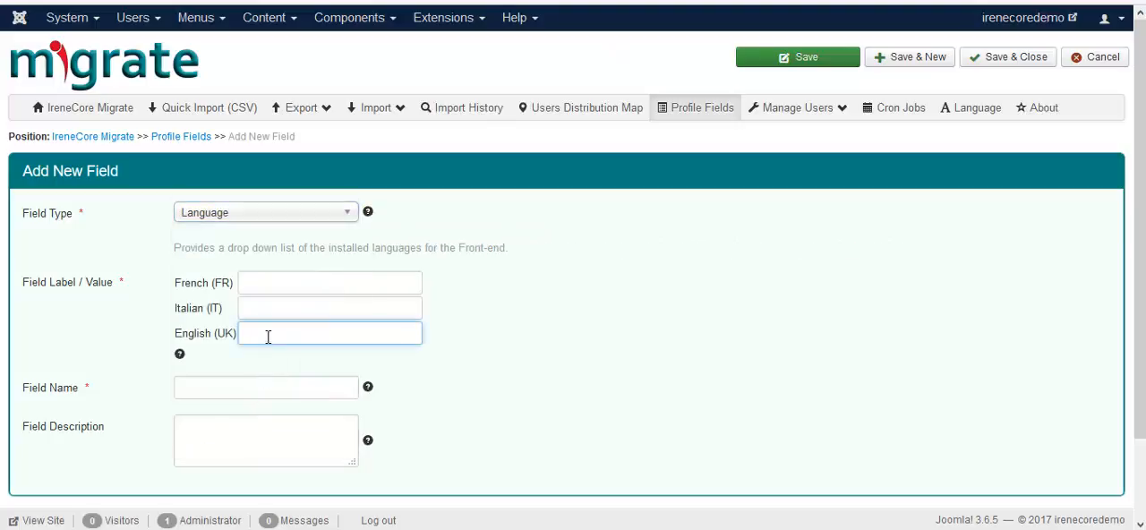
{"action": "type", "text": "la"}
{"action": "left_click", "coordinate": [285, 359]}
{"action": "left_click", "coordinate": [253, 387]}
{"action": "type", "text": "la"}
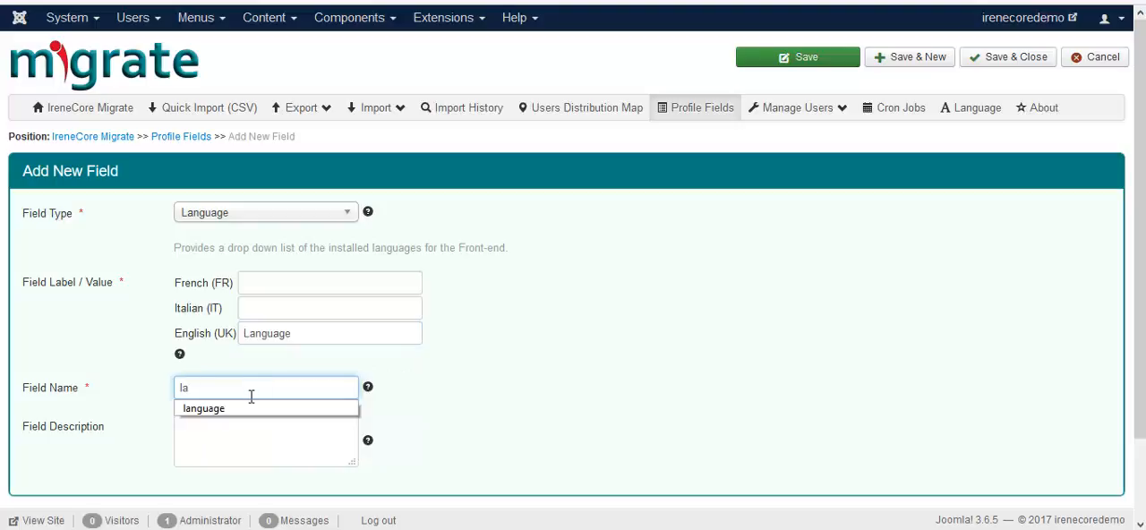
{"action": "left_click", "coordinate": [246, 410]}
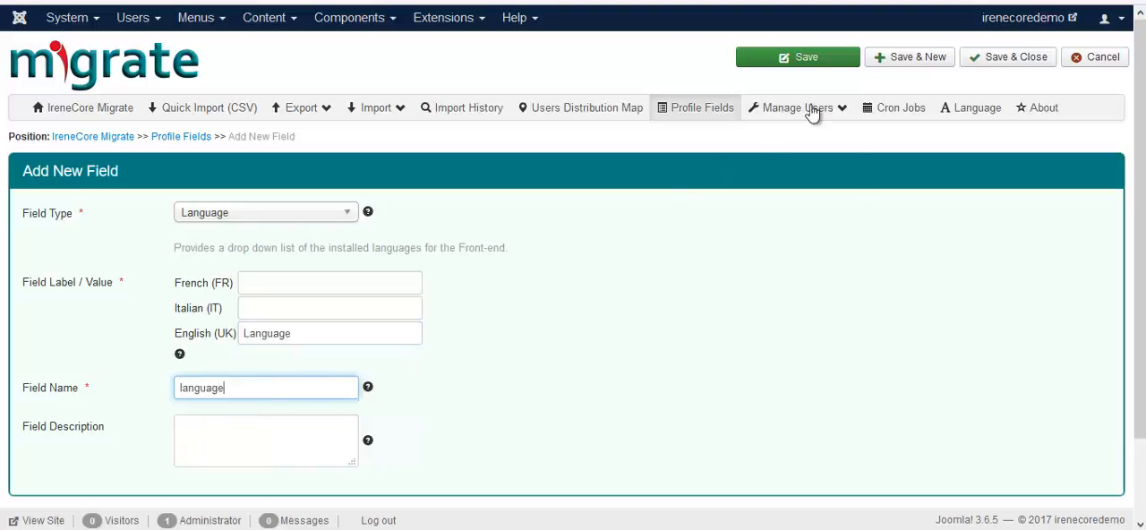
Step: Save and close the language field, and check its available languages on the reloaded registration form
{"action": "left_click", "coordinate": [1007, 63]}
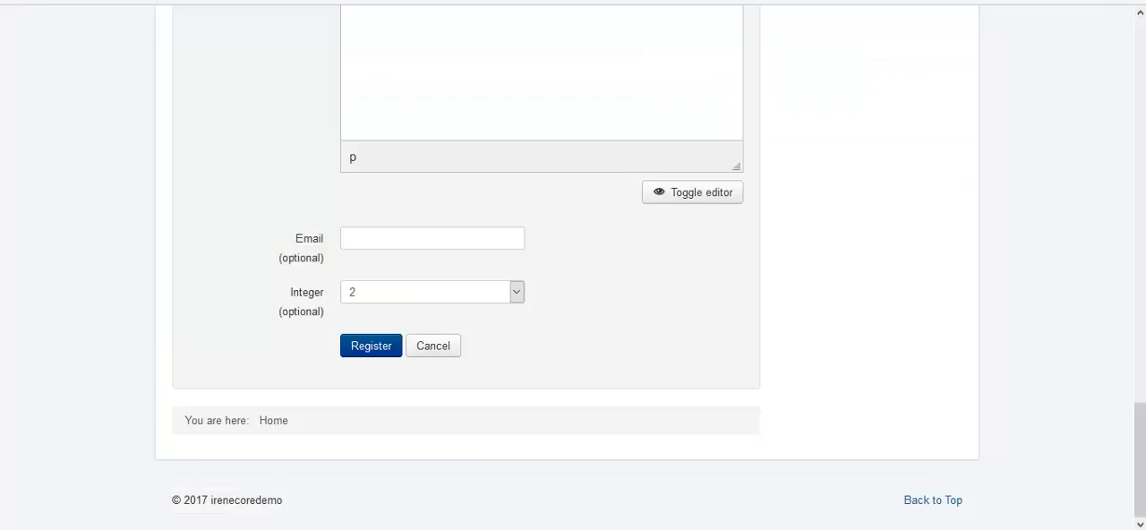
{"action": "key", "text": "F5"}
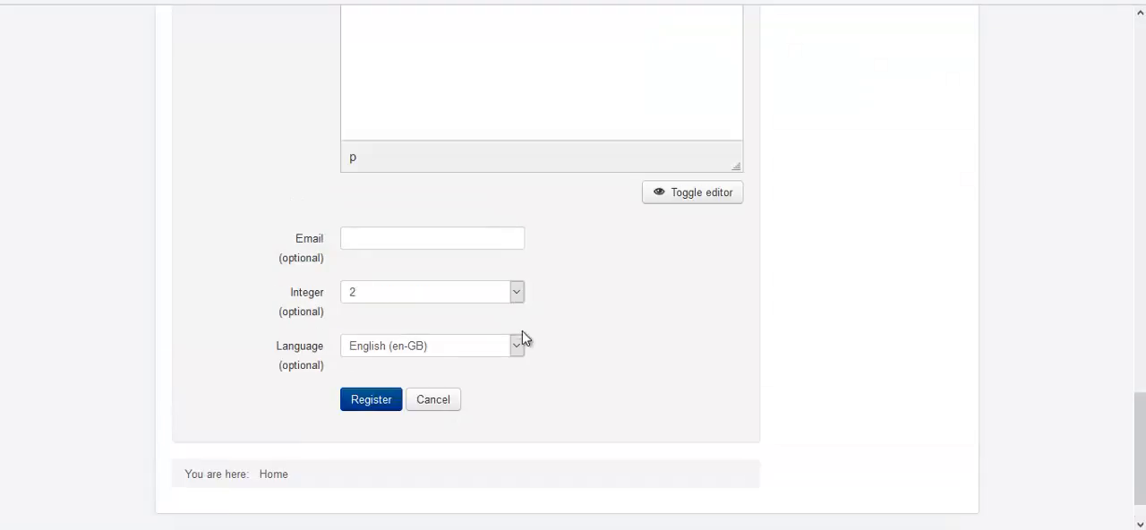
{"action": "left_click", "coordinate": [518, 346]}
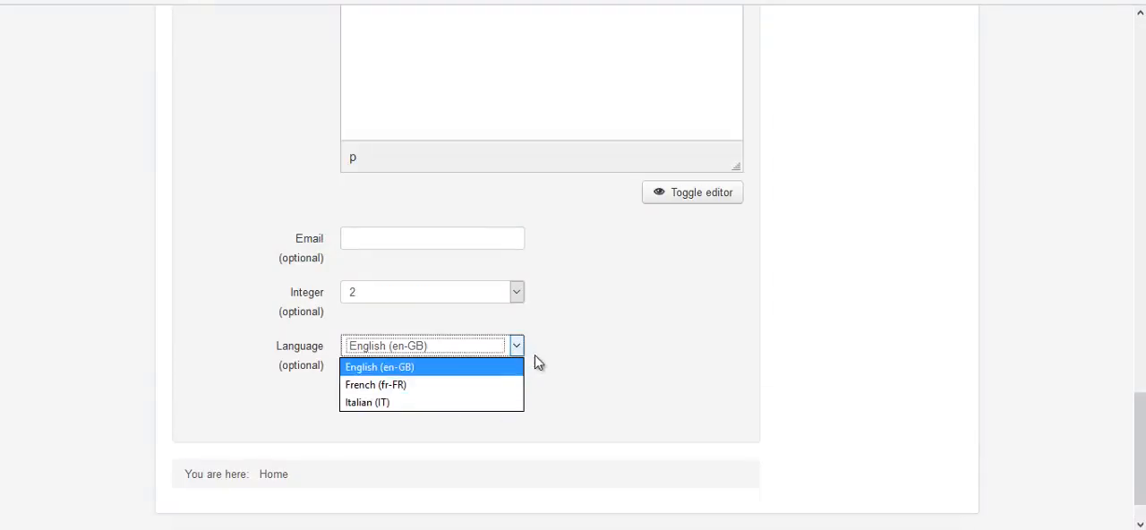
{"action": "left_click", "coordinate": [551, 362]}
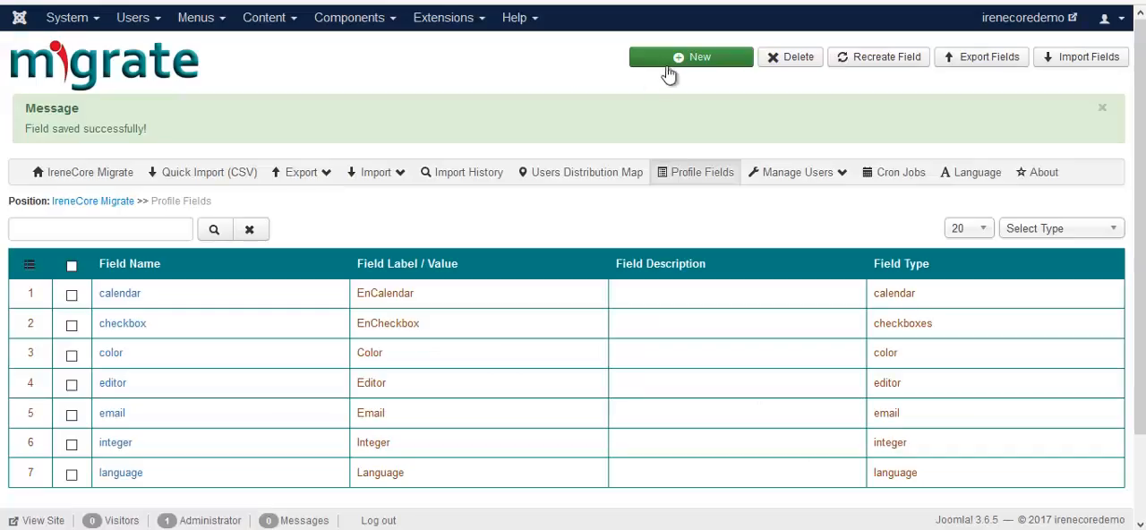
Step: Start a new profile field of type List with the English label List and the field name list
{"action": "left_click", "coordinate": [678, 60]}
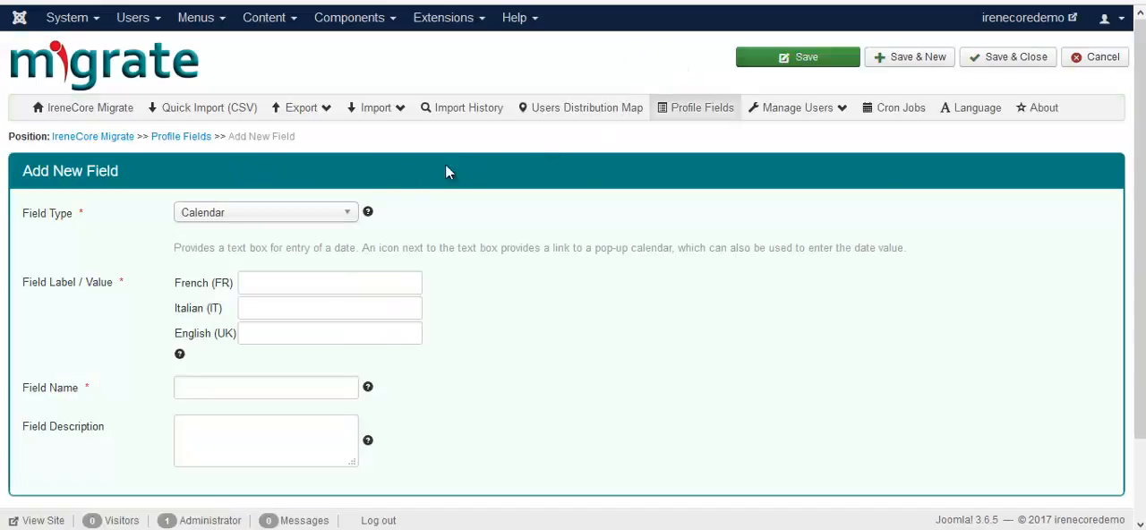
{"action": "left_click", "coordinate": [348, 212]}
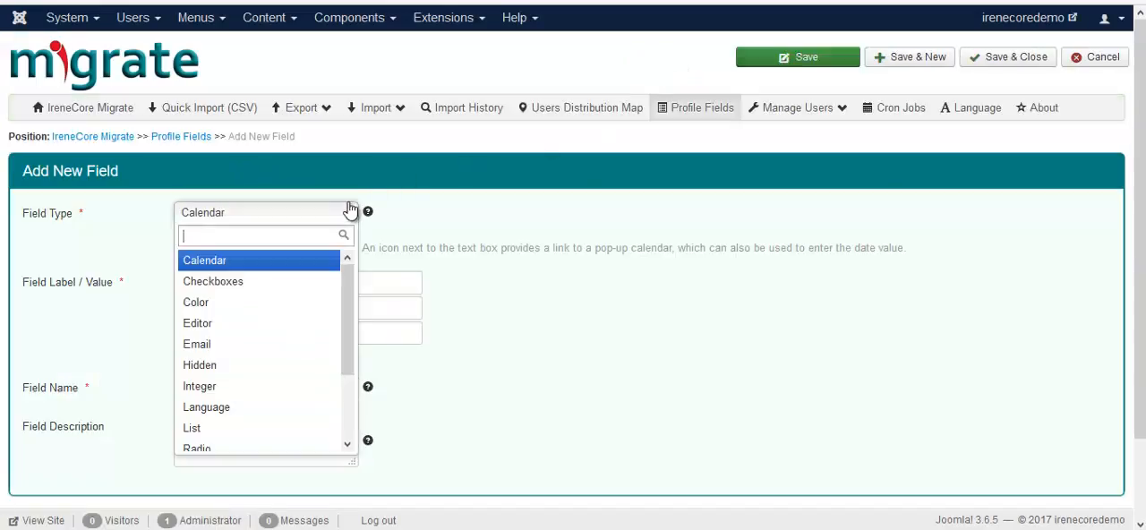
{"action": "left_click", "coordinate": [238, 431]}
{"action": "left_click", "coordinate": [292, 339]}
{"action": "type", "text": "l"}
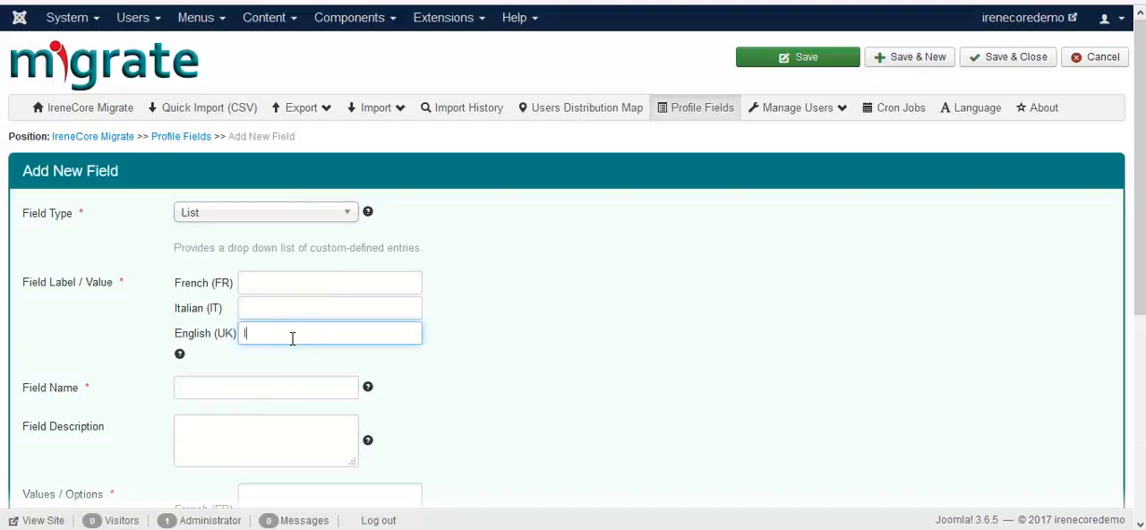
{"action": "type", "text": "i"}
{"action": "left_click", "coordinate": [282, 356]}
{"action": "left_click", "coordinate": [268, 387]}
{"action": "type", "text": "l"}
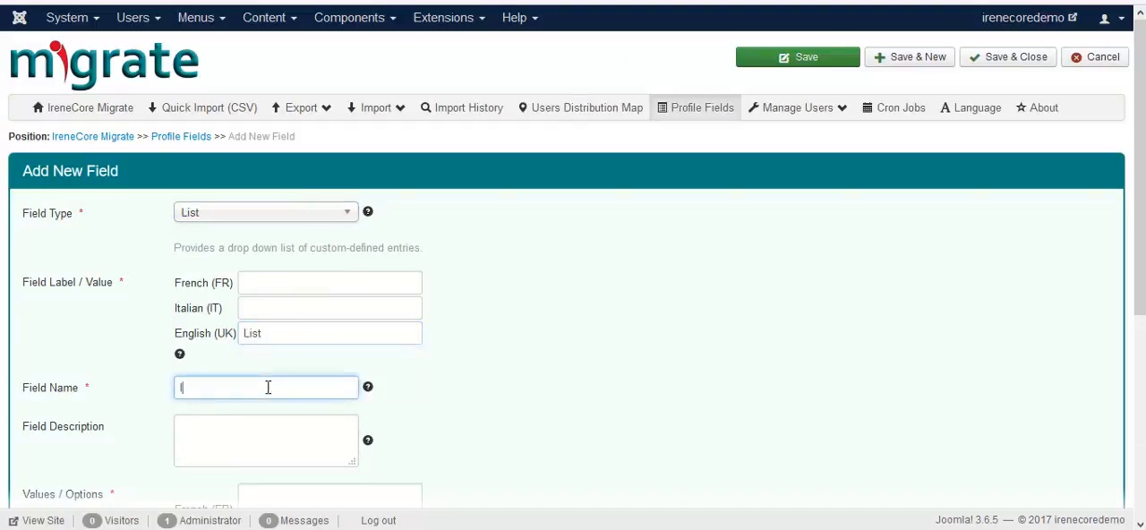
{"action": "left_click", "coordinate": [274, 408]}
Step: Enter option1, option2 and option3 on separate lines as the list field's English values
{"action": "scroll", "coordinate": [328, 430], "scroll_direction": "down", "scroll_amount": 3}
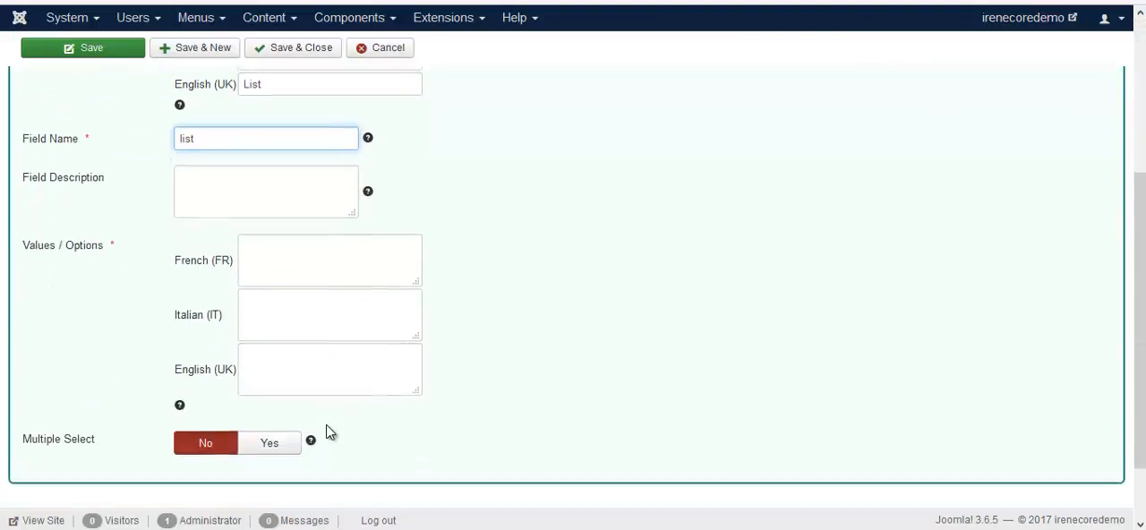
{"action": "scroll", "coordinate": [329, 433], "scroll_direction": "down", "scroll_amount": 1}
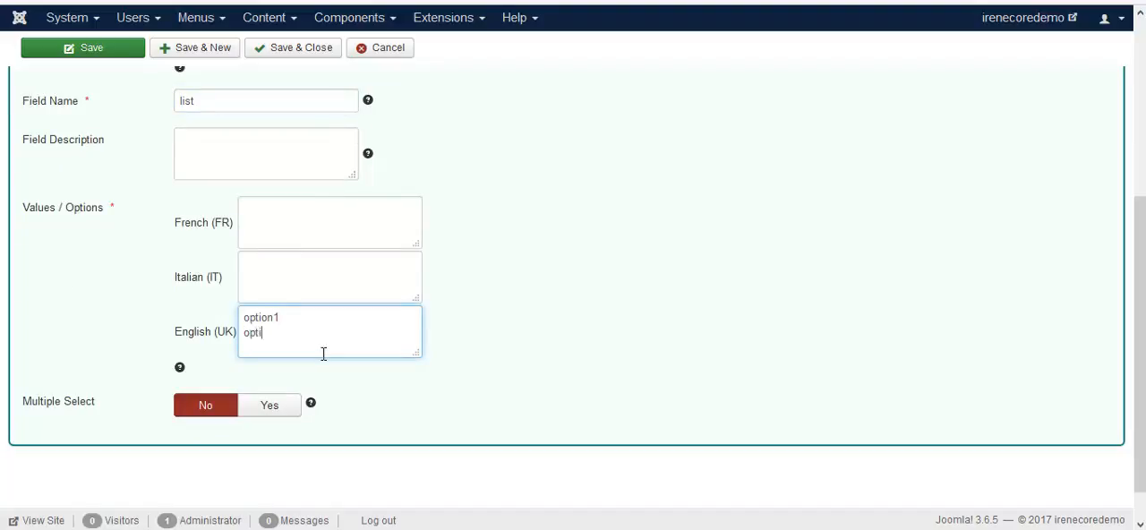
{"action": "key", "text": "Return"}
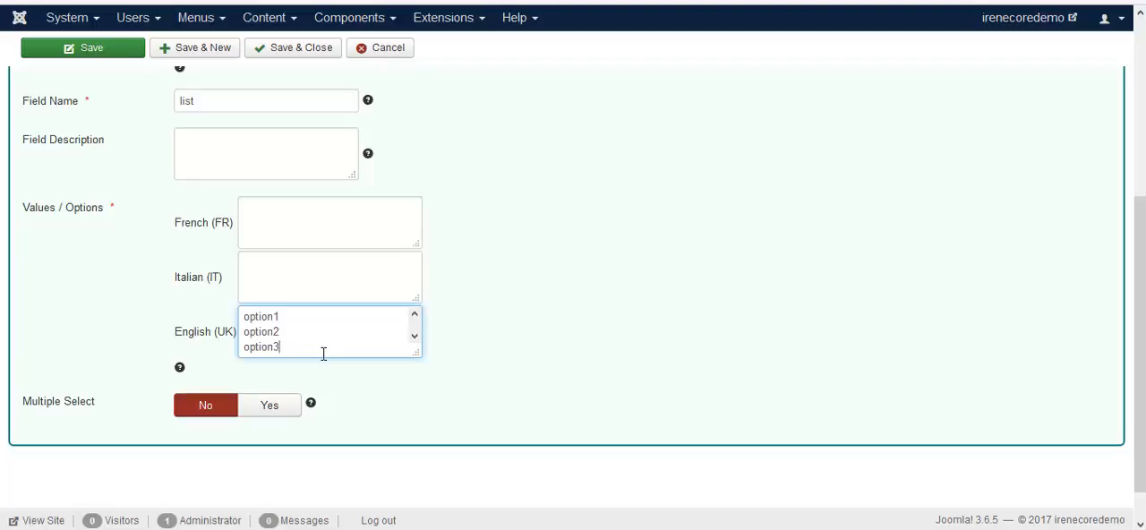
Step: Save and close the list field, and check its options on the reloaded registration form
{"action": "left_click", "coordinate": [299, 49]}
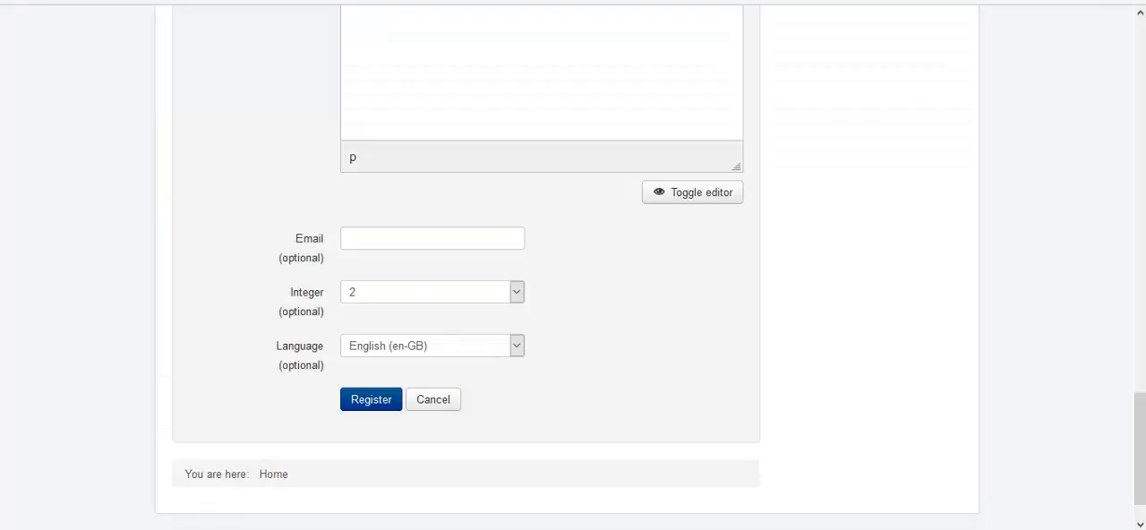
{"action": "key", "text": "F5"}
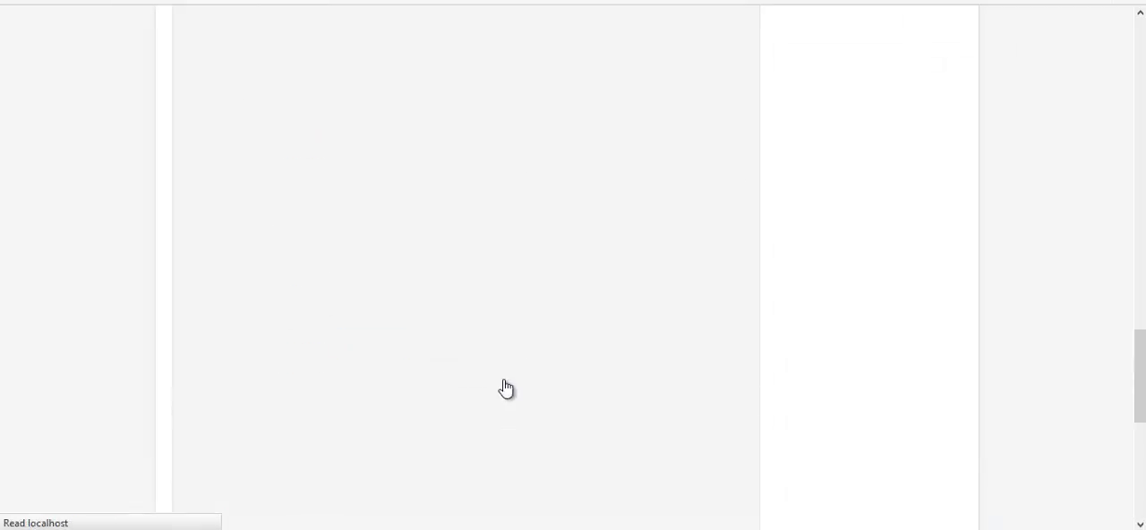
{"action": "left_click", "coordinate": [516, 399]}
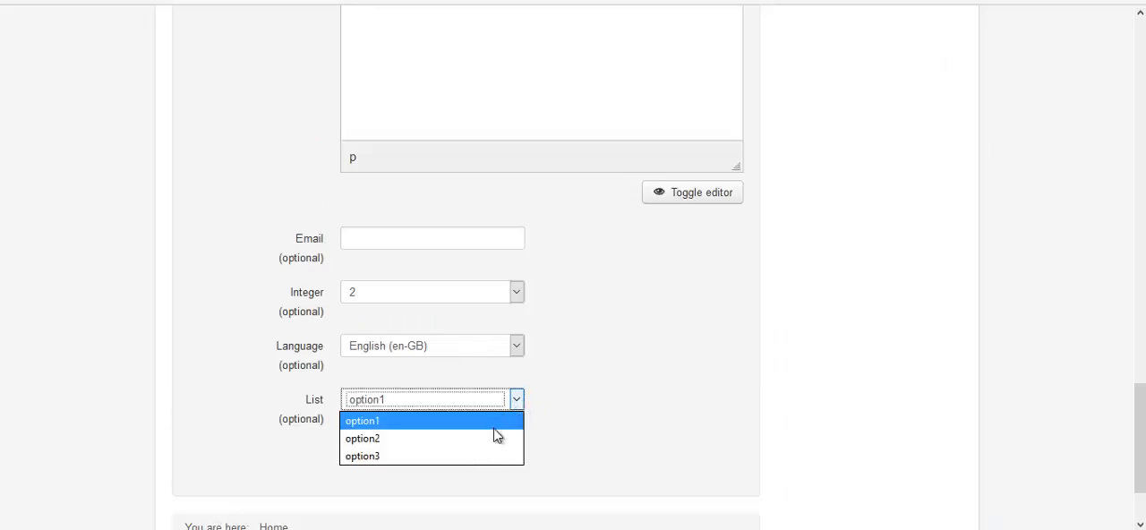
{"action": "left_click", "coordinate": [565, 417]}
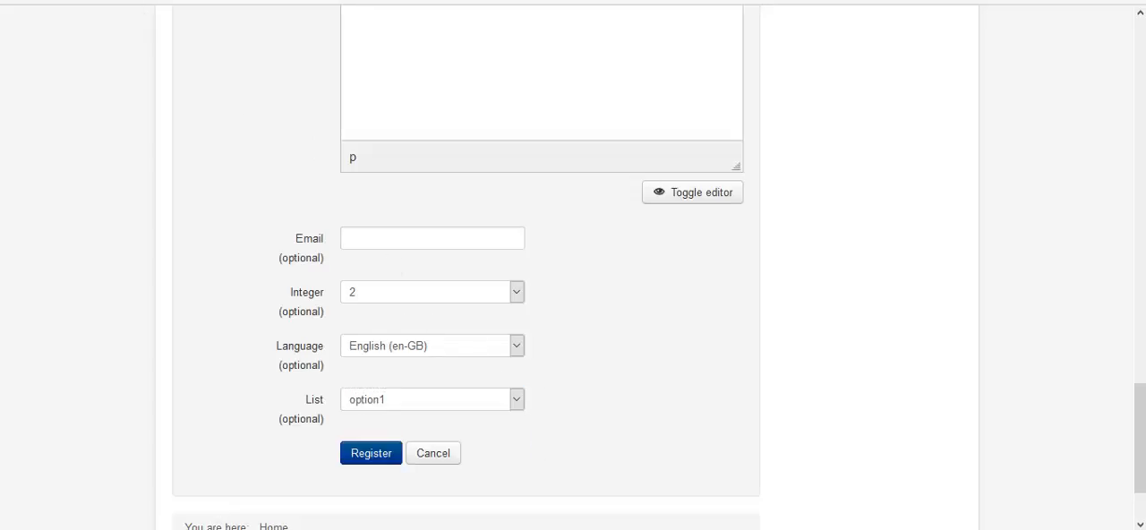
Step: Start a new profile field of type Radio with the English label Radio and the field name radio
{"action": "key", "text": "ctrl+Tab"}
{"action": "left_click", "coordinate": [633, 63]}
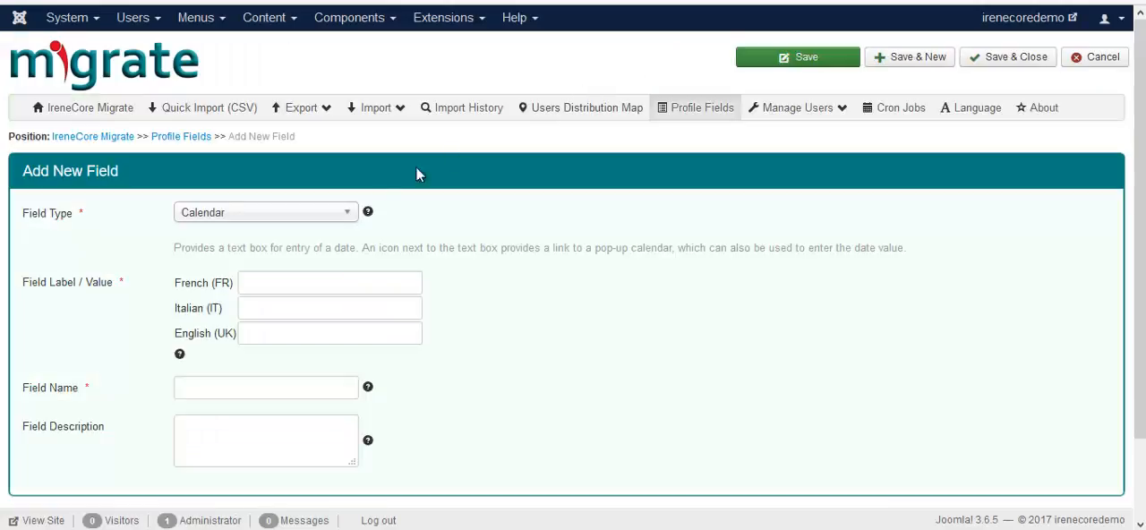
{"action": "left_click", "coordinate": [346, 213]}
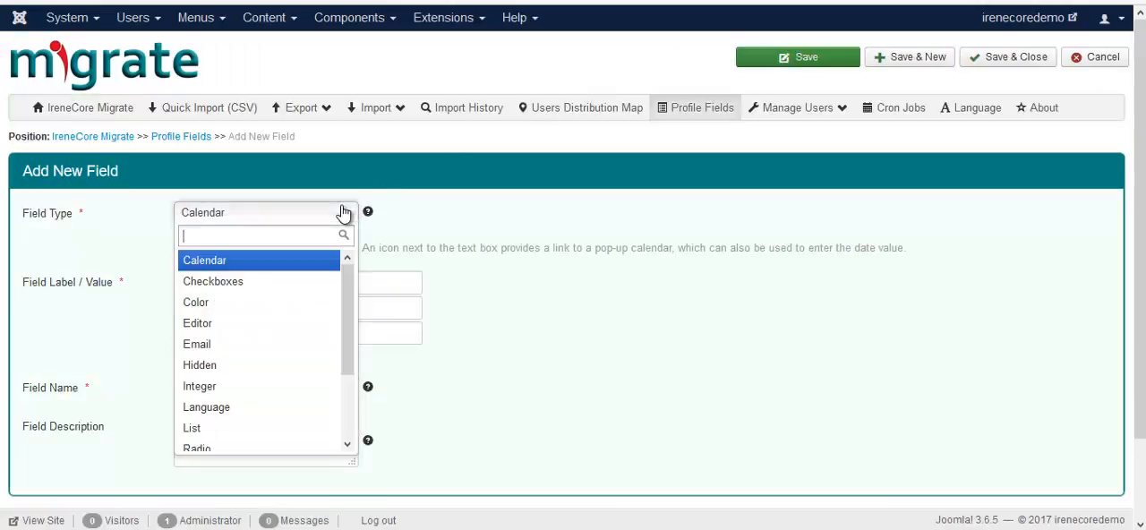
{"action": "scroll", "coordinate": [226, 383], "scroll_direction": "down", "scroll_amount": 2}
{"action": "left_click", "coordinate": [226, 374]}
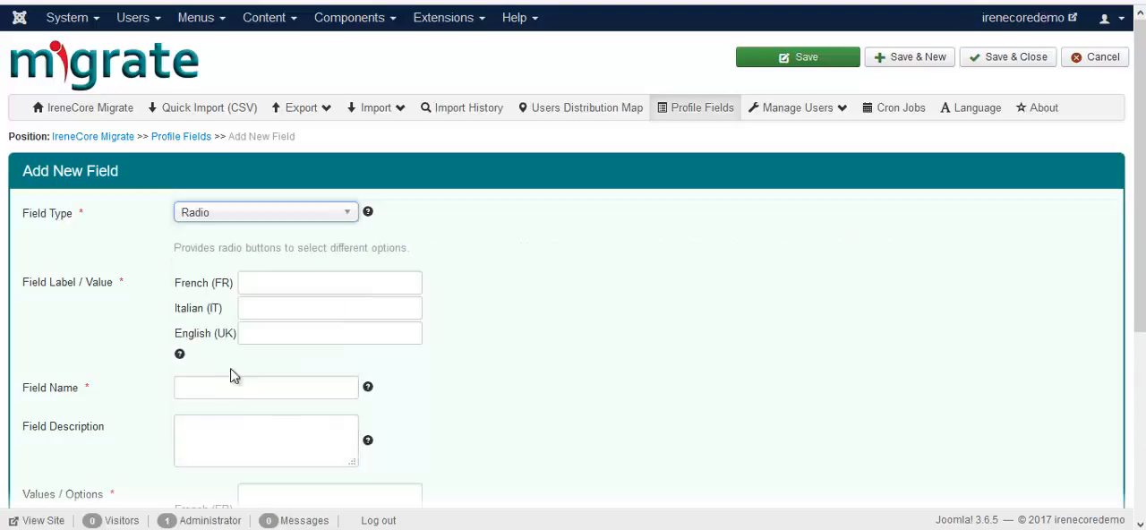
{"action": "left_click", "coordinate": [284, 331]}
{"action": "type", "text": "r"}
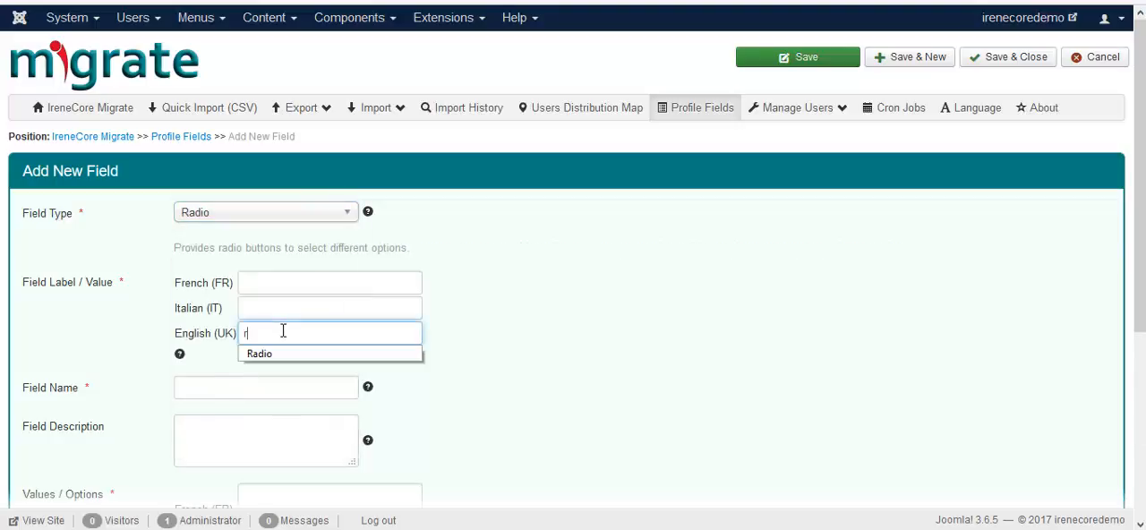
{"action": "type", "text": "a"}
{"action": "left_click", "coordinate": [284, 354]}
{"action": "left_click", "coordinate": [267, 390]}
{"action": "type", "text": "rad"}
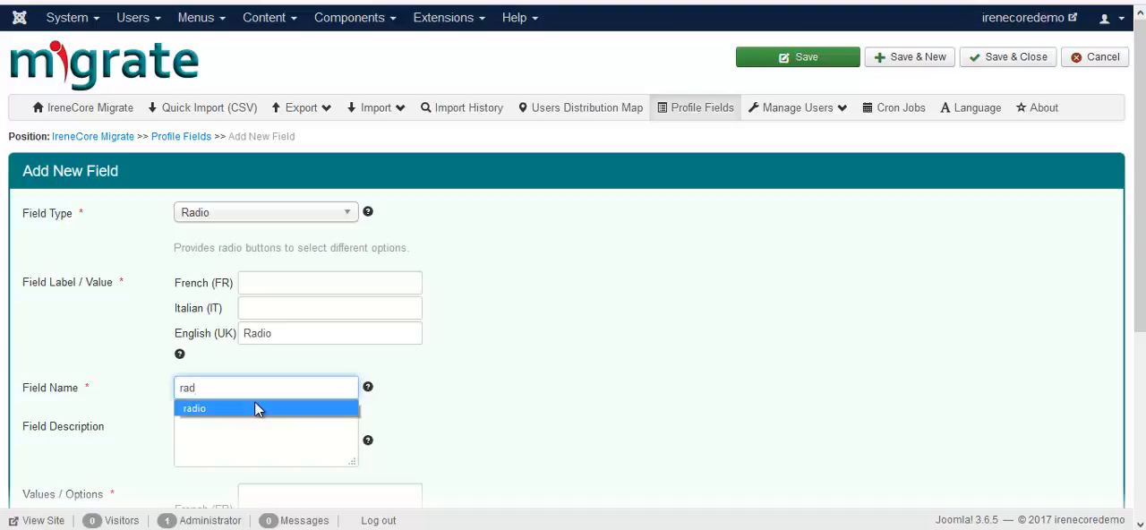
{"action": "left_click", "coordinate": [325, 407]}
Step: Enter radio1, radio2 and radio3 on separate lines as the radio field's English values
{"action": "scroll", "coordinate": [299, 423], "scroll_direction": "down", "scroll_amount": 2}
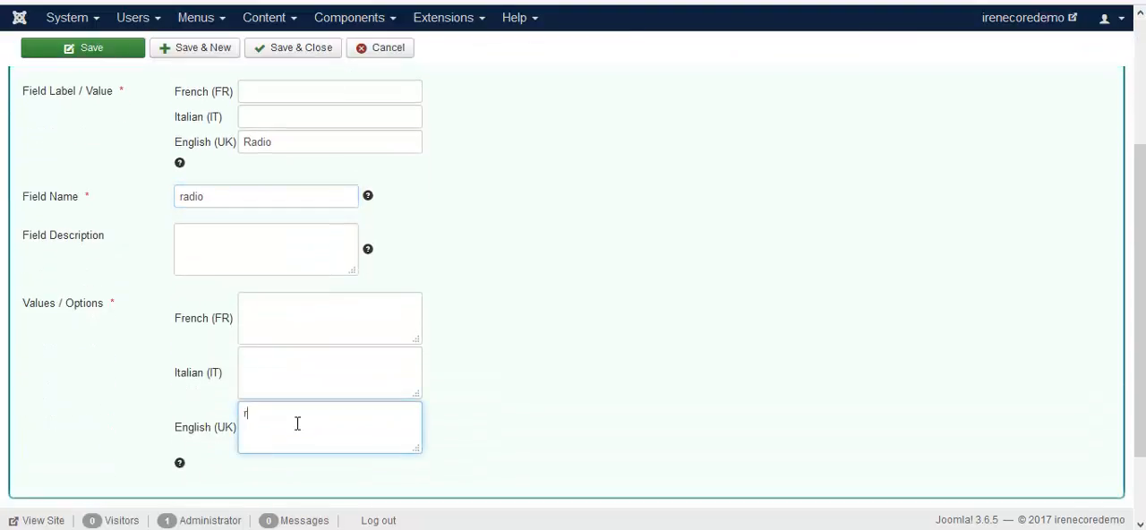
{"action": "left_click", "coordinate": [297, 424]}
{"action": "type", "text": "radio1"}
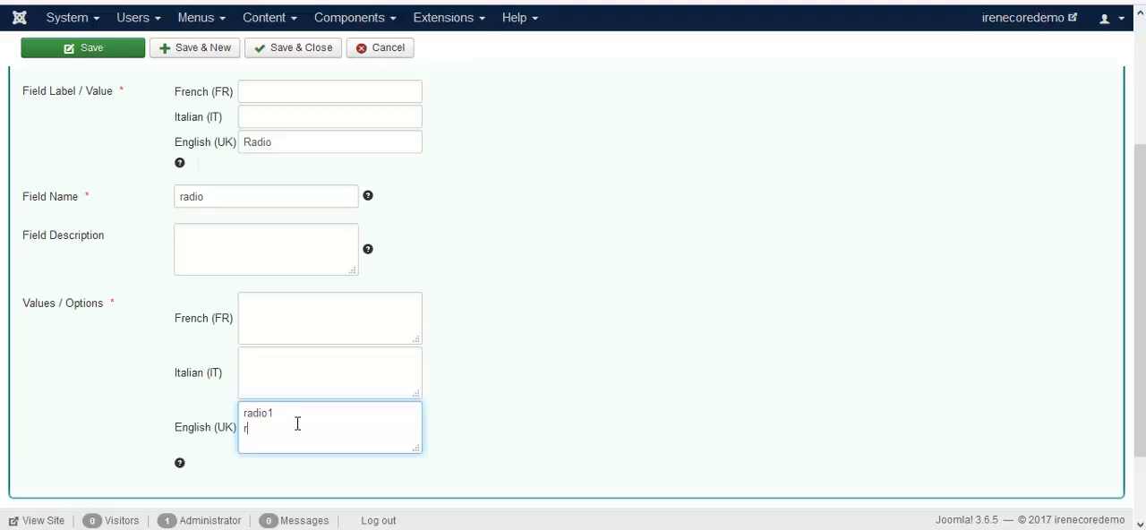
{"action": "key", "text": "Return"}
{"action": "type", "text": "radio3"}
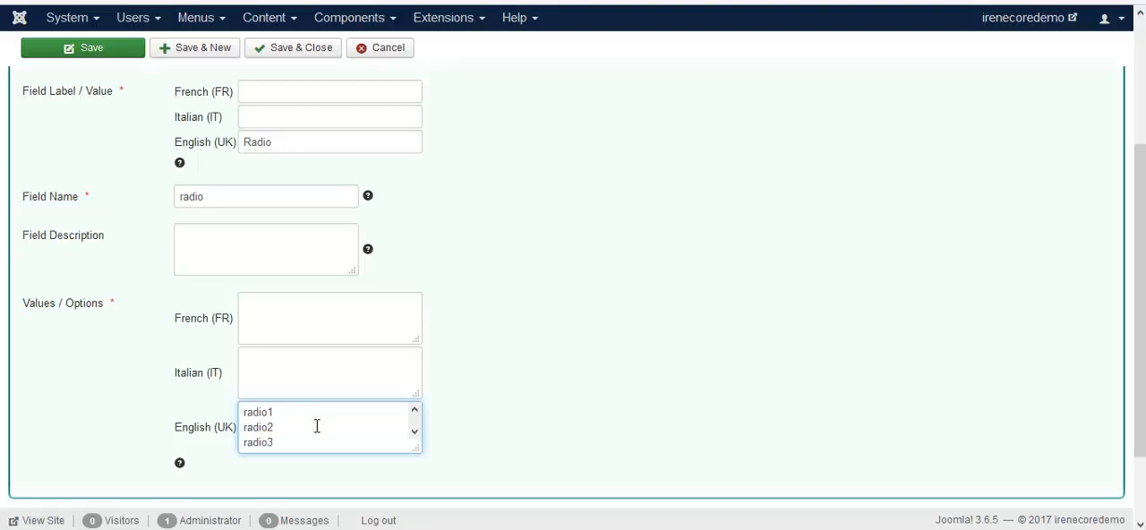
Step: Save and close the radio field, and check its options on the reloaded registration form
{"action": "left_click", "coordinate": [302, 54]}
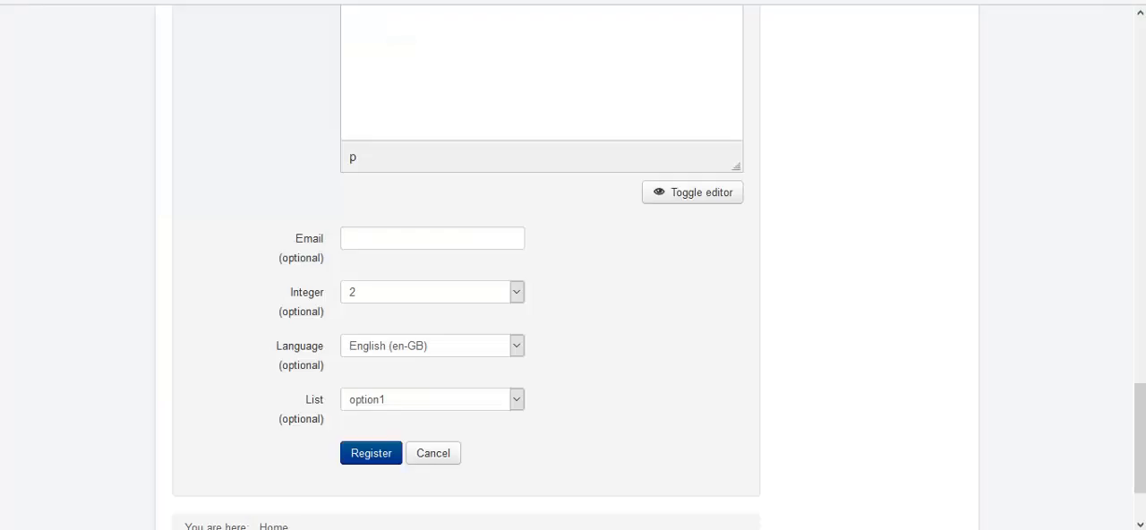
{"action": "key", "text": "F5"}
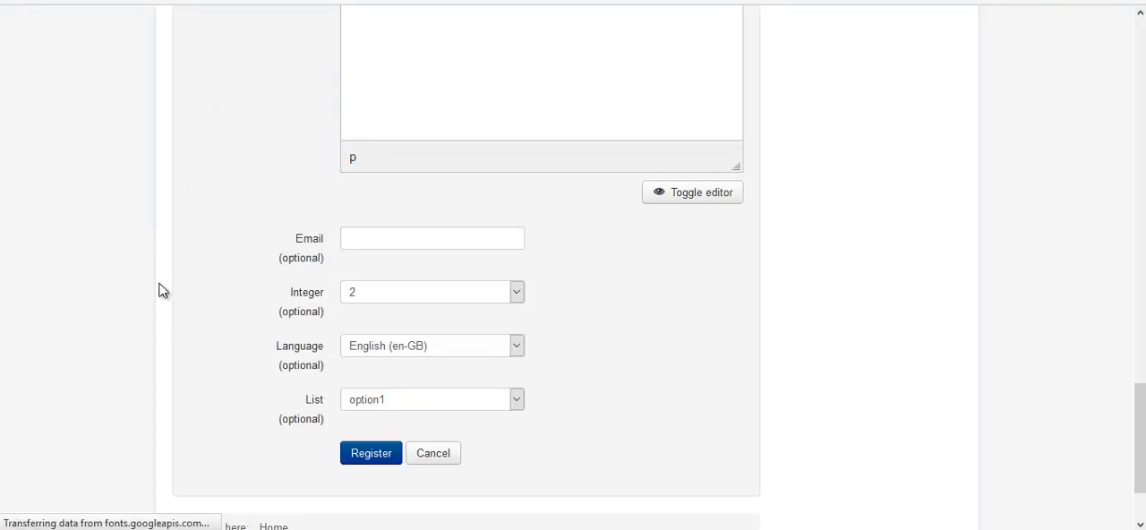
{"action": "scroll", "coordinate": [429, 428], "scroll_direction": "down", "scroll_amount": 2}
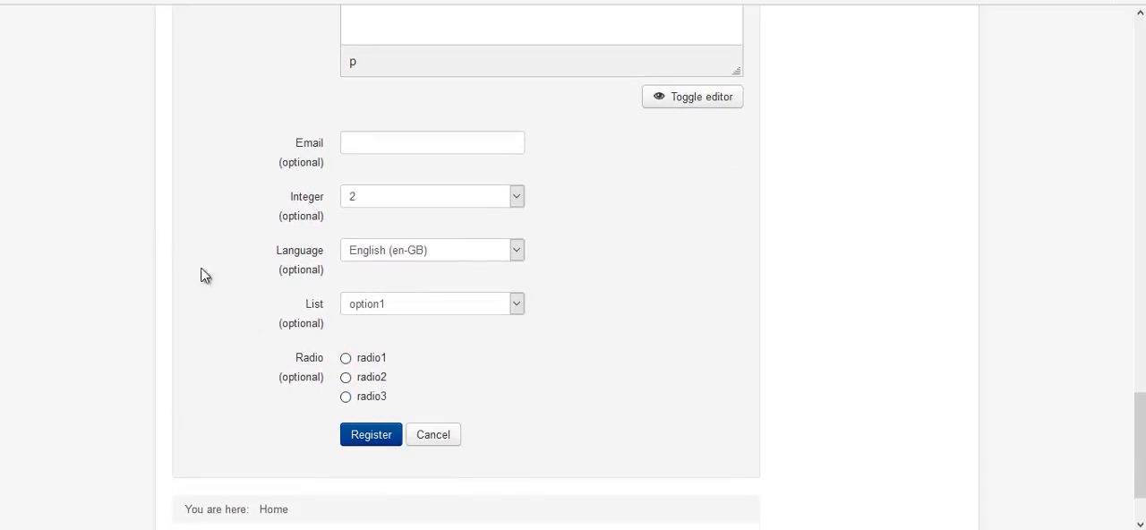
Step: Start a new profile field of type Spacer with the English label Spacer and the field name spacer
{"action": "left_click", "coordinate": [187, 1]}
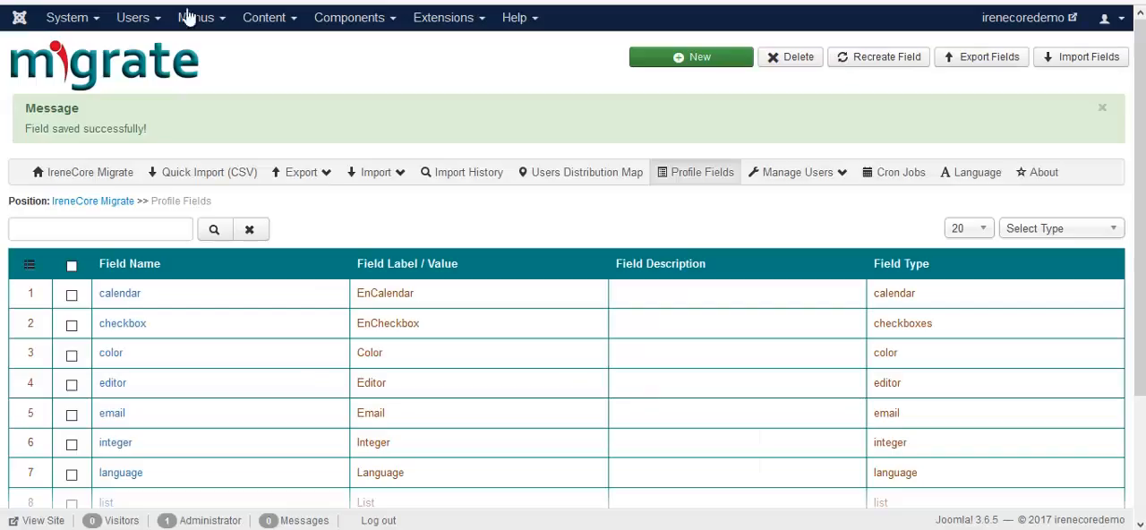
{"action": "left_click", "coordinate": [636, 66]}
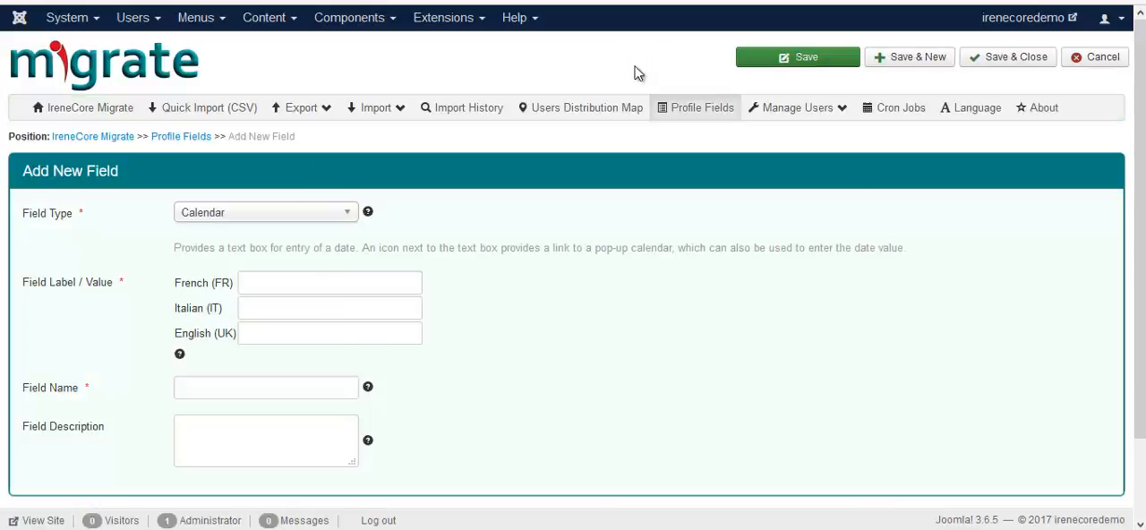
{"action": "left_click", "coordinate": [350, 212]}
{"action": "scroll", "coordinate": [256, 327], "scroll_direction": "down", "scroll_amount": 3}
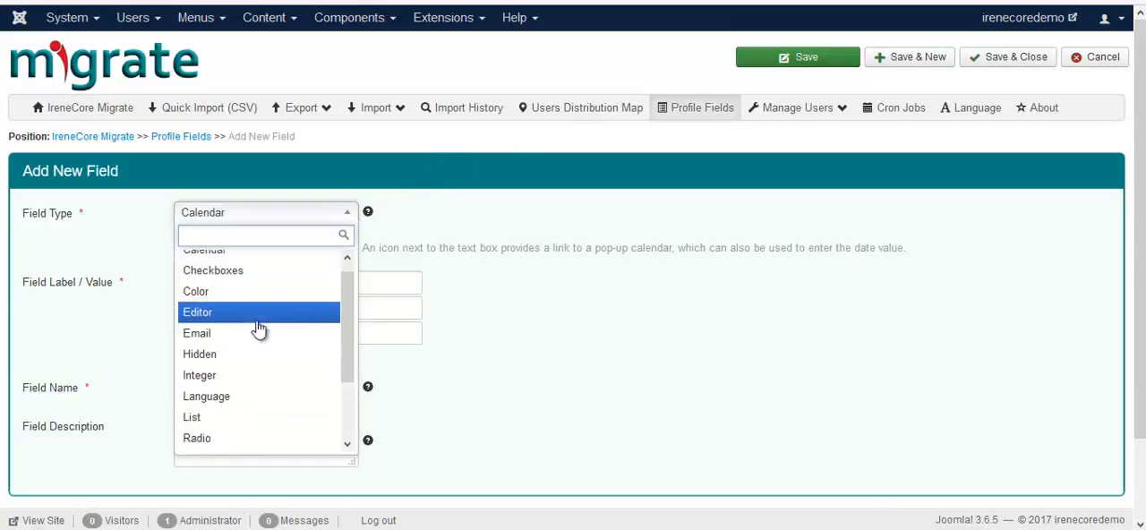
{"action": "left_click", "coordinate": [226, 377]}
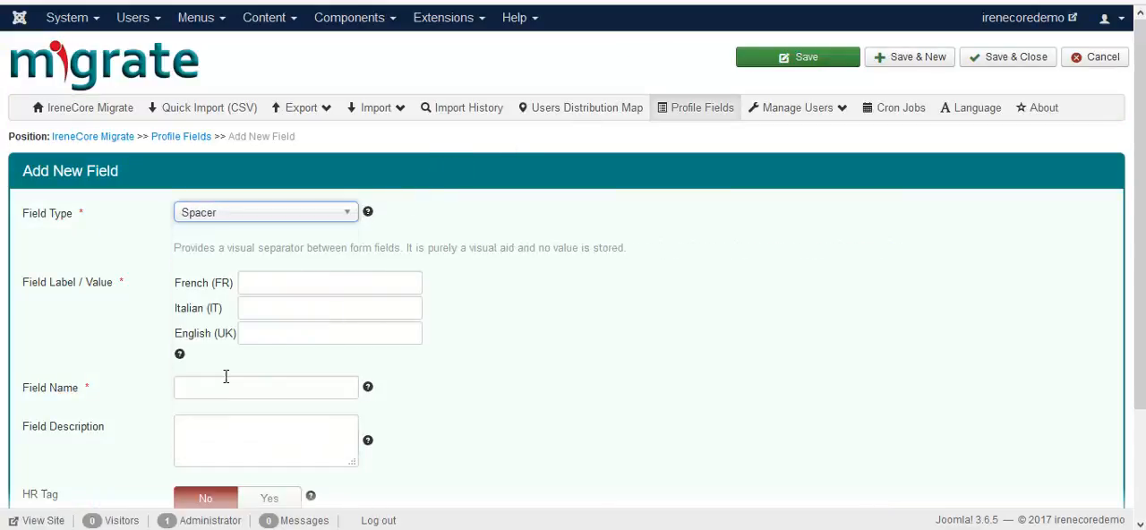
{"action": "left_click", "coordinate": [309, 335]}
{"action": "type", "text": "Sp"}
{"action": "left_click", "coordinate": [301, 357]}
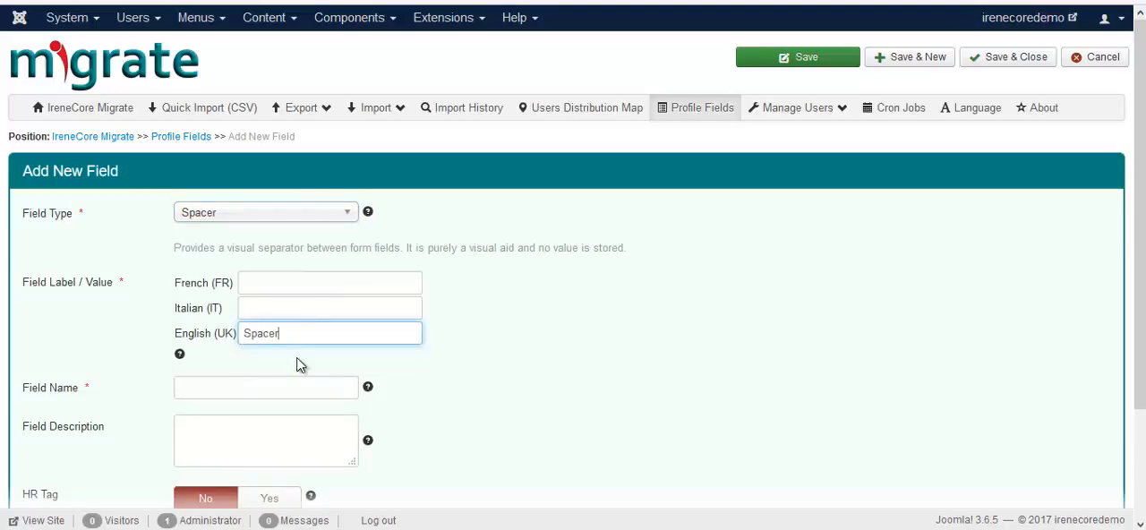
{"action": "left_click", "coordinate": [271, 381]}
{"action": "type", "text": "sp"}
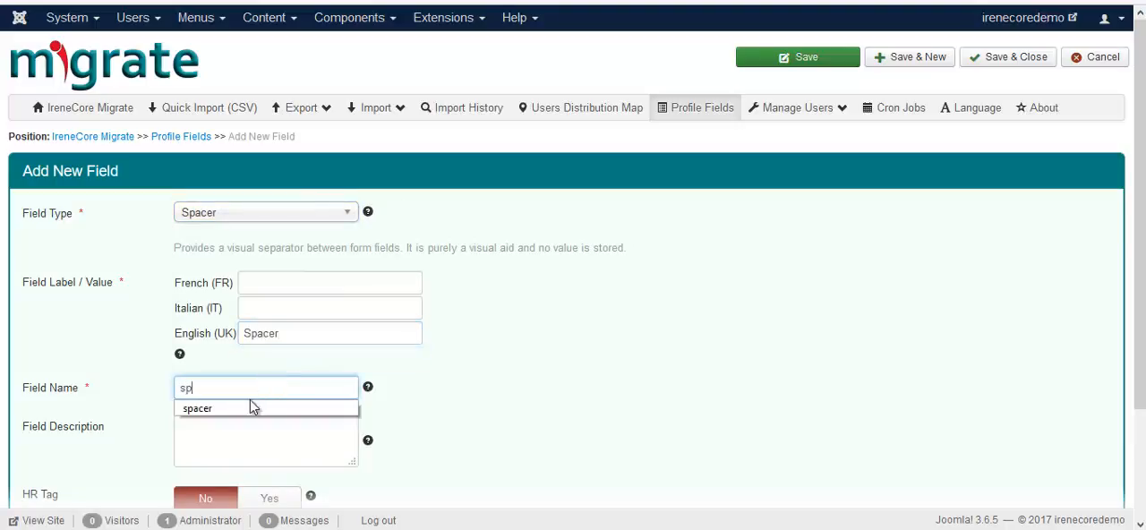
{"action": "left_click", "coordinate": [253, 409]}
Step: Save the spacer field without closing it, and check it on the reloaded registration form
{"action": "scroll", "coordinate": [264, 389], "scroll_direction": "down", "scroll_amount": 2}
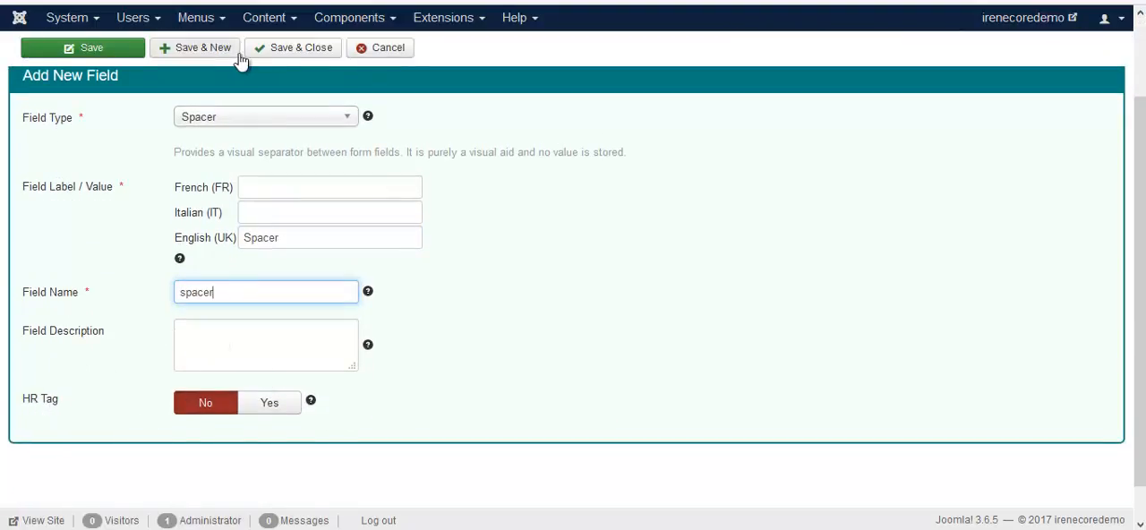
{"action": "left_click", "coordinate": [92, 50]}
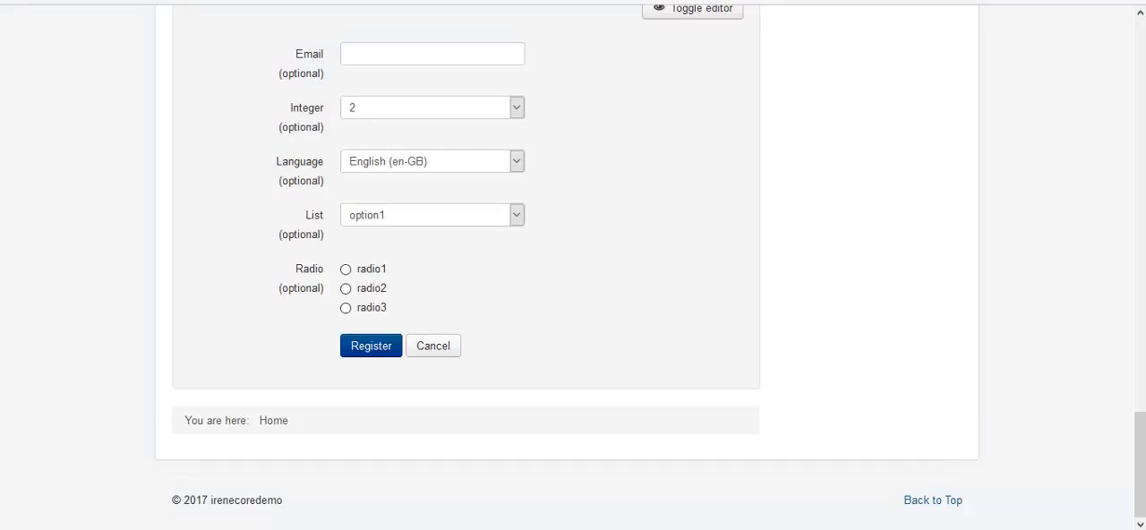
{"action": "key", "text": "F5"}
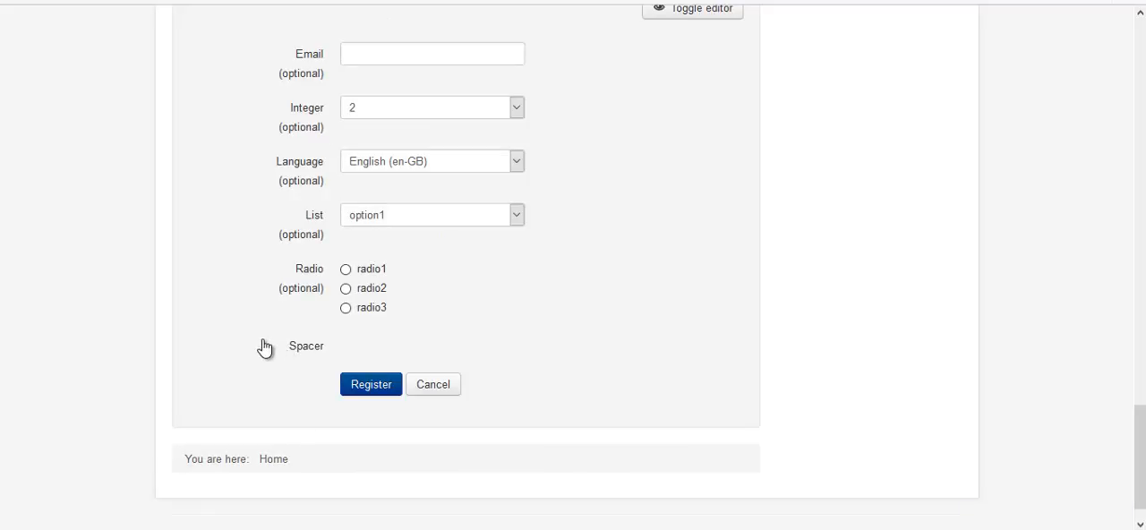
Step: Set the HR Tag option of the spacer field to Yes
{"action": "left_click", "coordinate": [166, 2]}
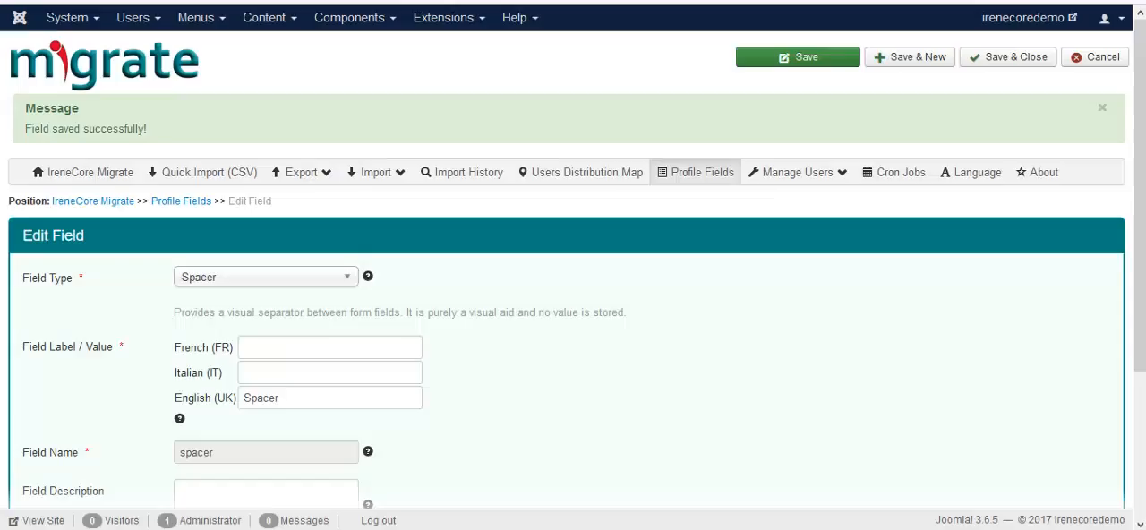
{"action": "scroll", "coordinate": [178, 309], "scroll_direction": "down", "scroll_amount": 3}
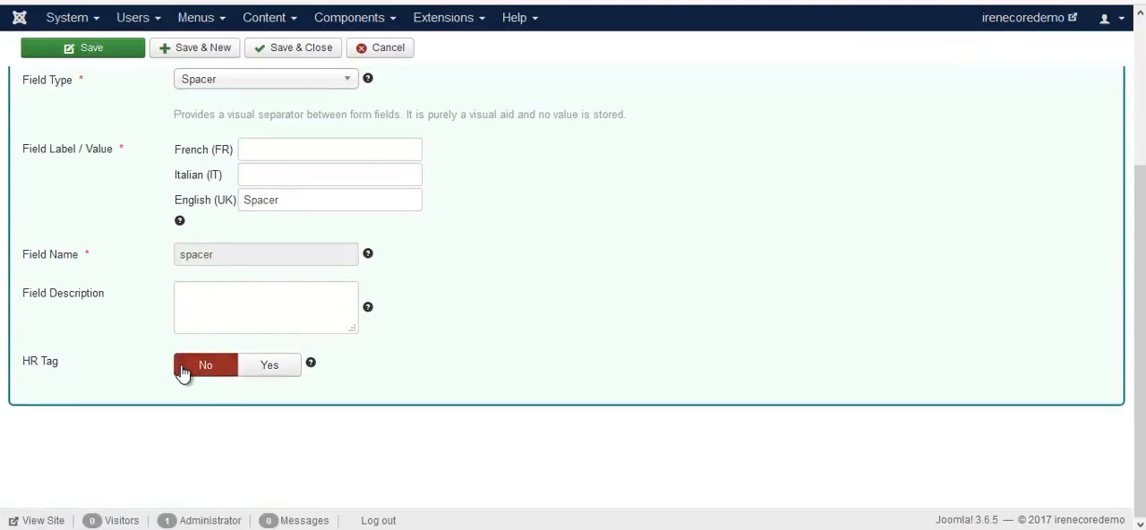
{"action": "left_click", "coordinate": [287, 372]}
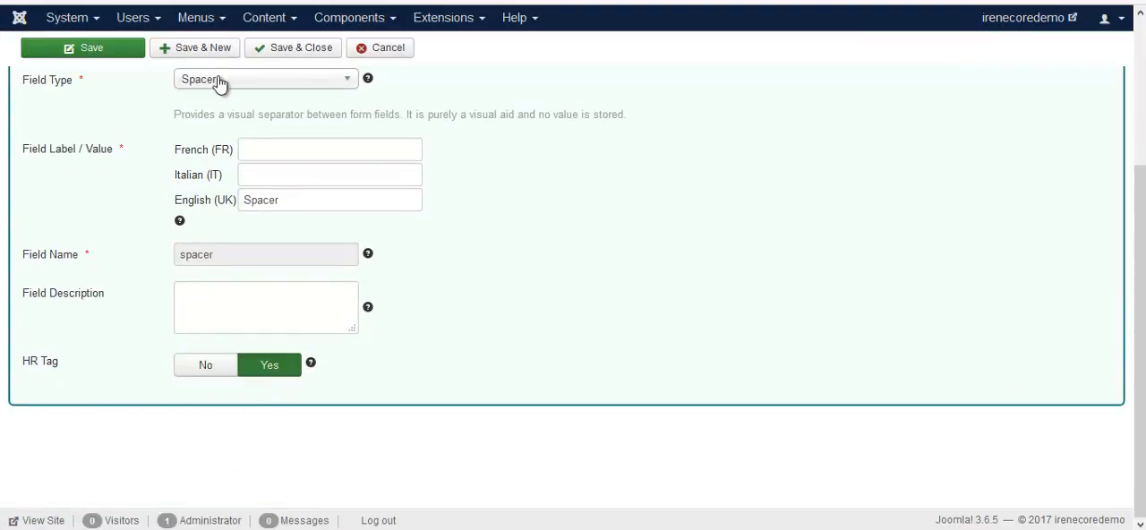
Step: Save and close the spacer field, and check how it is displayed on the reloaded registration form
{"action": "left_click", "coordinate": [260, 51]}
{"action": "left_click", "coordinate": [251, 2]}
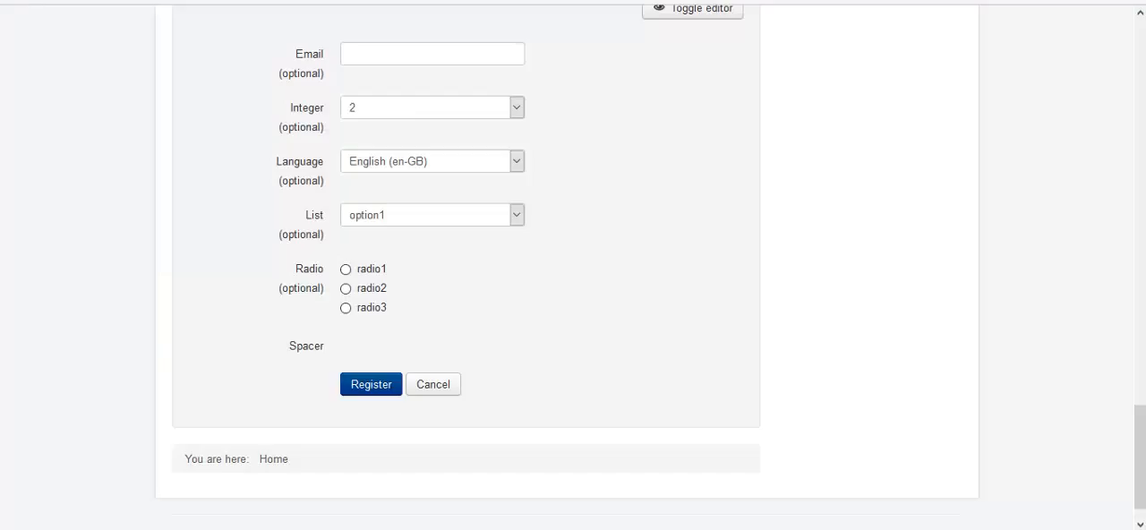
{"action": "key", "text": "F5"}
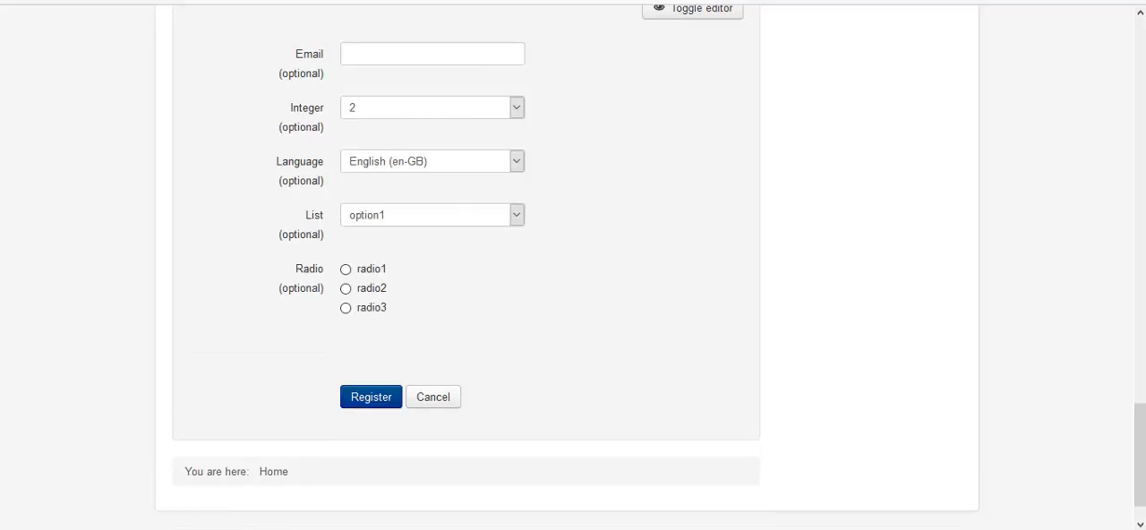
Step: Start a new profile field of type Text Field with the English label Text and the field name text
{"action": "left_click", "coordinate": [238, 1]}
{"action": "left_click", "coordinate": [727, 64]}
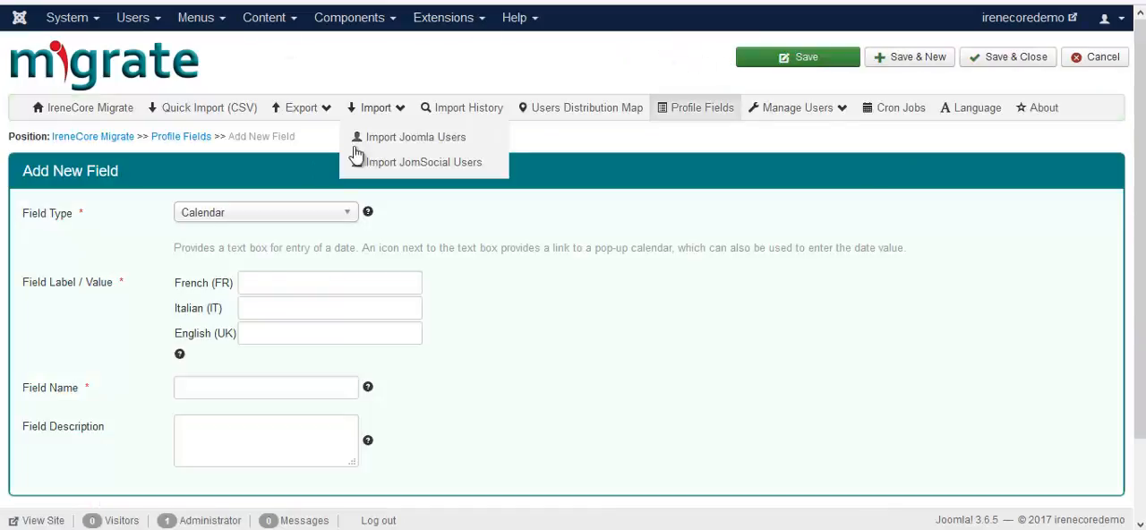
{"action": "left_click", "coordinate": [332, 215]}
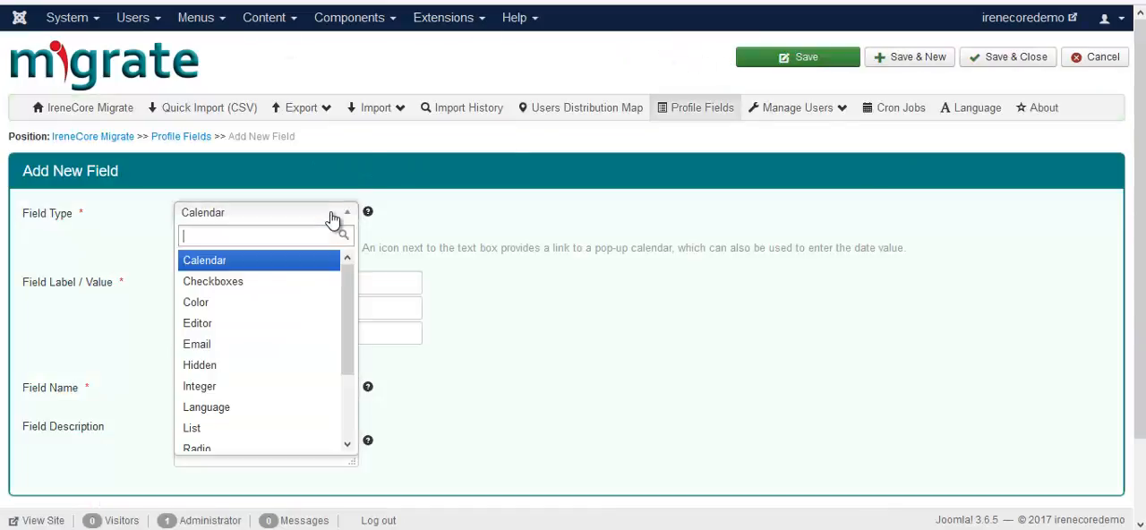
{"action": "scroll", "coordinate": [281, 307], "scroll_direction": "down", "scroll_amount": 2}
{"action": "left_click", "coordinate": [266, 396]}
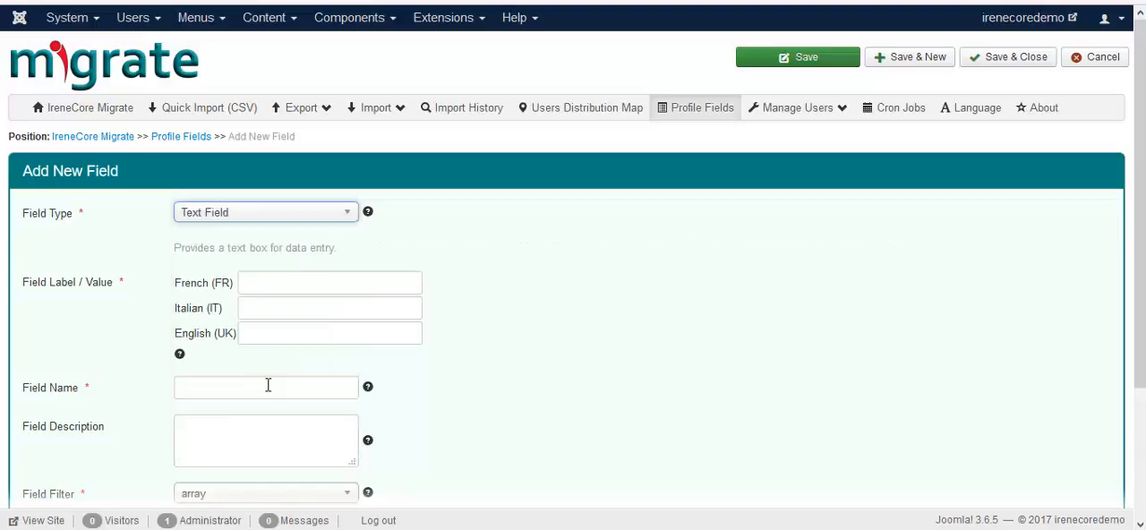
{"action": "left_click", "coordinate": [300, 335]}
{"action": "type", "text": "te"}
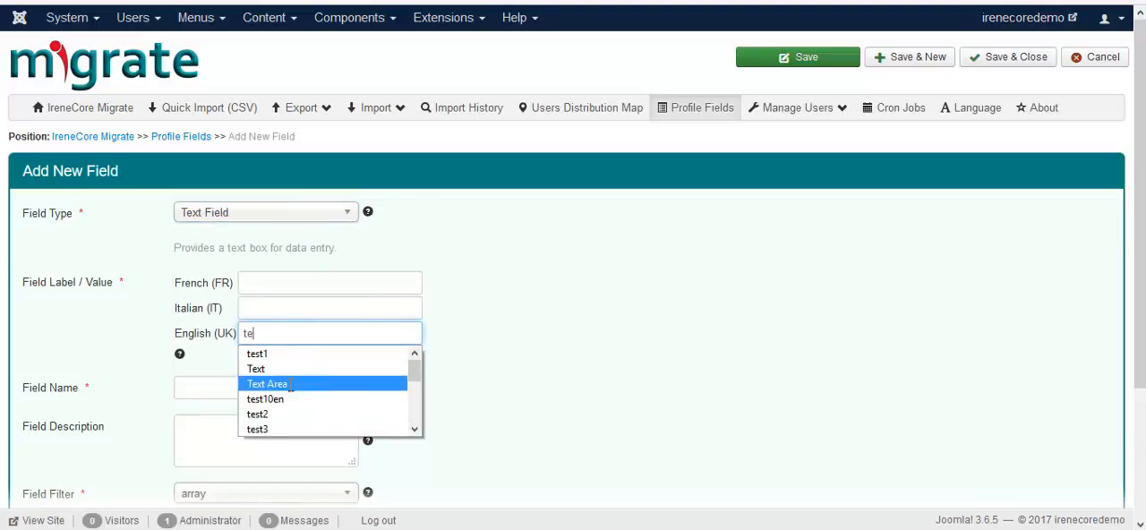
{"action": "type", "text": "xt"}
{"action": "left_click", "coordinate": [285, 356]}
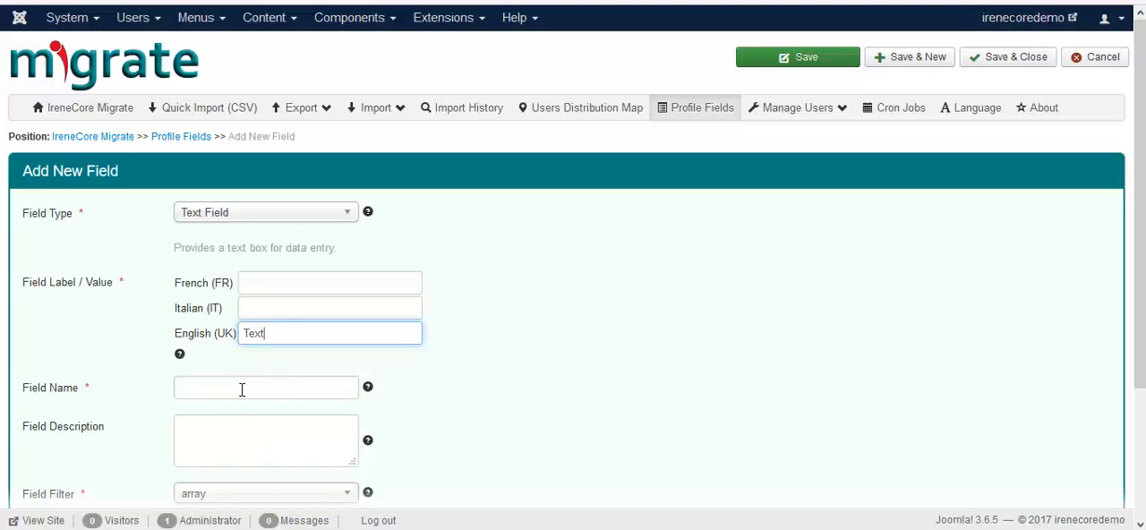
{"action": "left_click", "coordinate": [243, 388]}
{"action": "type", "text": "text"}
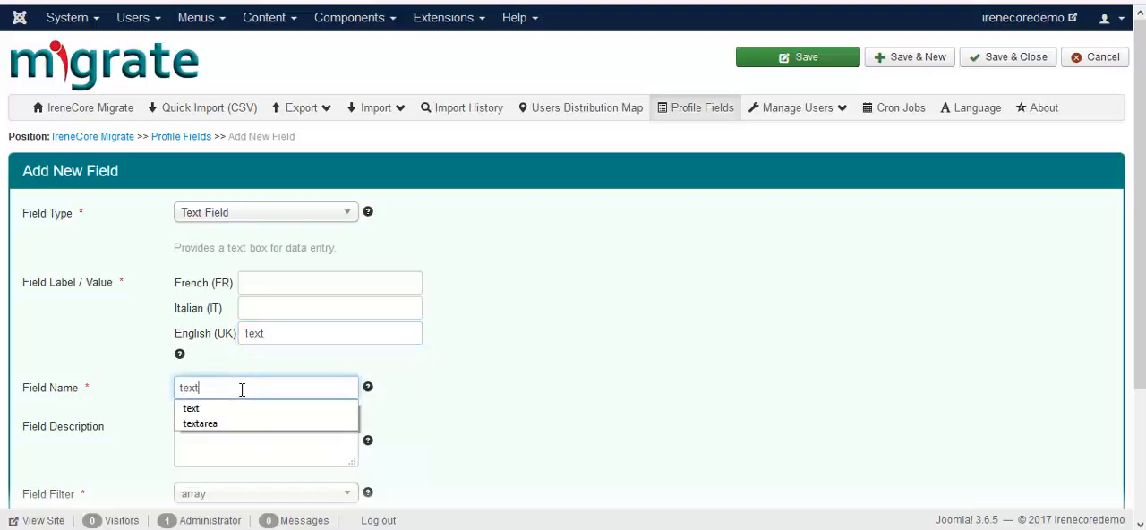
{"action": "left_click", "coordinate": [448, 402]}
Step: Set the text field's filter to string
{"action": "scroll", "coordinate": [501, 402], "scroll_direction": "down", "scroll_amount": 2}
{"action": "left_click", "coordinate": [273, 337]}
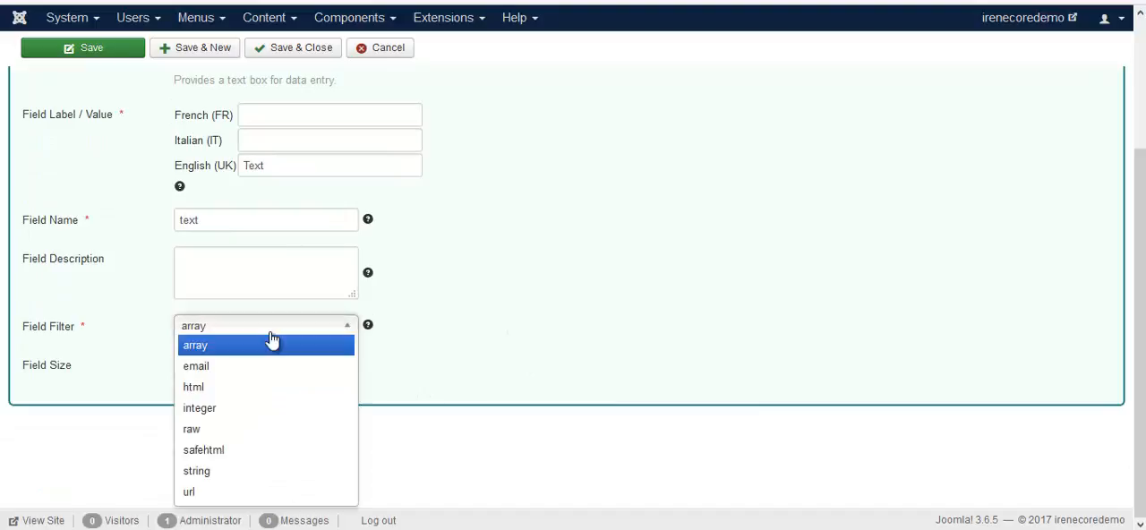
{"action": "left_click", "coordinate": [226, 472]}
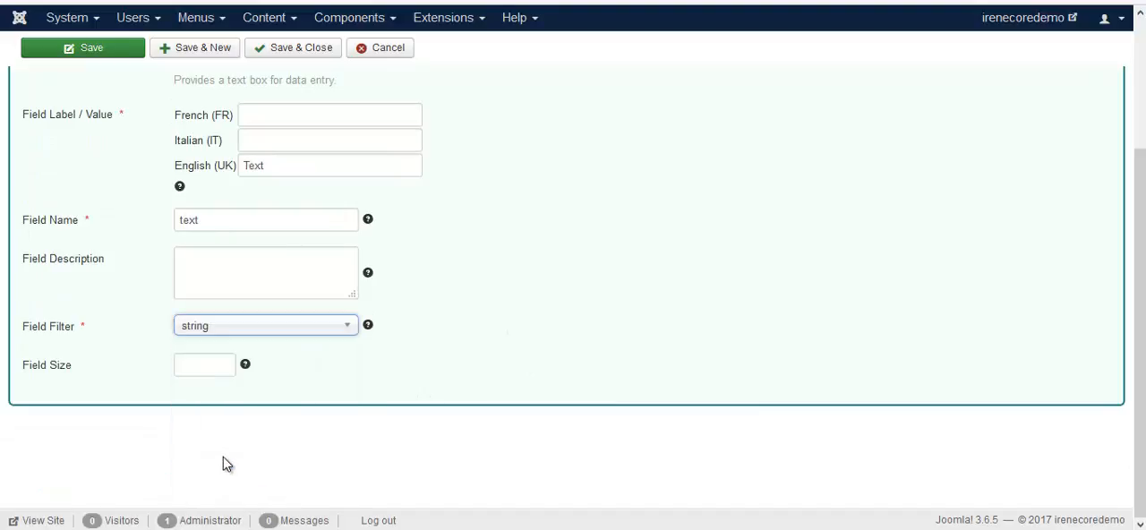
Step: Save and close the text field, and check it on the reloaded registration form
{"action": "left_click", "coordinate": [292, 48]}
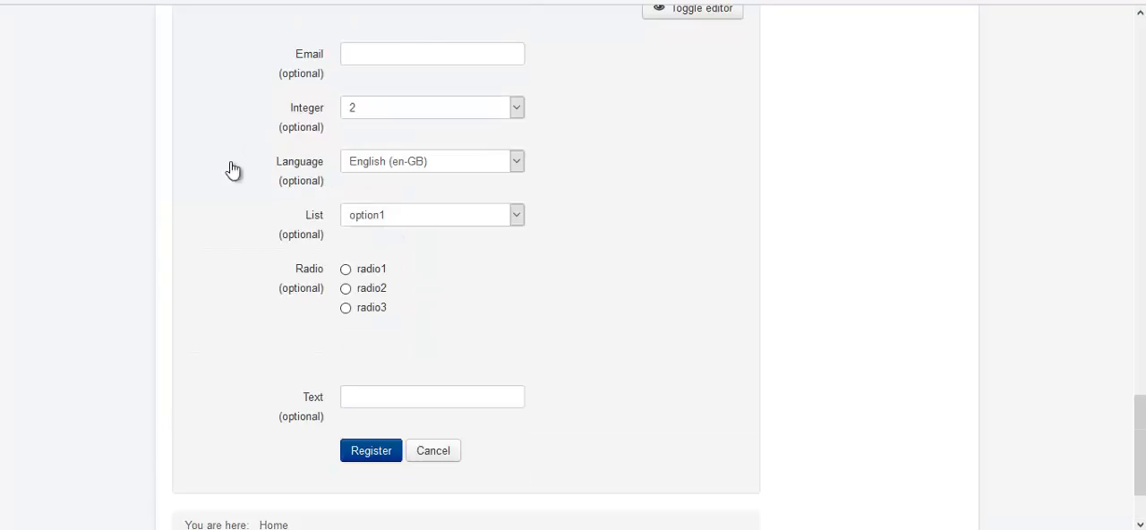
{"action": "scroll", "coordinate": [248, 310], "scroll_direction": "down", "scroll_amount": 1}
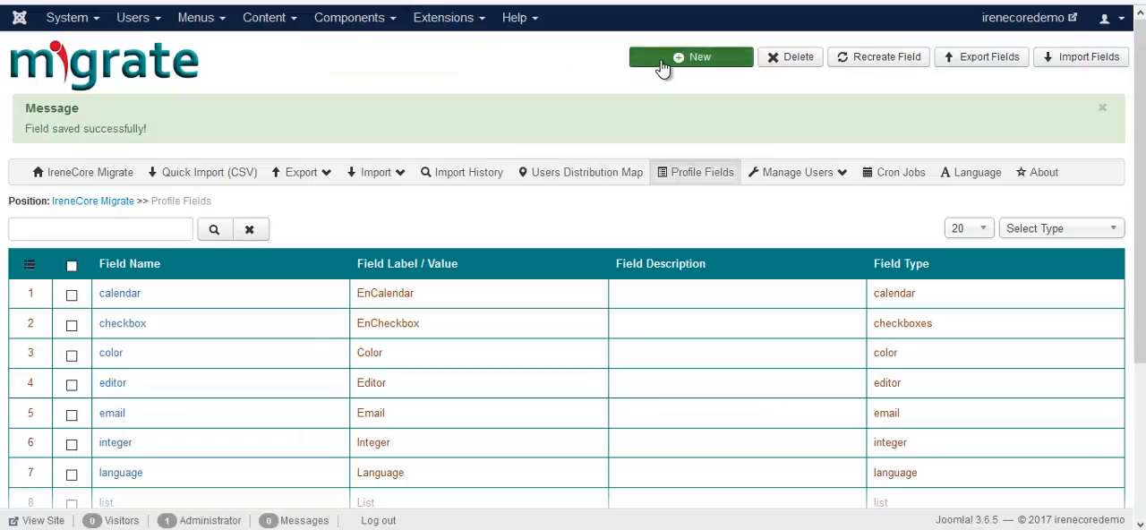
Step: Start a new profile field of type Text Area with the English label Text Area and the field name textarea
{"action": "left_click", "coordinate": [661, 59]}
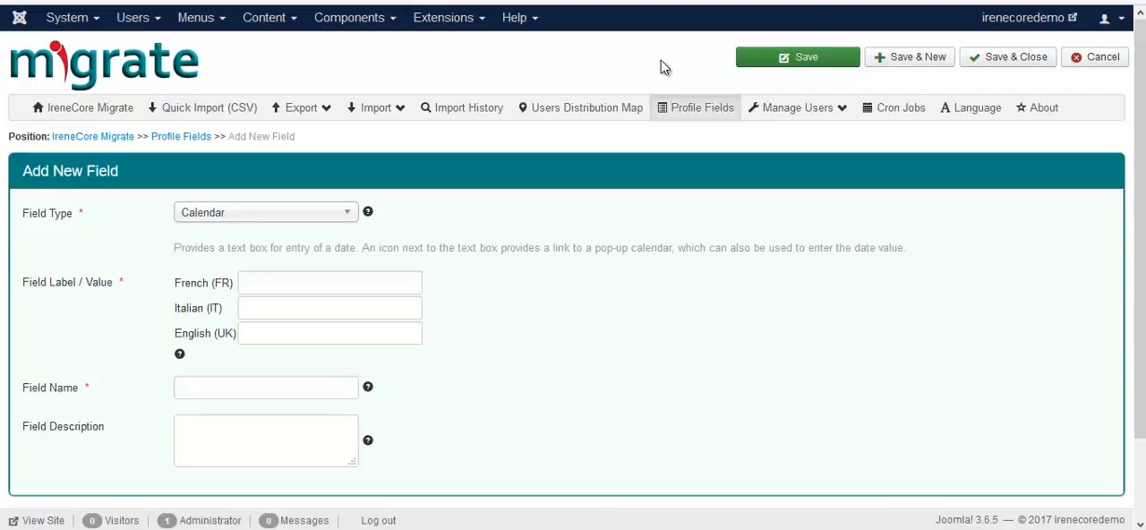
{"action": "left_click", "coordinate": [313, 215]}
{"action": "scroll", "coordinate": [297, 280], "scroll_direction": "down", "scroll_amount": 1}
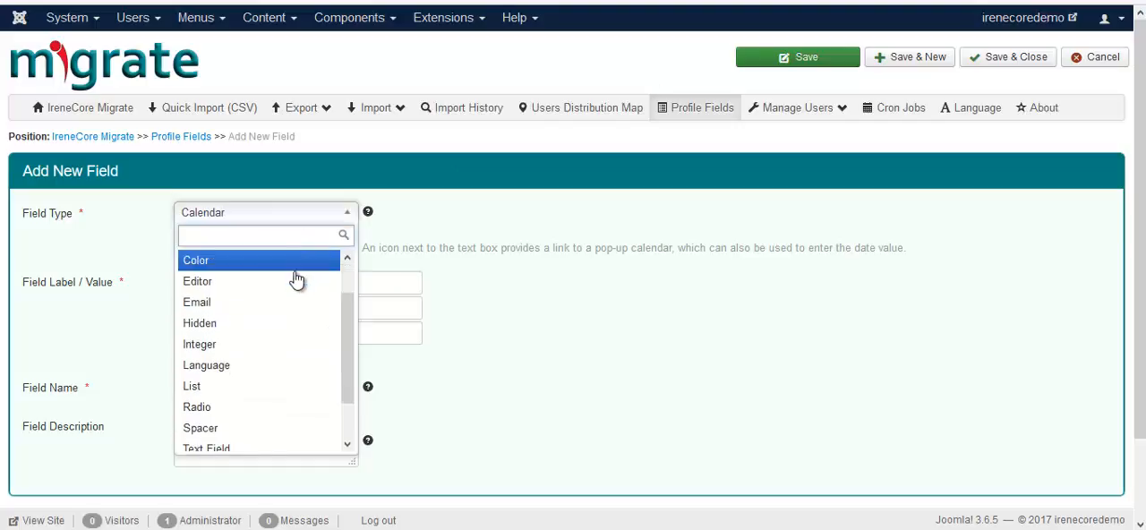
{"action": "scroll", "coordinate": [254, 424], "scroll_direction": "down", "scroll_amount": 1}
{"action": "left_click", "coordinate": [253, 418]}
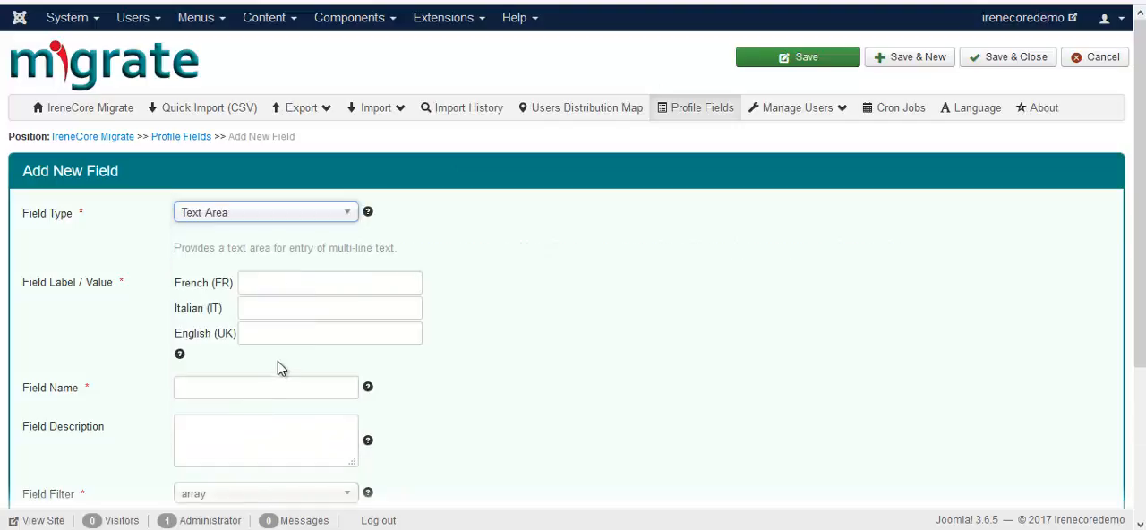
{"action": "left_click", "coordinate": [282, 337]}
{"action": "type", "text": "te"}
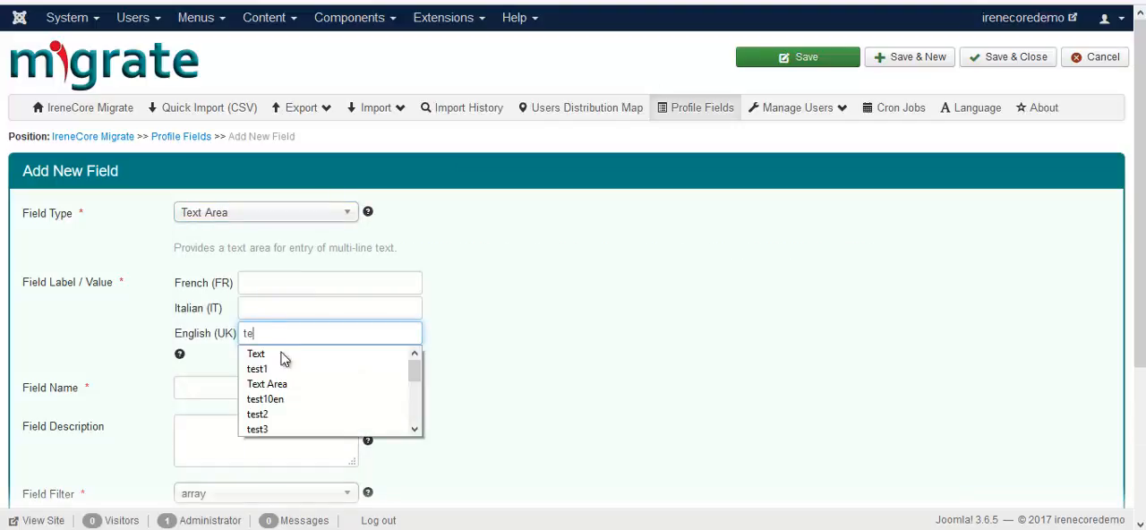
{"action": "left_click", "coordinate": [287, 383]}
{"action": "left_click", "coordinate": [277, 387]}
{"action": "type", "text": "te"}
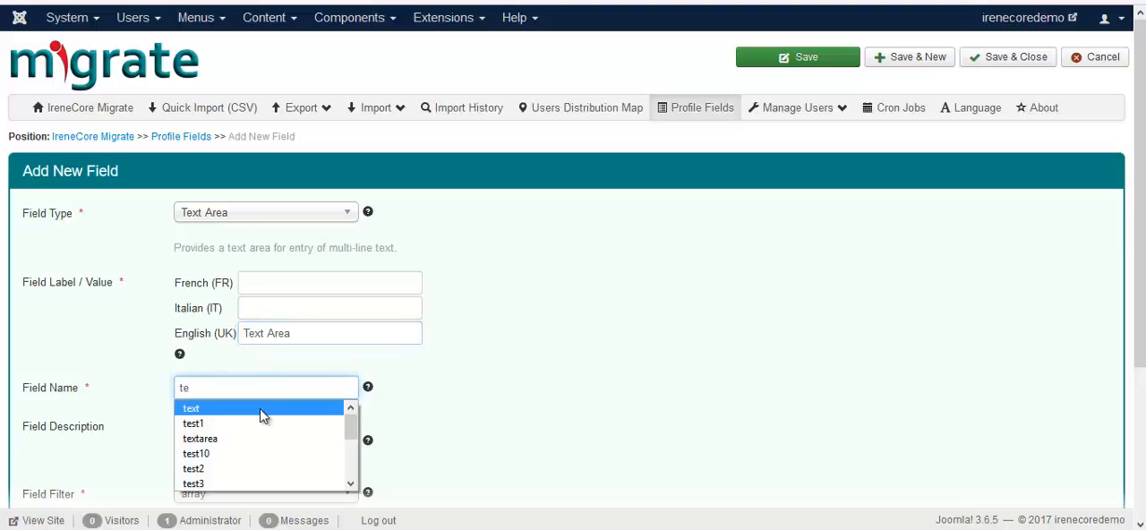
{"action": "left_click", "coordinate": [250, 439]}
Step: Set the text area's filter to string, its columns to 30 and its rows to 10
{"action": "scroll", "coordinate": [250, 440], "scroll_direction": "down", "scroll_amount": 3}
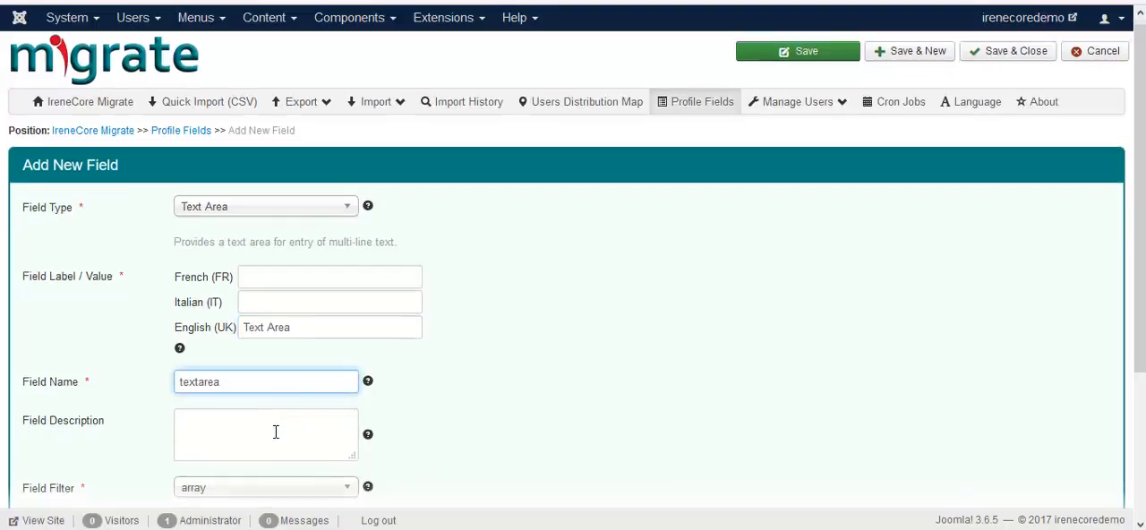
{"action": "left_click", "coordinate": [287, 311]}
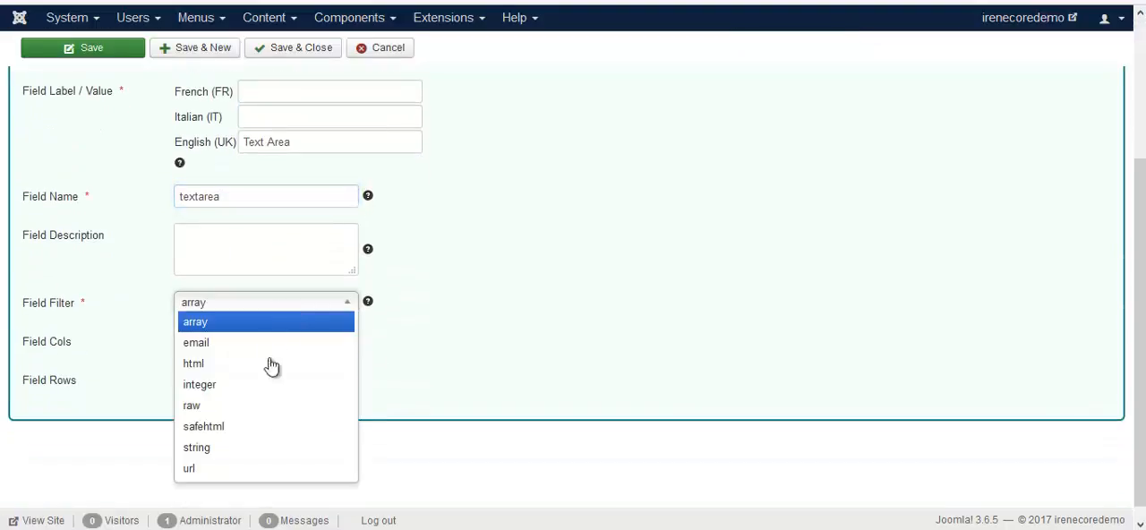
{"action": "left_click", "coordinate": [237, 451]}
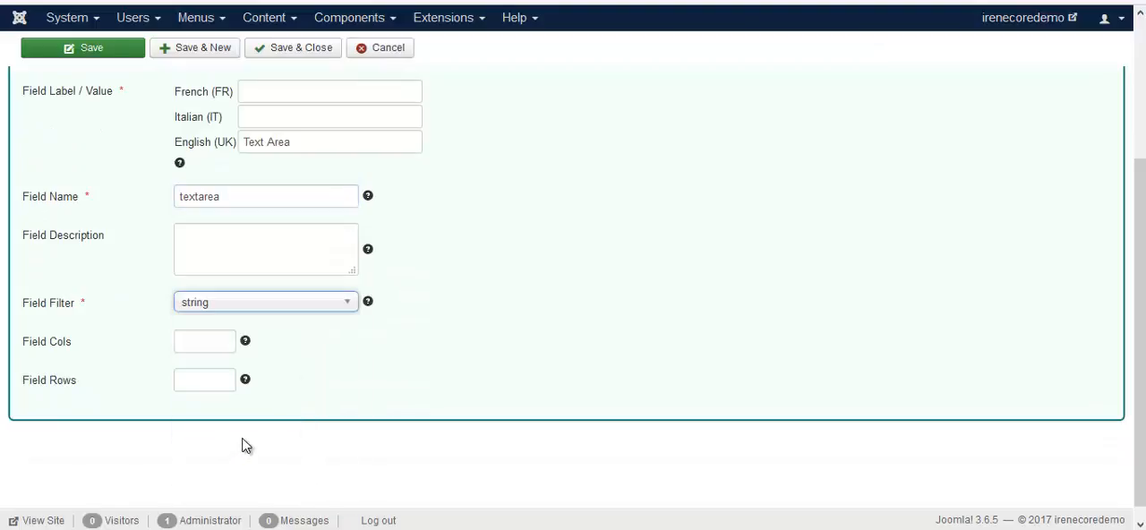
{"action": "left_click", "coordinate": [208, 344]}
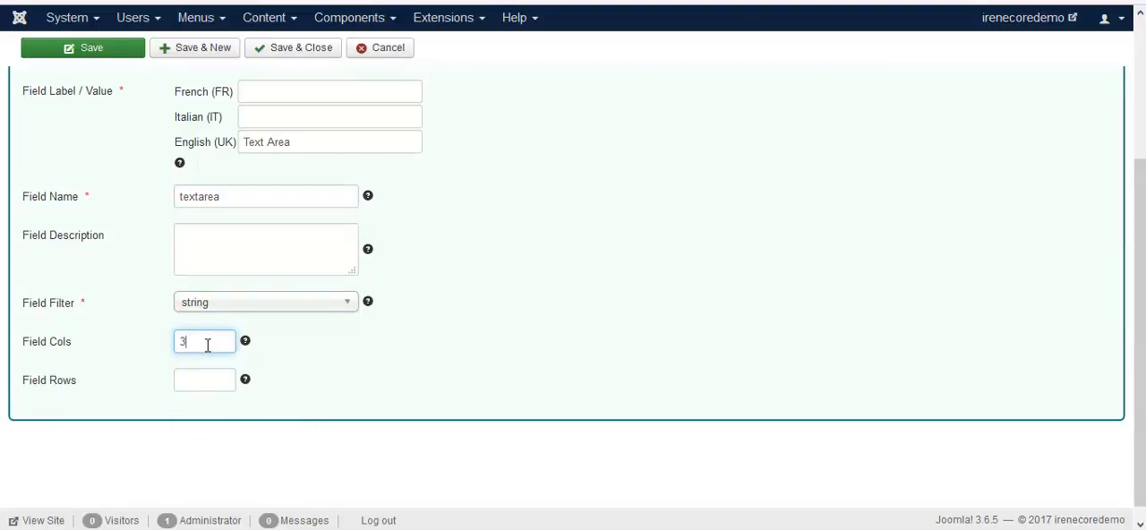
{"action": "left_click", "coordinate": [200, 379]}
{"action": "type", "text": "10"}
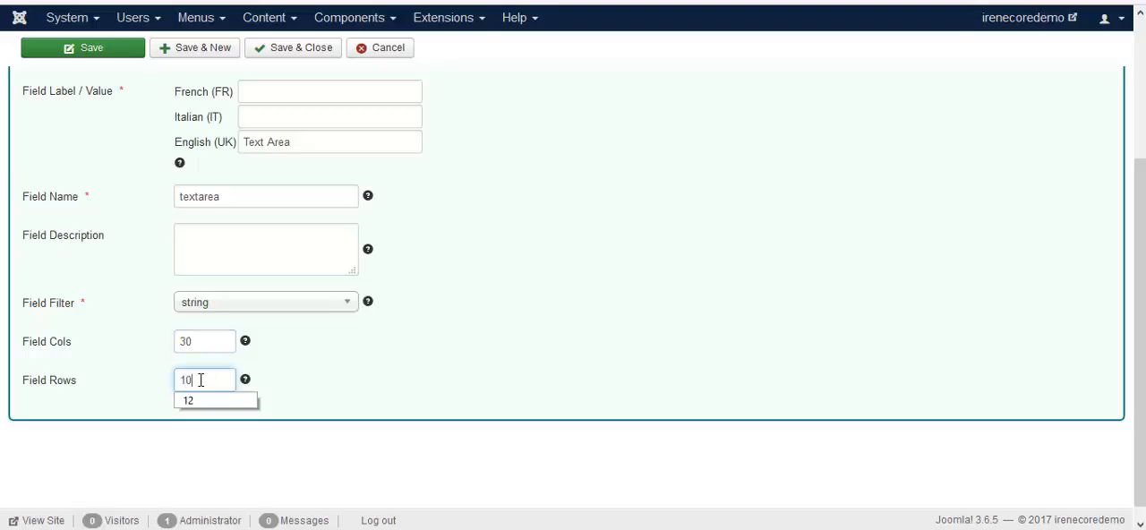
{"action": "left_click", "coordinate": [311, 403]}
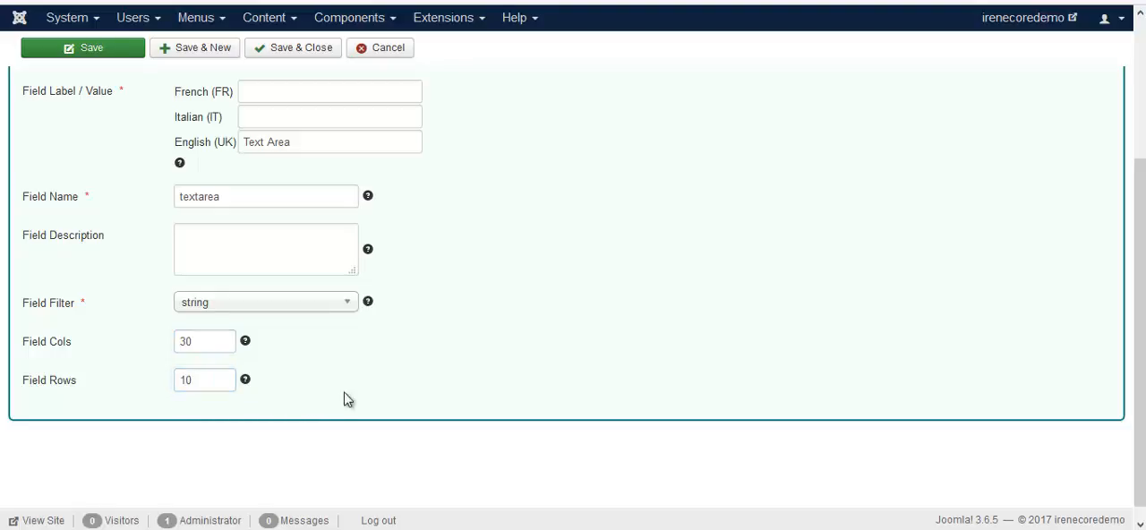
Step: Save and close the text area field, and check it on the reloaded registration form
{"action": "left_click", "coordinate": [274, 47]}
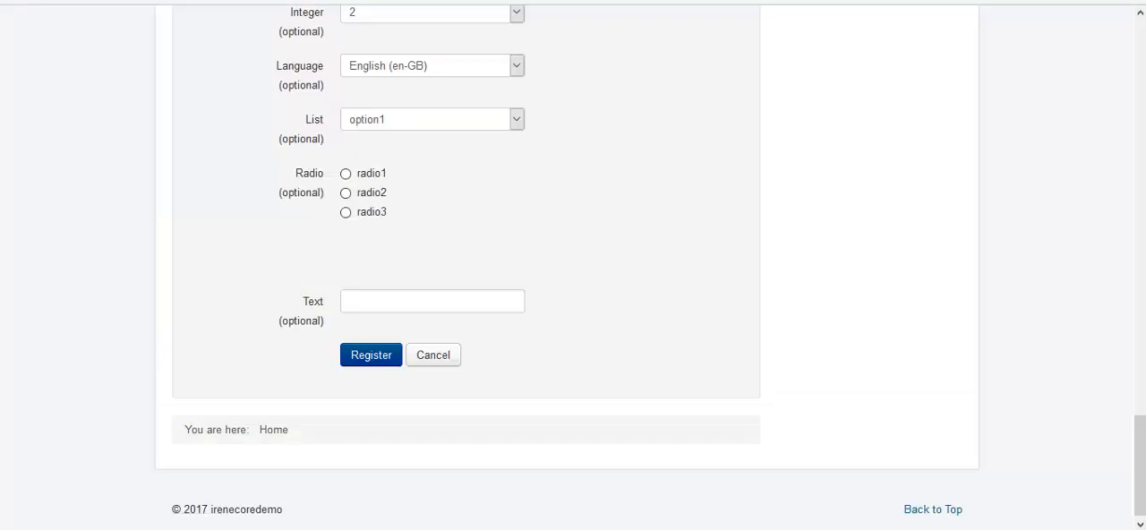
{"action": "key", "text": "F5"}
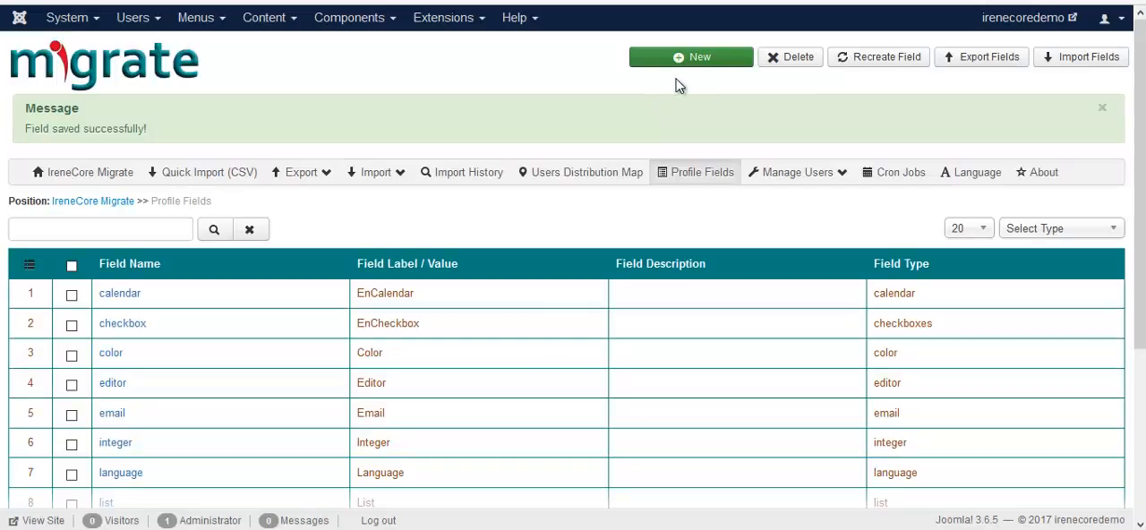
Step: Start a new profile field of type URL with the English label URL and the field name url
{"action": "left_click", "coordinate": [692, 61]}
{"action": "scroll", "coordinate": [589, 114], "scroll_direction": "down", "scroll_amount": 2}
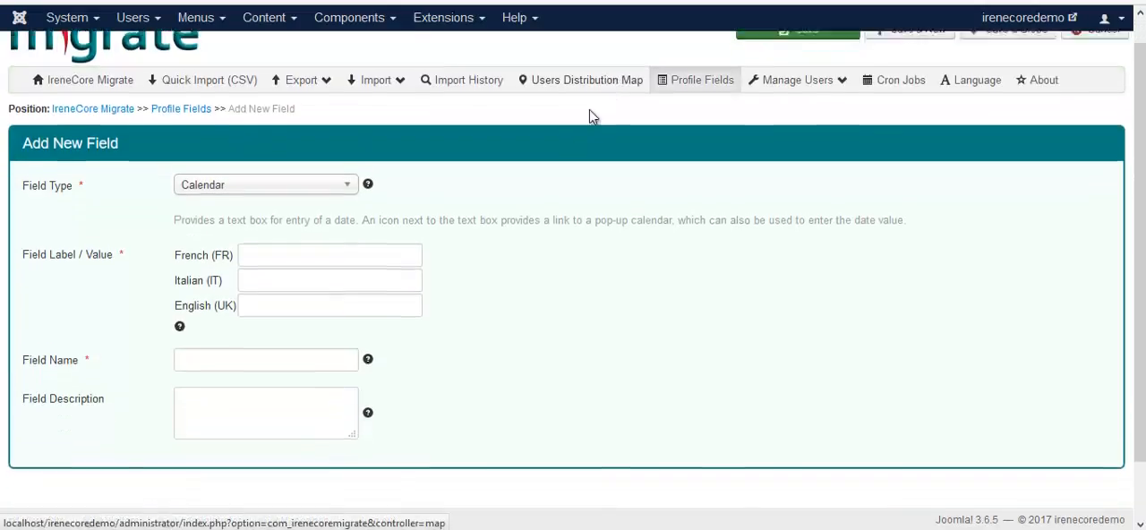
{"action": "left_click", "coordinate": [340, 130]}
{"action": "scroll", "coordinate": [268, 309], "scroll_direction": "down", "scroll_amount": 3}
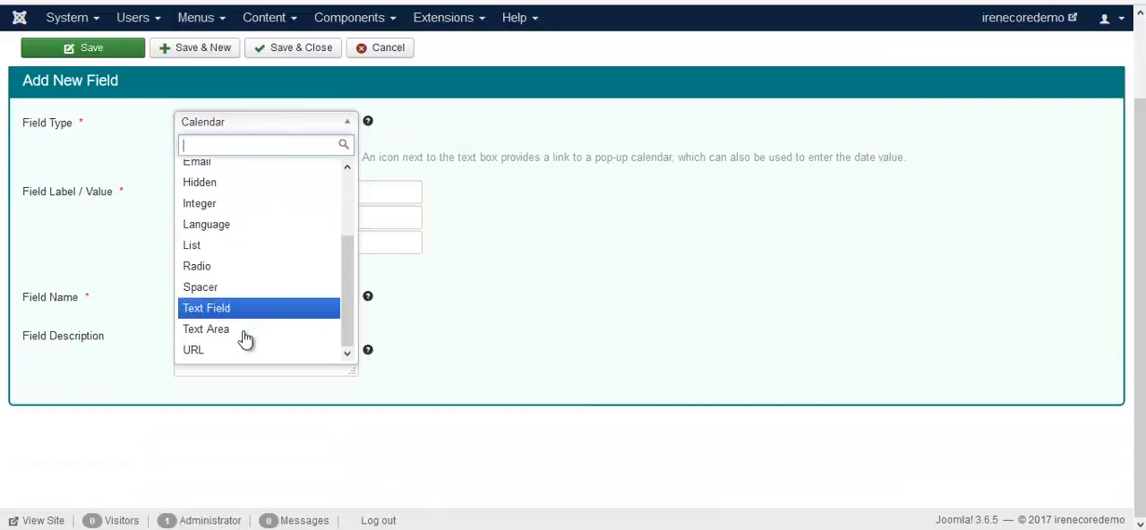
{"action": "left_click", "coordinate": [233, 350]}
{"action": "left_click", "coordinate": [282, 246]}
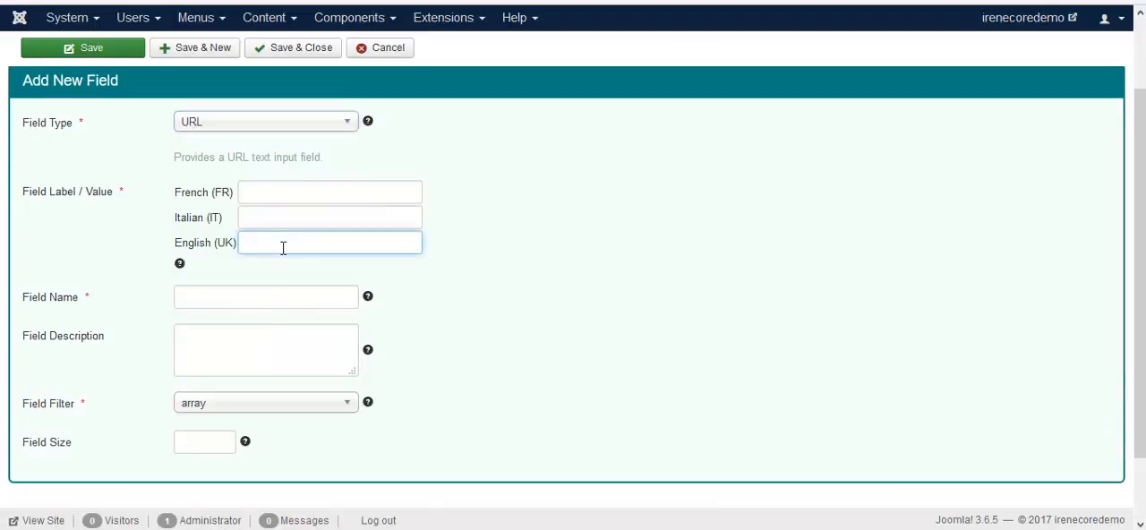
{"action": "type", "text": "ur"}
{"action": "left_click", "coordinate": [283, 259]}
{"action": "left_click", "coordinate": [269, 296]}
{"action": "type", "text": "ur"}
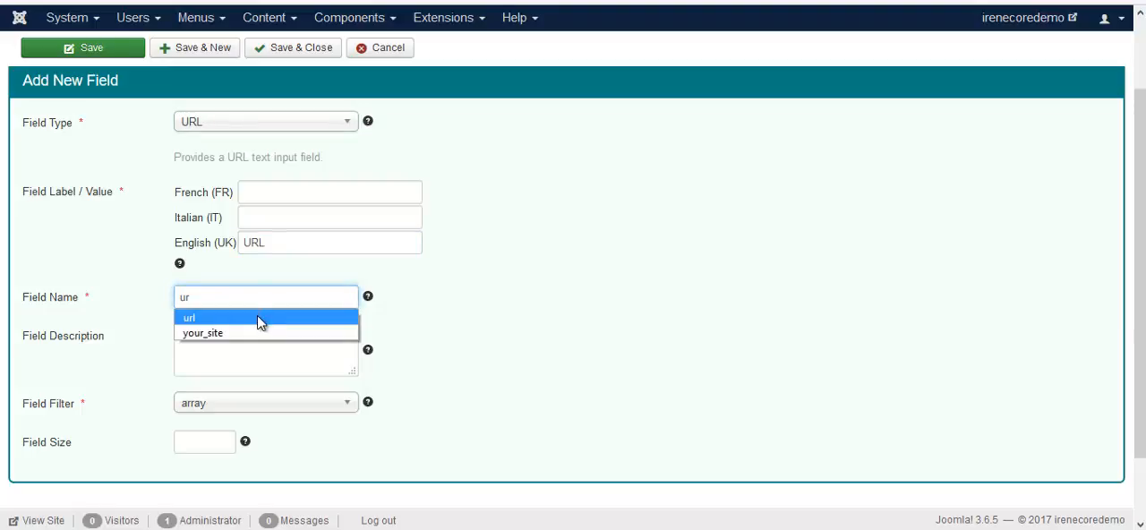
{"action": "left_click", "coordinate": [273, 318]}
Step: Set the URL field's filter to url
{"action": "left_click", "coordinate": [340, 403]}
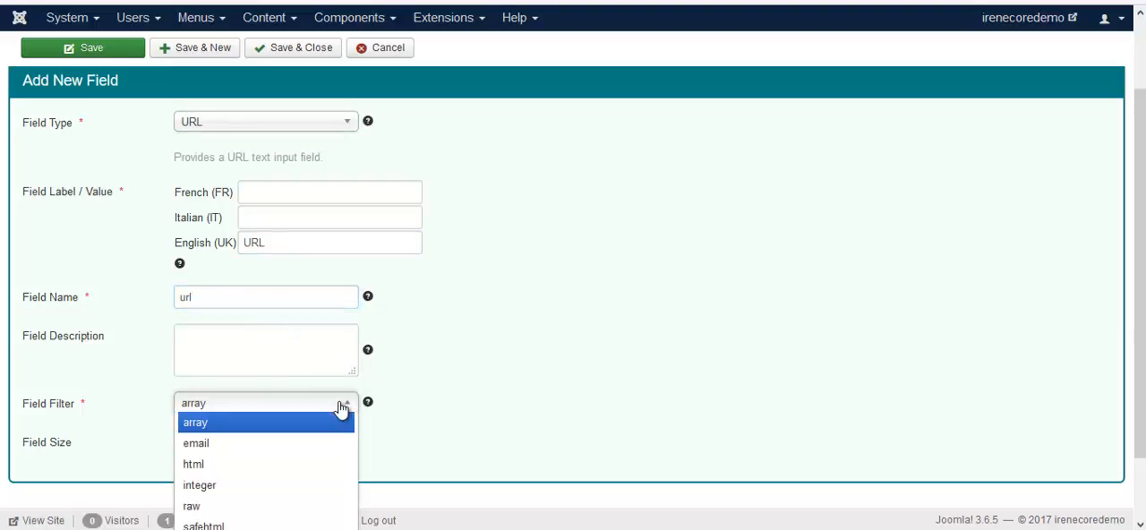
{"action": "scroll", "coordinate": [332, 409], "scroll_direction": "down", "scroll_amount": 1}
{"action": "left_click", "coordinate": [225, 493]}
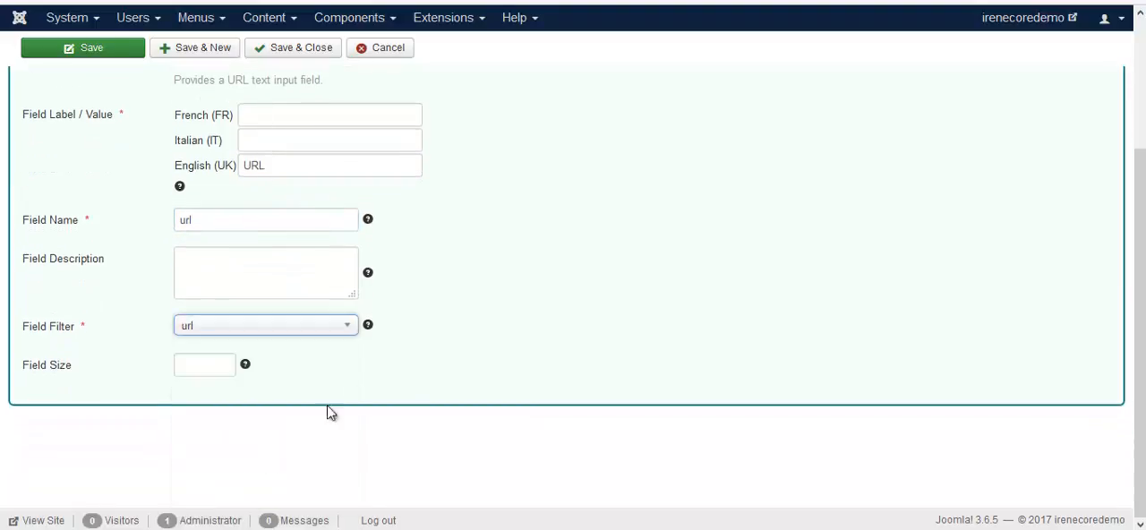
Step: Save and close the URL field, and check it at the end of the reloaded registration form
{"action": "left_click", "coordinate": [286, 49]}
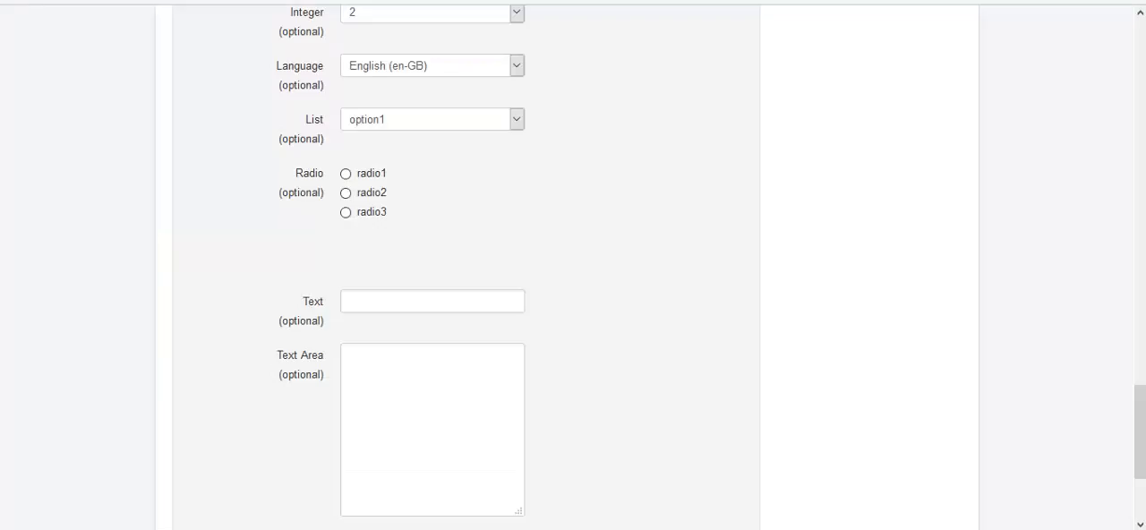
{"action": "key", "text": "F5"}
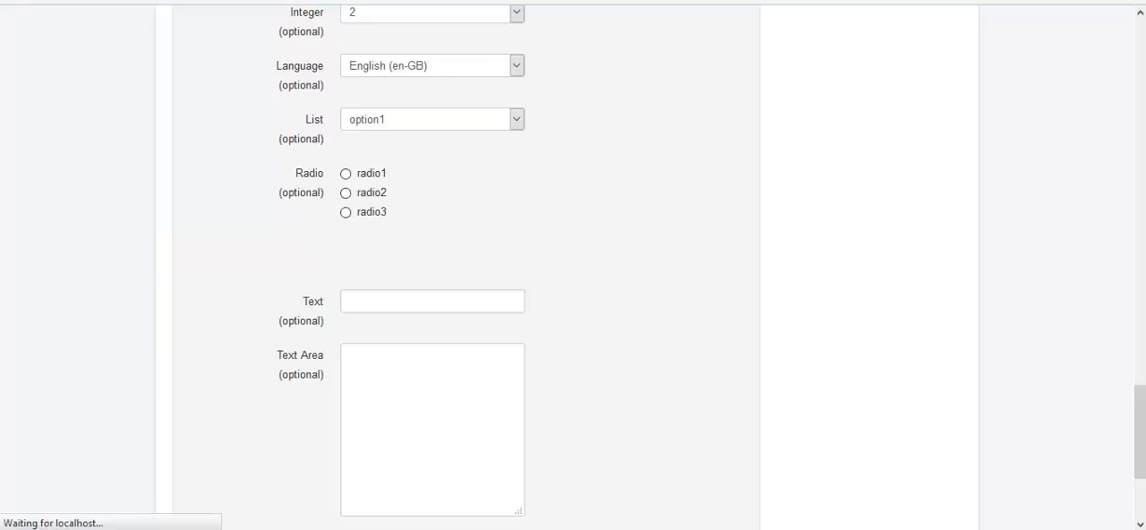
{"action": "scroll", "coordinate": [242, 180], "scroll_direction": "down", "scroll_amount": 2}
{"action": "scroll", "coordinate": [246, 224], "scroll_direction": "down", "scroll_amount": 1}
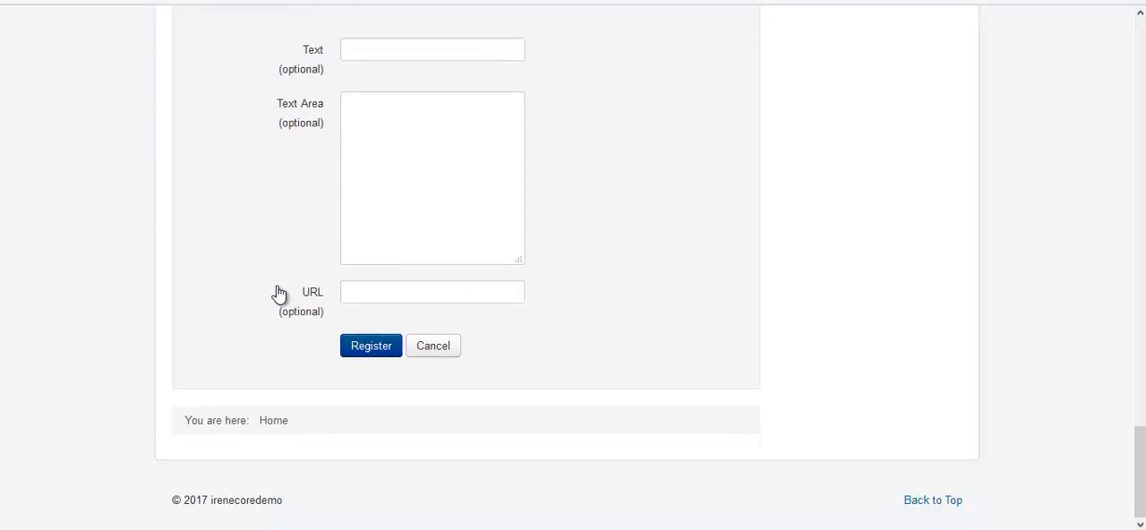
Step: Select all profile fields in the list and export them as custom-fields.csv, cancelling the download prompt
{"action": "left_click", "coordinate": [76, 2]}
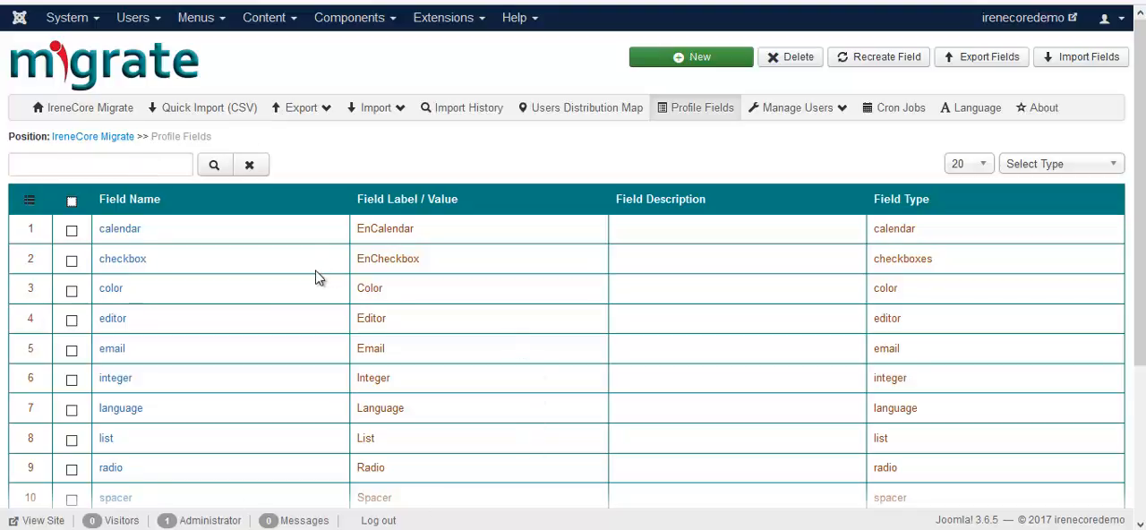
{"action": "scroll", "coordinate": [317, 280], "scroll_direction": "down", "scroll_amount": 2}
{"action": "scroll", "coordinate": [317, 279], "scroll_direction": "up", "scroll_amount": 2}
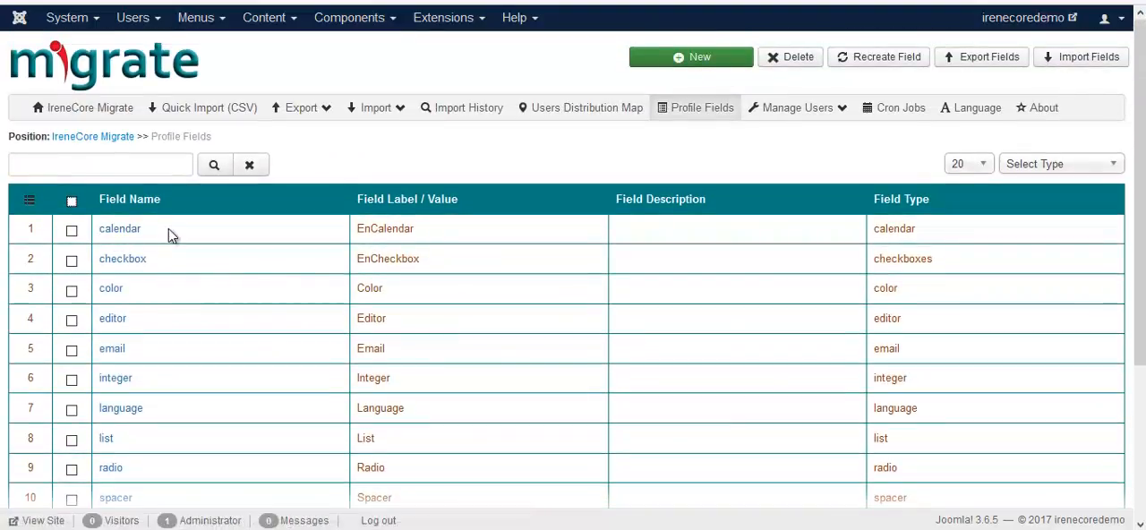
{"action": "left_click", "coordinate": [72, 201]}
{"action": "left_click", "coordinate": [979, 63]}
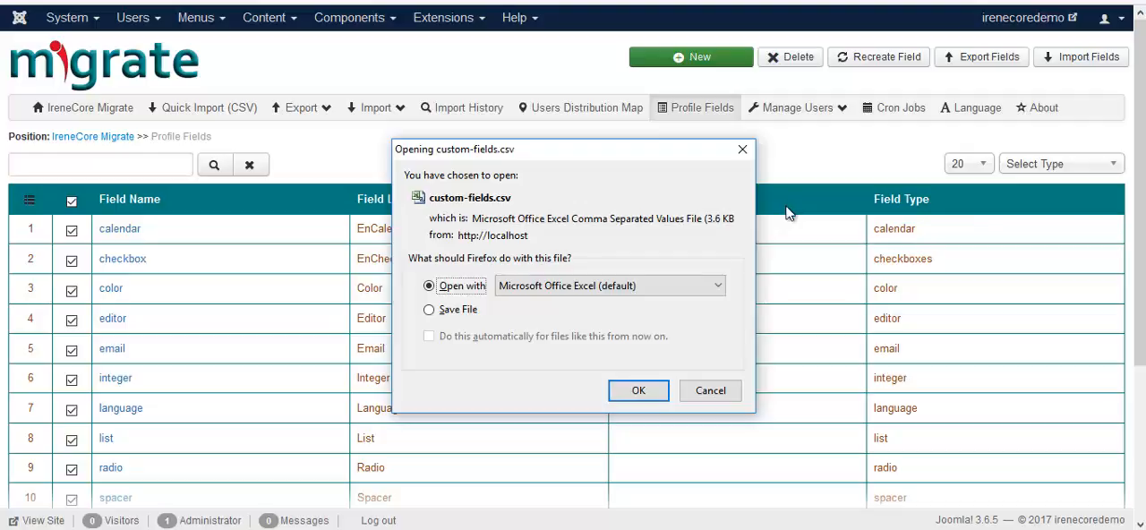
{"action": "left_click", "coordinate": [710, 392]}
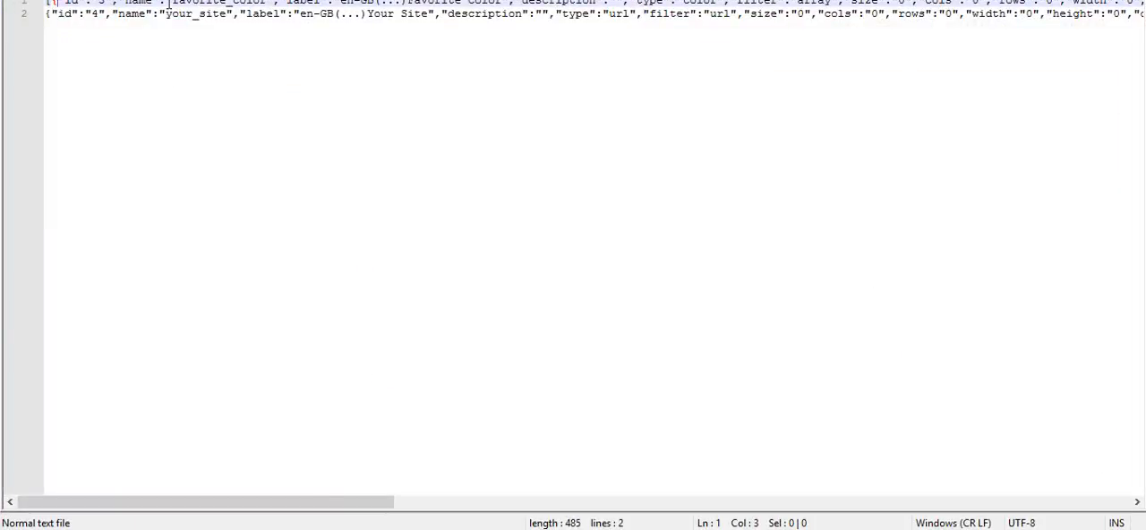
Step: Examine the favorite_color and your_site field entries in the custom fields file open in the text editor
{"action": "left_click_drag", "start_coordinate": [173, 3], "coordinate": [253, 7]}
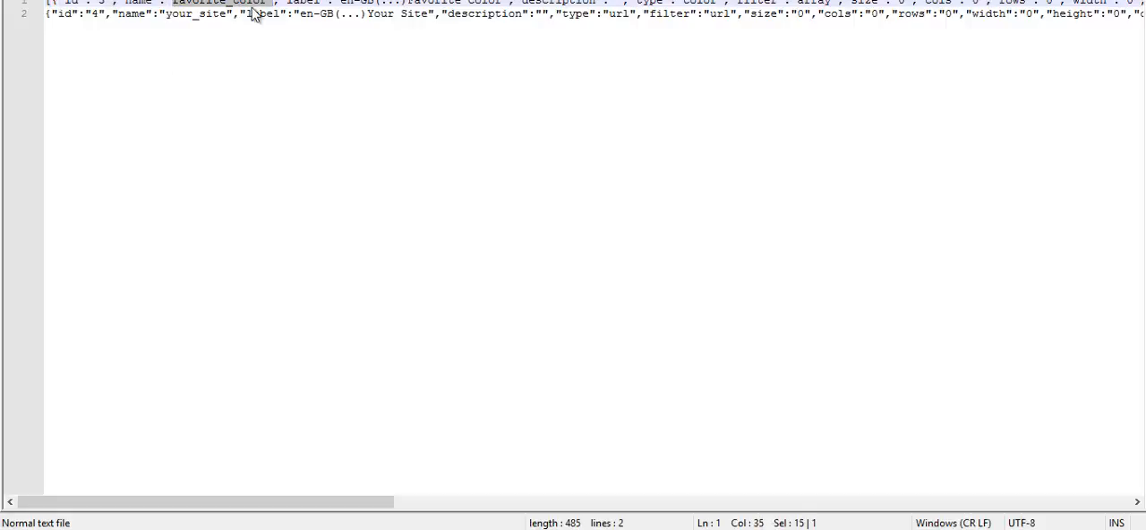
{"action": "left_click_drag", "start_coordinate": [166, 17], "coordinate": [227, 20]}
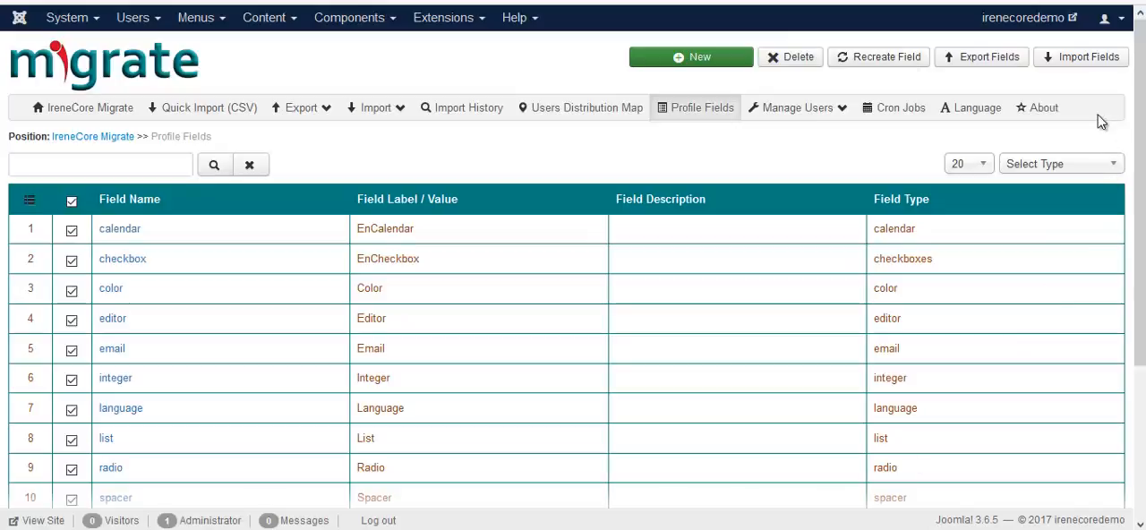
Step: Import the custom profile fields from the file custom-fields.csv
{"action": "left_click", "coordinate": [1071, 61]}
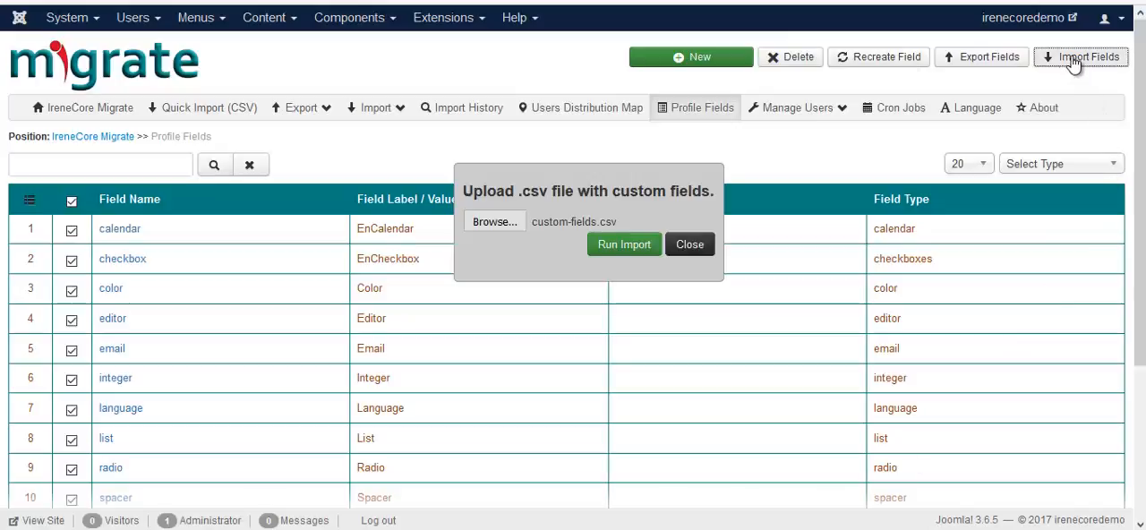
{"action": "left_click", "coordinate": [479, 229]}
{"action": "double_click", "coordinate": [301, 78]}
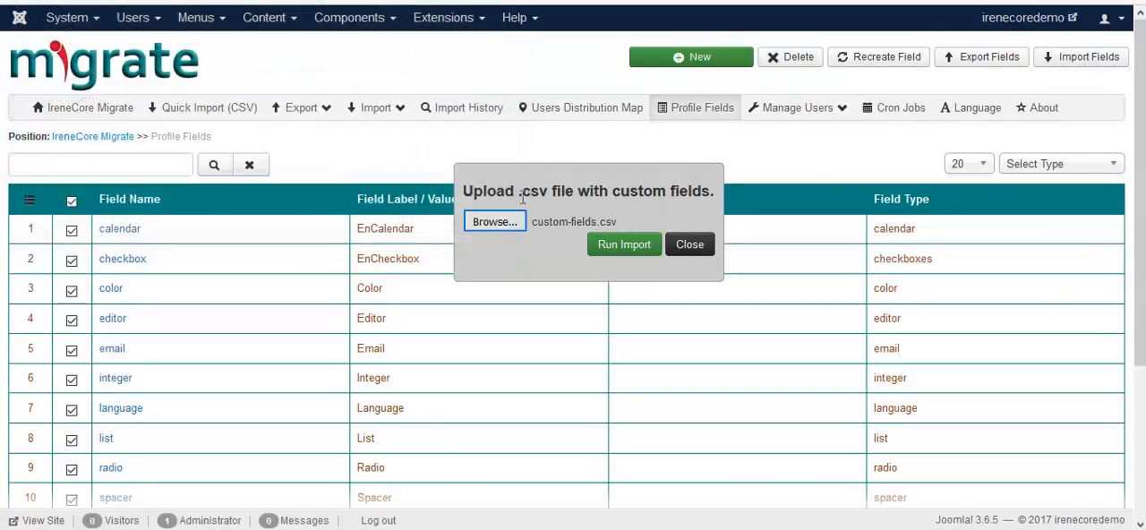
{"action": "left_click", "coordinate": [614, 253]}
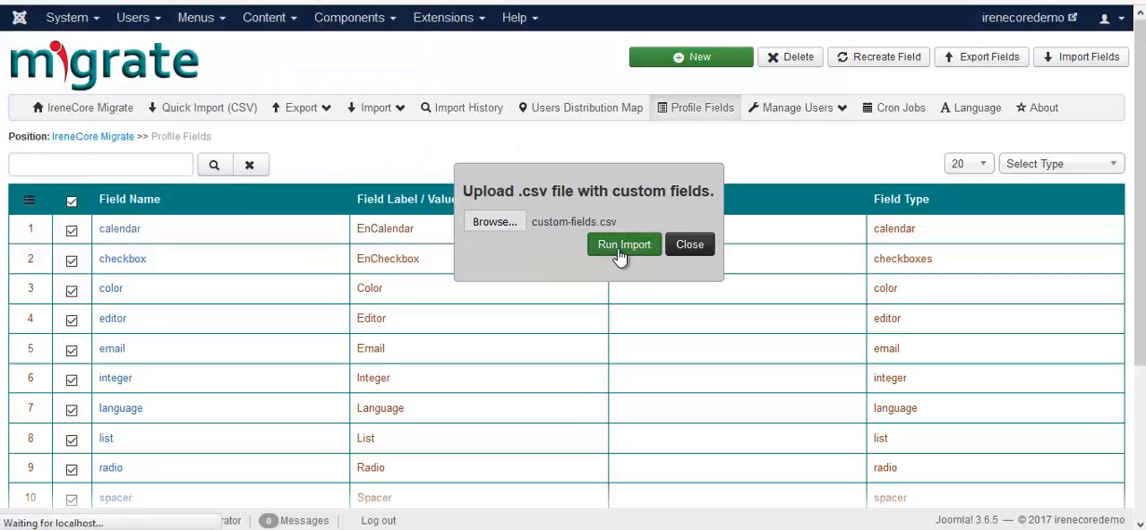
Step: Check the imported Favorite Color and Your Site fields in the profile fields list
{"action": "scroll", "coordinate": [617, 255], "scroll_direction": "down", "scroll_amount": 4}
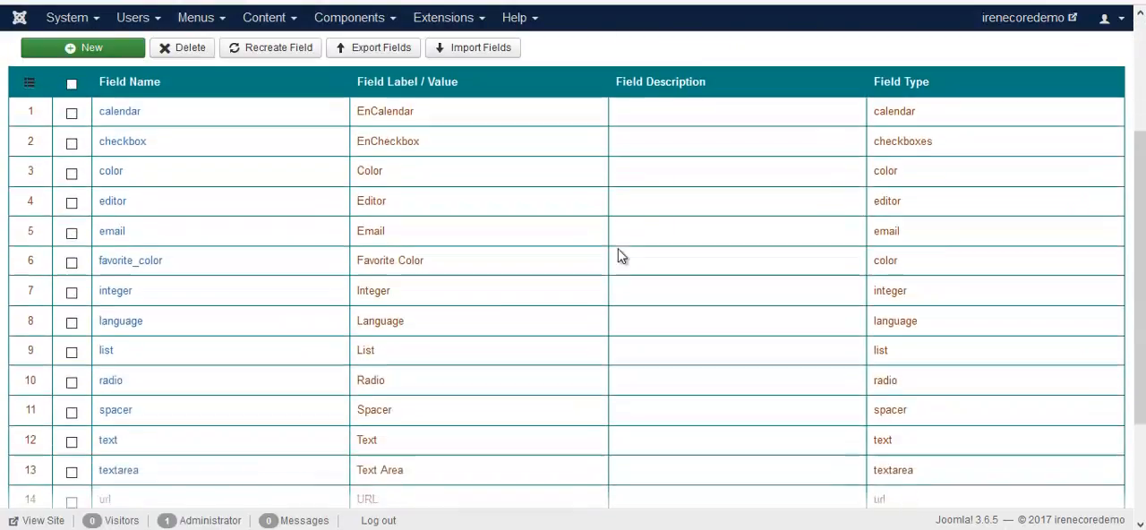
{"action": "scroll", "coordinate": [635, 255], "scroll_direction": "down", "scroll_amount": 2}
{"action": "left_click_drag", "start_coordinate": [359, 155], "coordinate": [427, 155]}
{"action": "left_click_drag", "start_coordinate": [358, 425], "coordinate": [404, 427]}
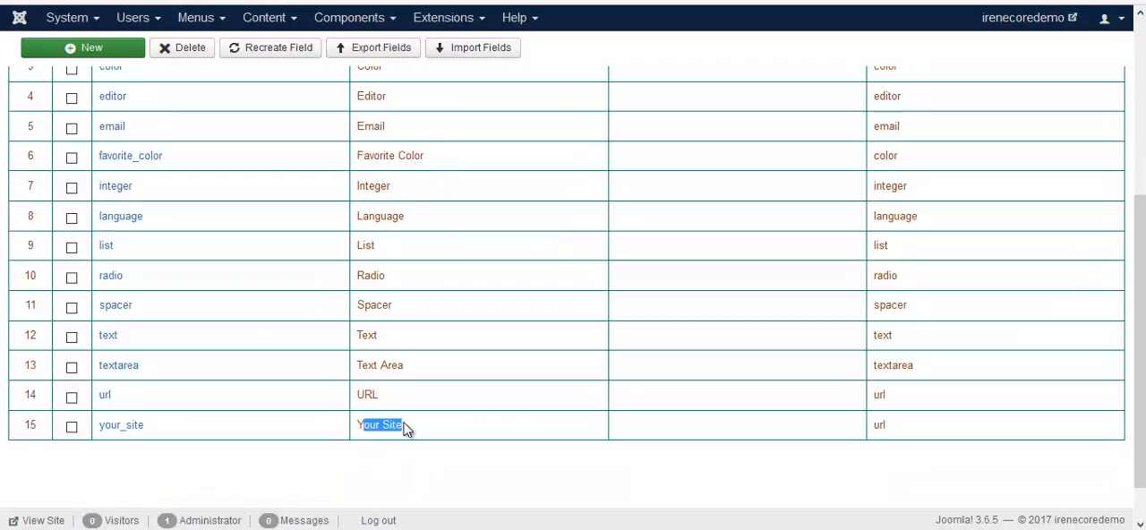
{"action": "left_click", "coordinate": [415, 431]}
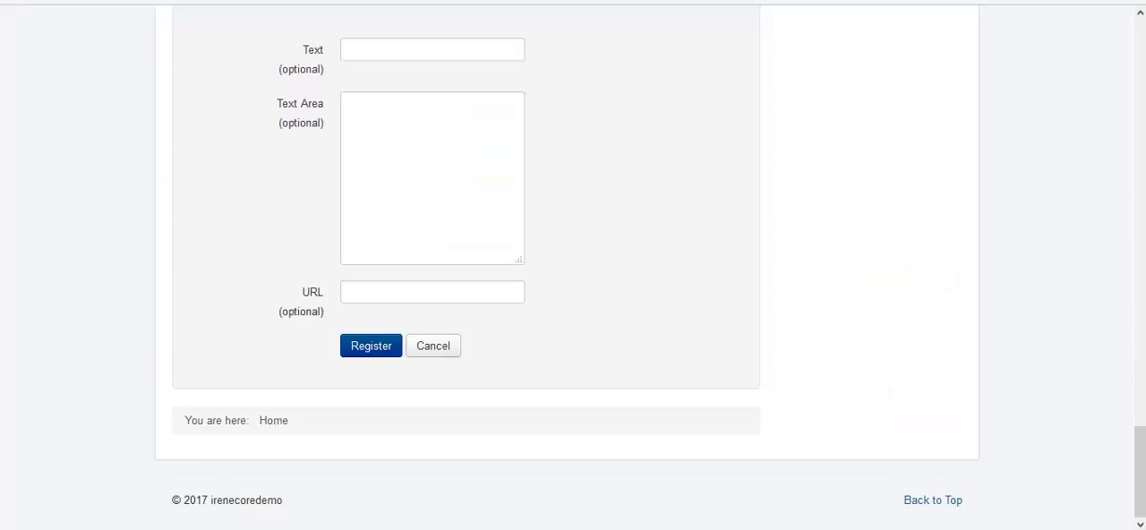
Step: Reload the registration form to check the imported fields, and return to the profile fields list
{"action": "key", "text": "F5"}
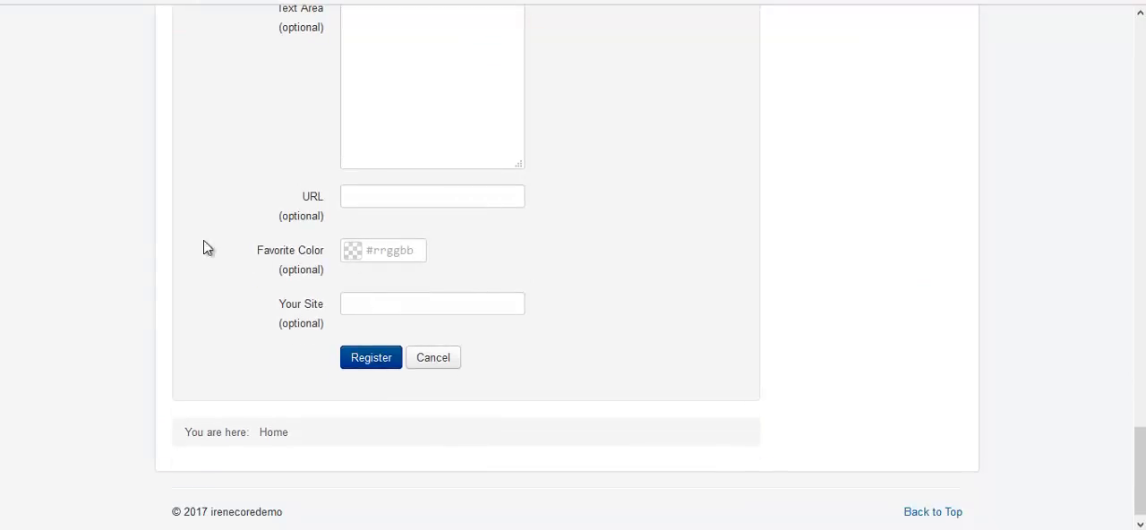
{"action": "key", "text": "ctrl+Tab"}
{"action": "scroll", "coordinate": [295, 335], "scroll_direction": "up", "scroll_amount": 5}
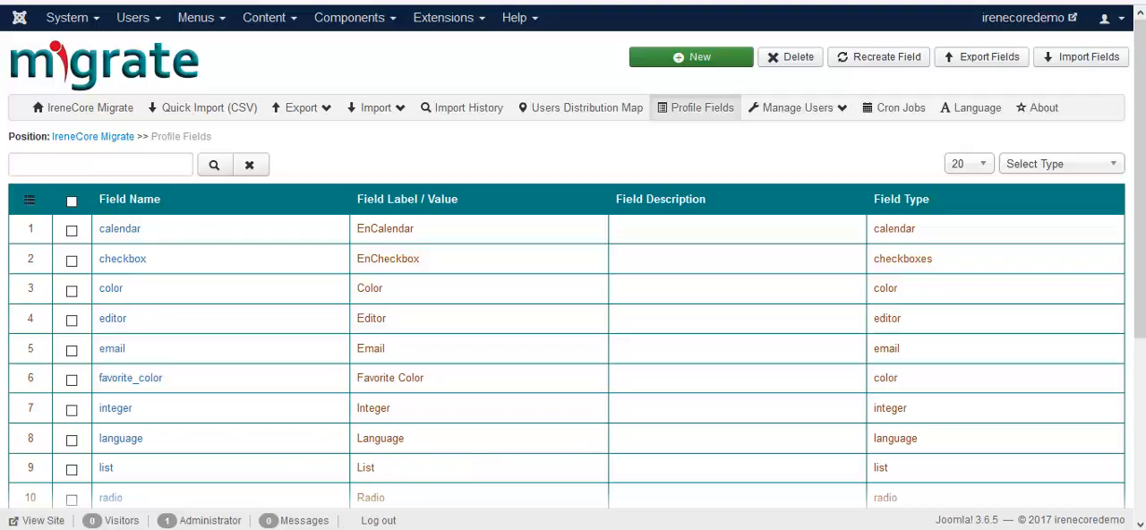
Step: Open profile.xml from the plugins/user/profile/profiles folder in the text editor and examine its custom field definitions
{"action": "left_click", "coordinate": [338, 528]}
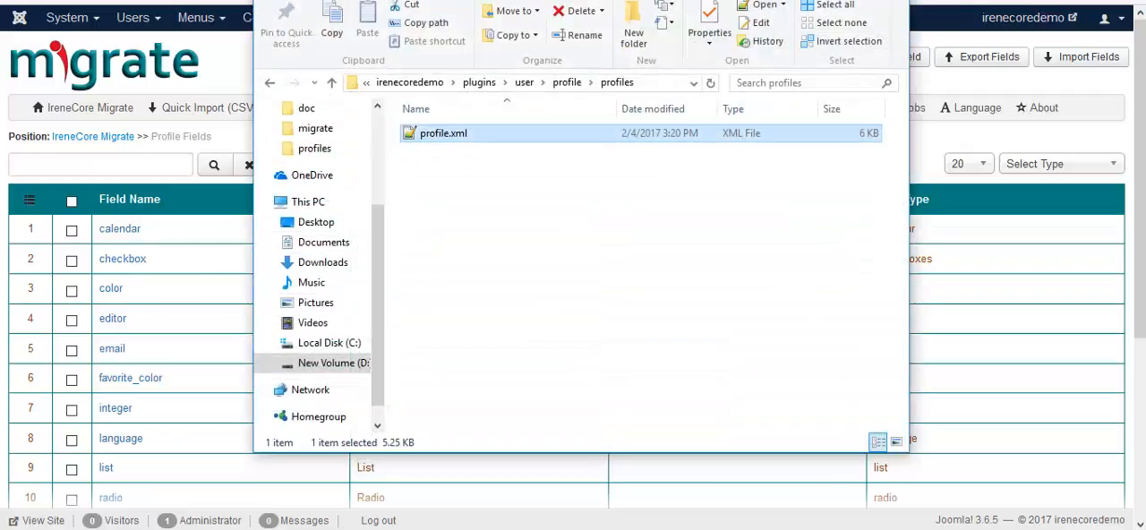
{"action": "double_click", "coordinate": [457, 143]}
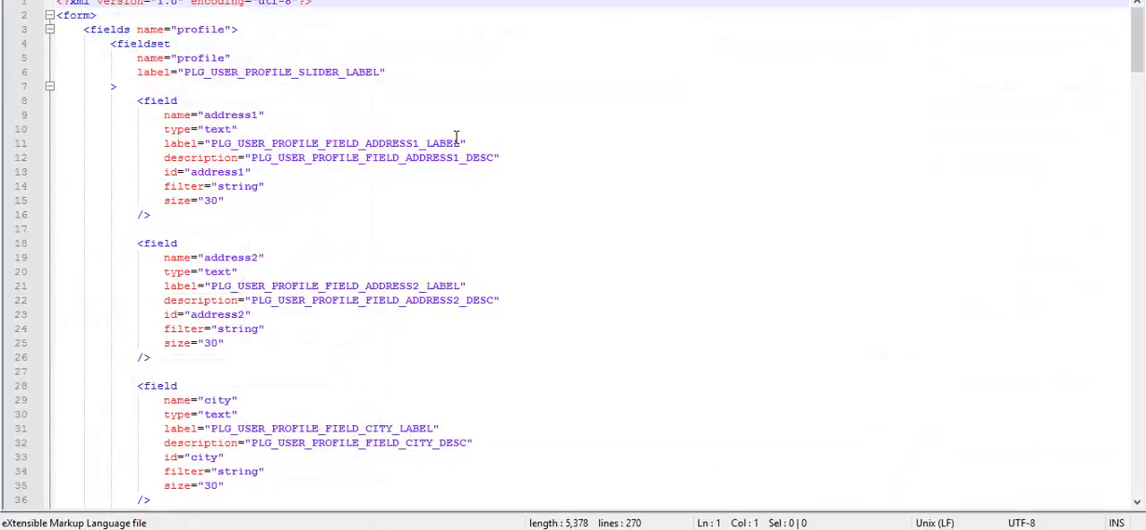
{"action": "scroll", "coordinate": [457, 136], "scroll_direction": "down", "scroll_amount": 5}
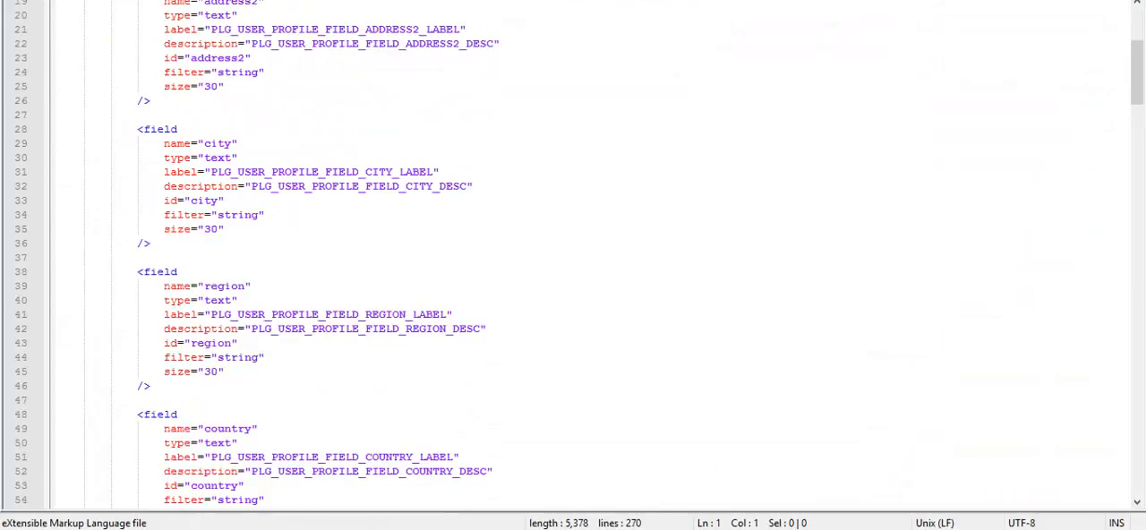
{"action": "left_click_drag", "start_coordinate": [1138, 113], "coordinate": [1134, 432]}
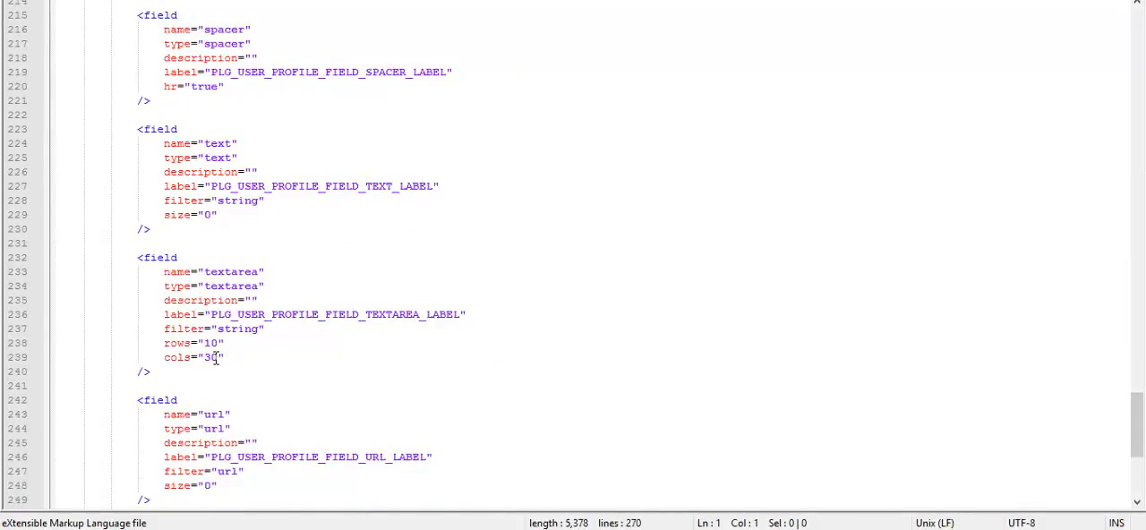
{"action": "scroll", "coordinate": [214, 358], "scroll_direction": "up", "scroll_amount": 6}
{"action": "scroll", "coordinate": [215, 357], "scroll_direction": "up", "scroll_amount": 3}
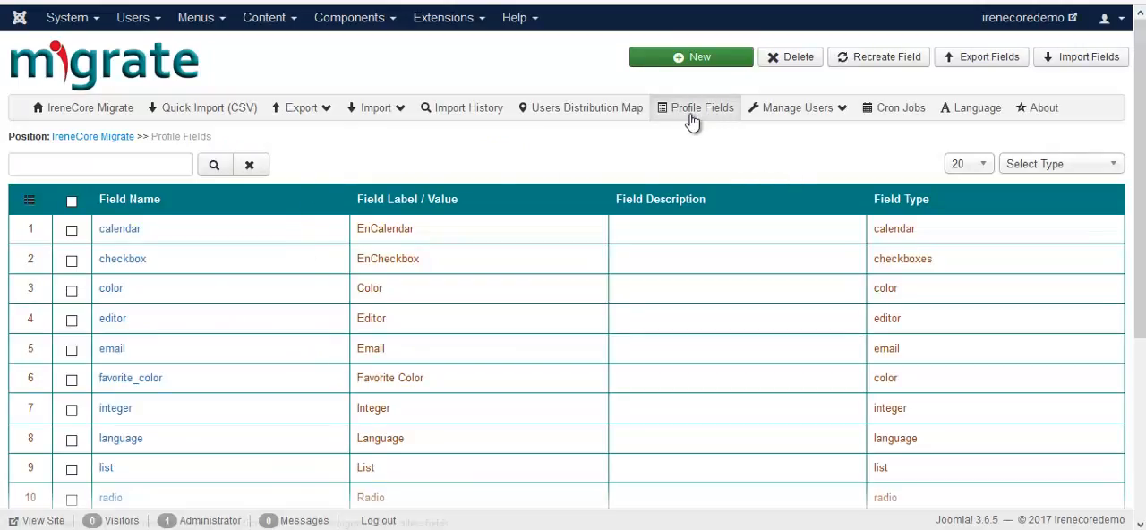
Step: Recreate all listed profile fields and look through the refreshed fields list
{"action": "left_click", "coordinate": [72, 203]}
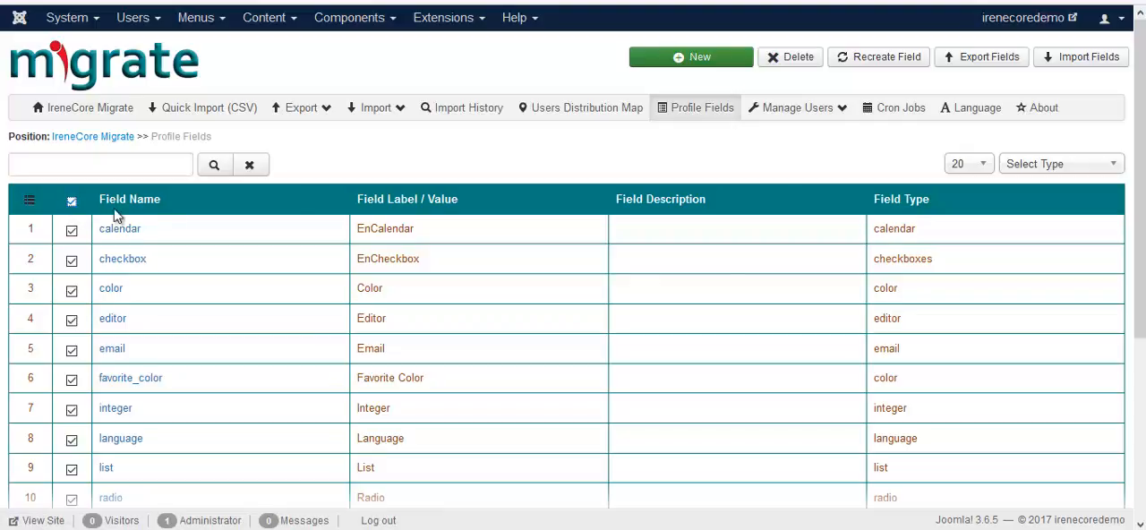
{"action": "left_click", "coordinate": [904, 61]}
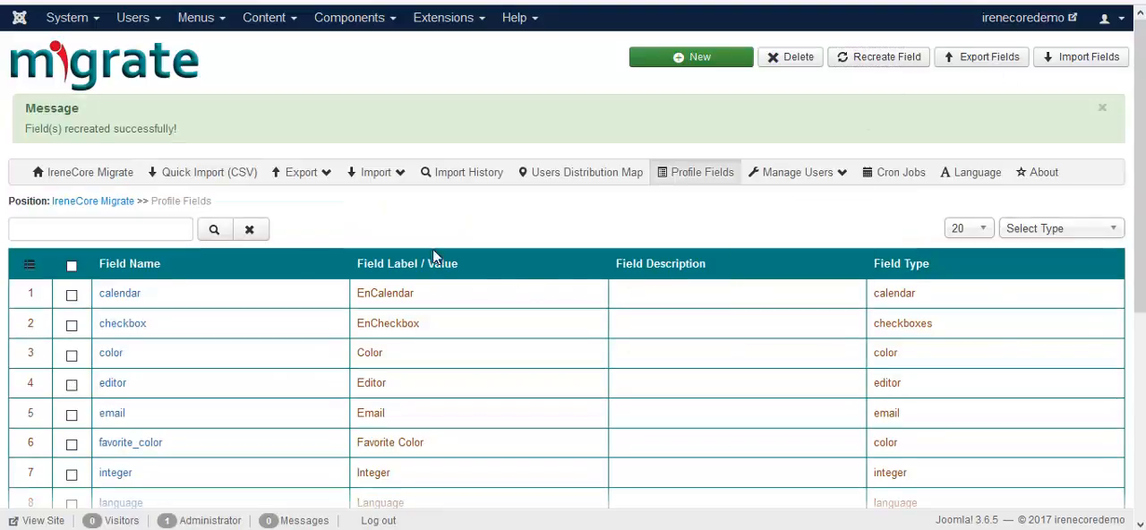
{"action": "scroll", "coordinate": [721, 323], "scroll_direction": "down", "scroll_amount": 2}
{"action": "scroll", "coordinate": [727, 321], "scroll_direction": "down", "scroll_amount": 1}
{"action": "scroll", "coordinate": [721, 319], "scroll_direction": "up", "scroll_amount": 3}
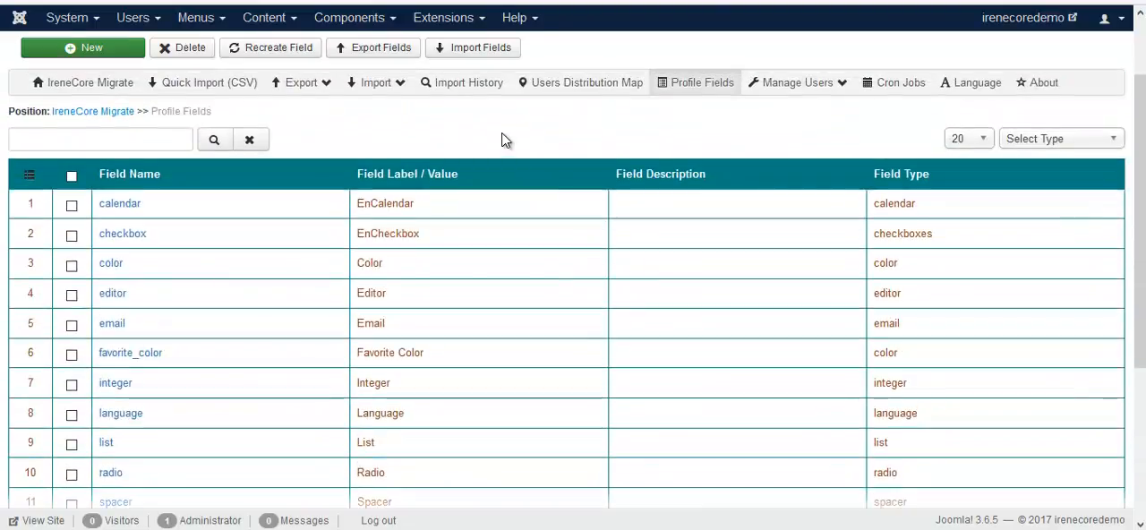
{"action": "scroll", "coordinate": [502, 140], "scroll_direction": "up", "scroll_amount": 1}
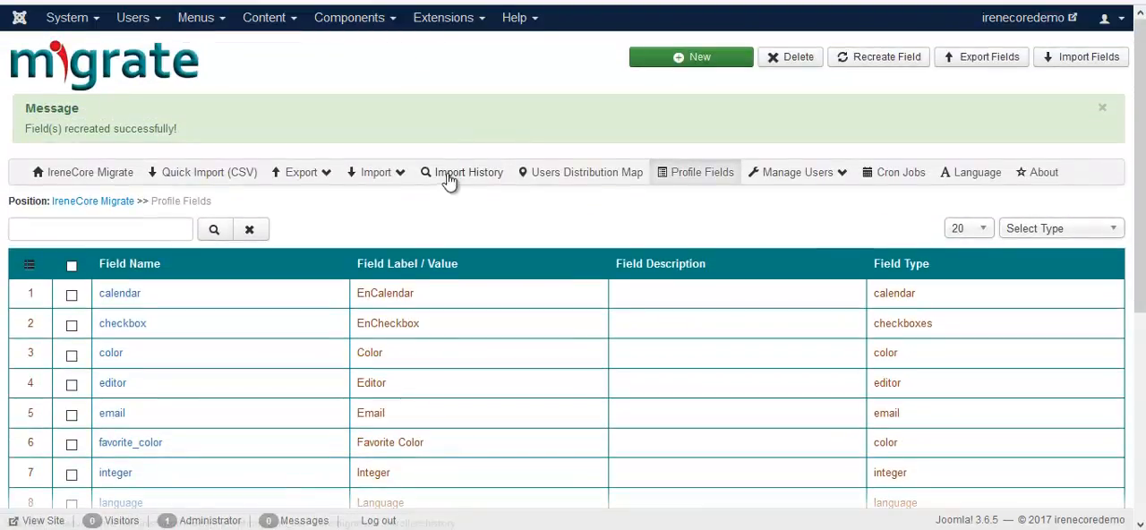
Step: Delete the calendar field from the profile fields
{"action": "left_click", "coordinate": [72, 294]}
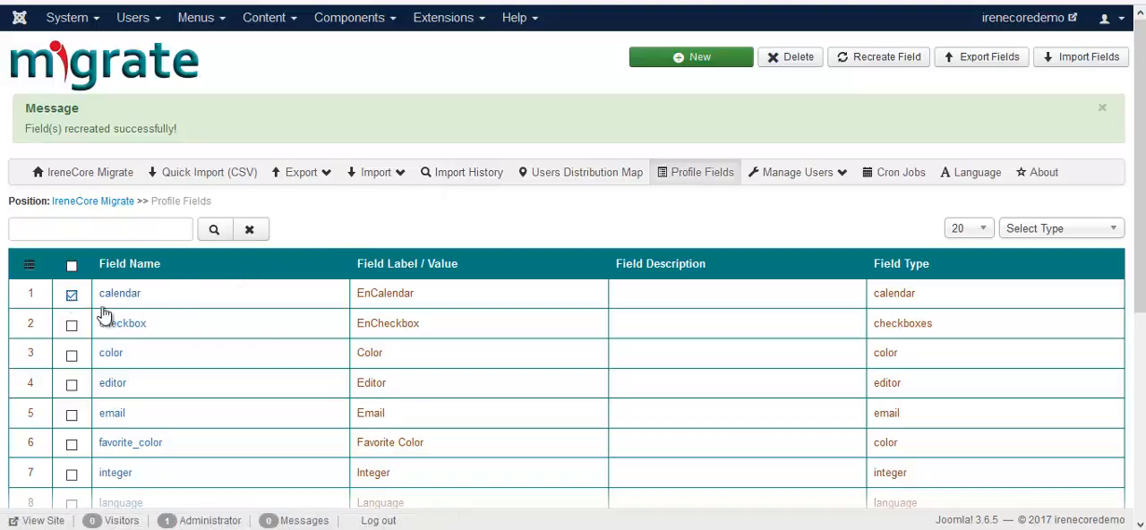
{"action": "left_click", "coordinate": [794, 60]}
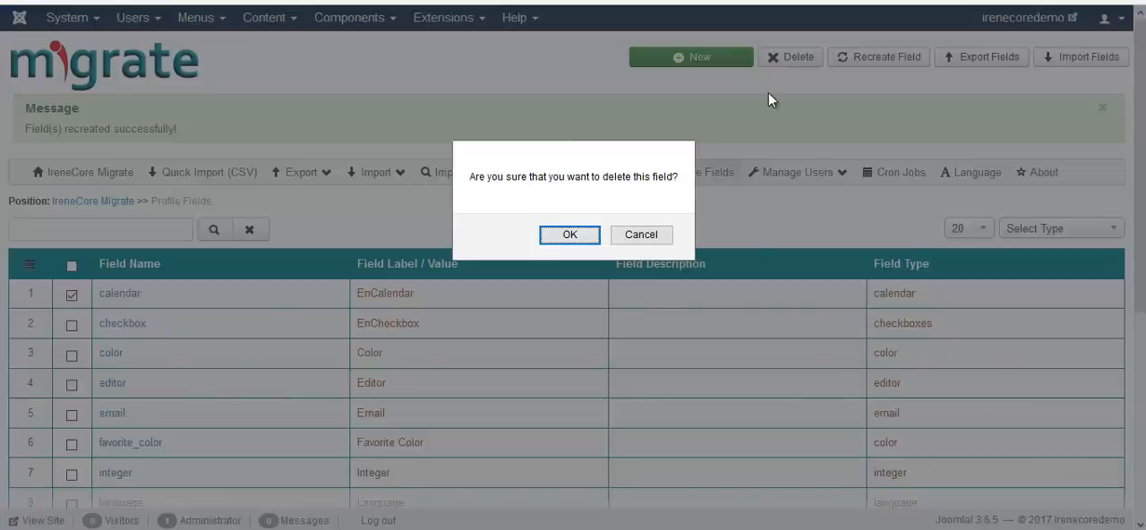
{"action": "left_click", "coordinate": [570, 235]}
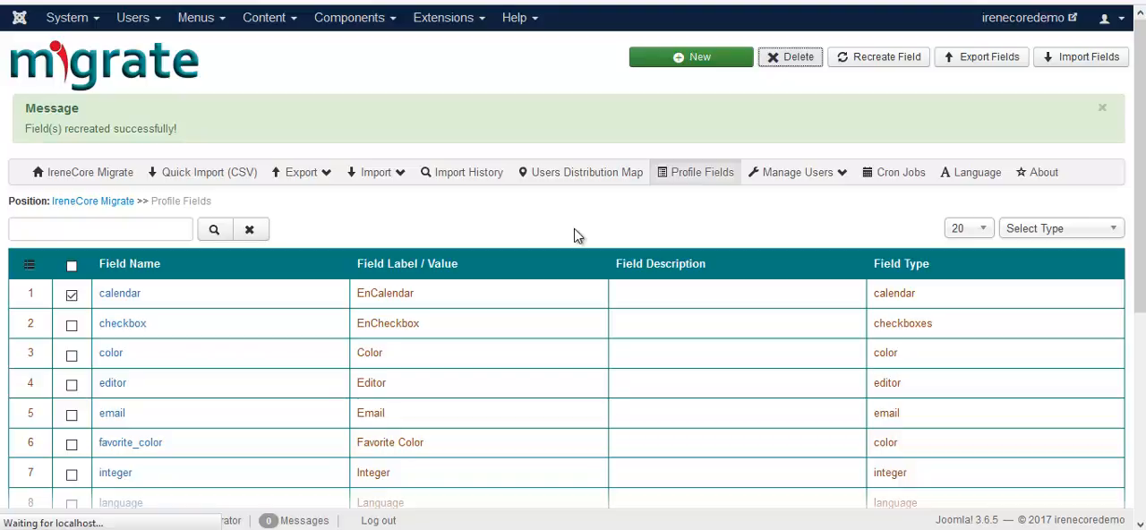